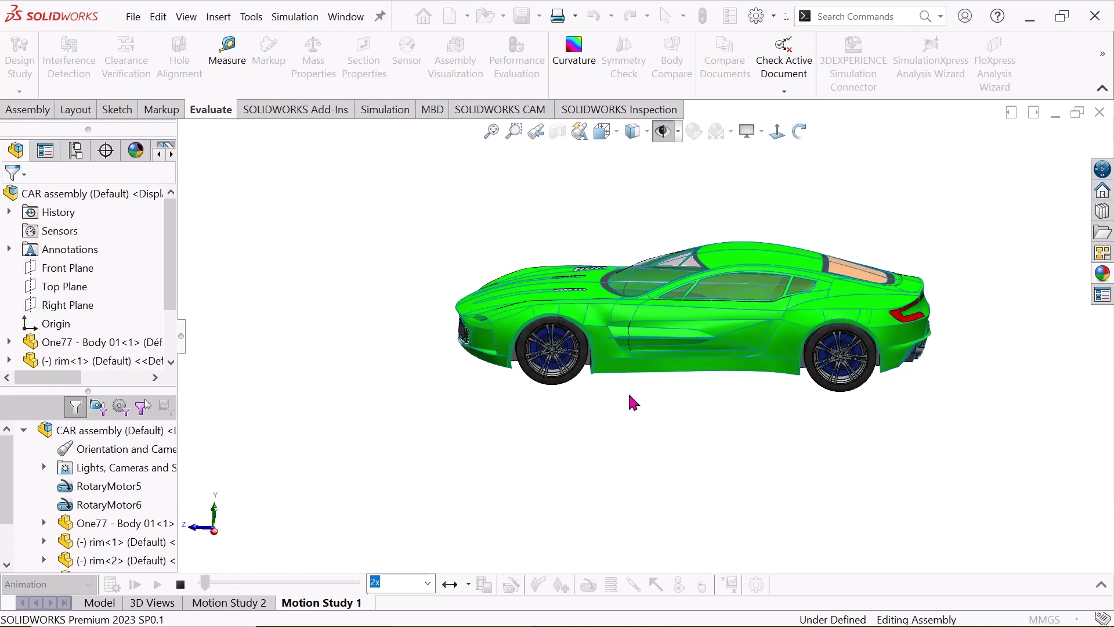
- Stop the motion study playback and close the CAR assembly document
scroll(729, 396, down, 3)
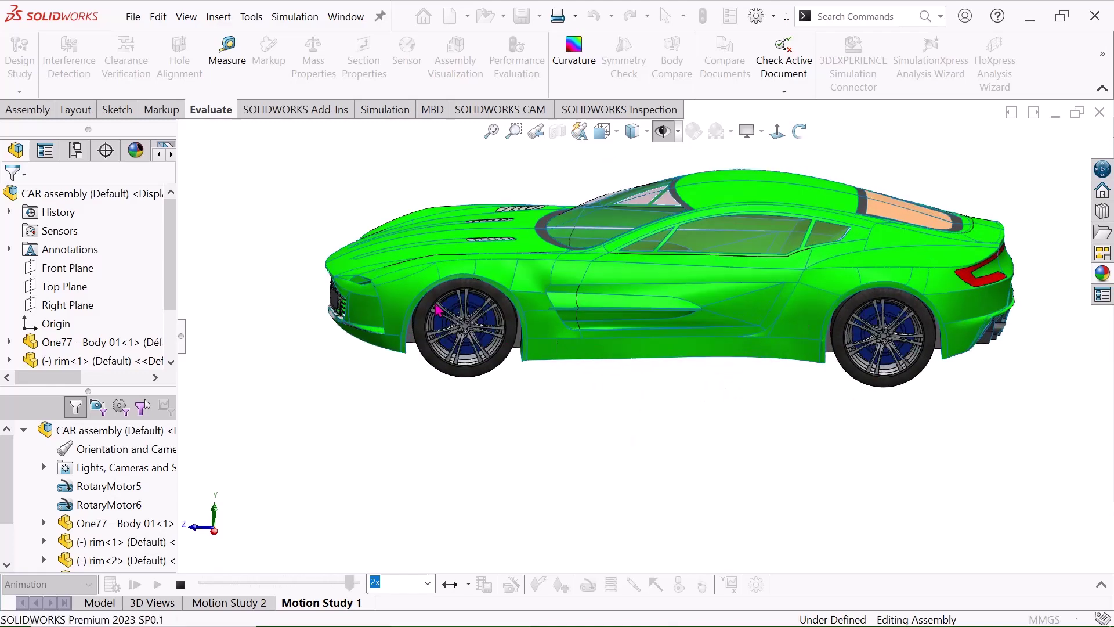
scroll(744, 399, up, 3)
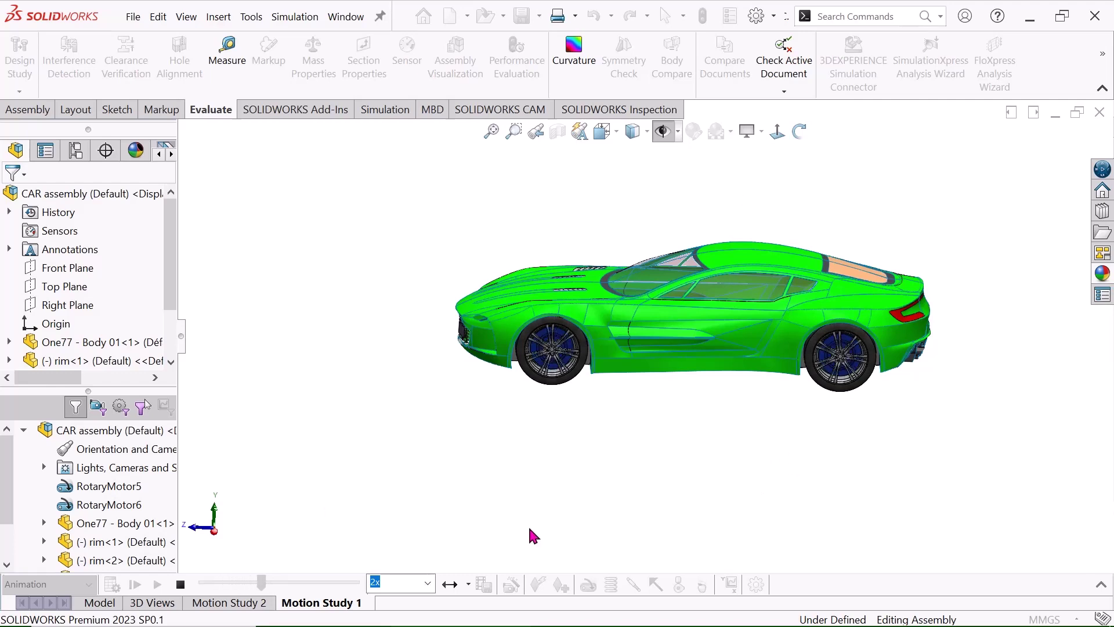
click(178, 585)
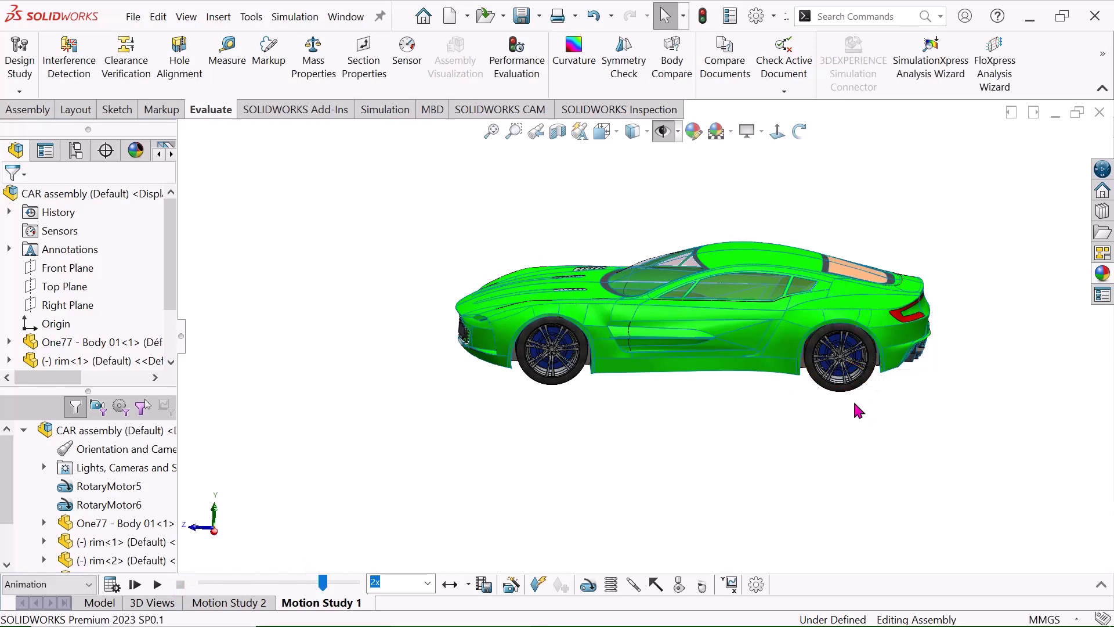
key(ctrl+w)
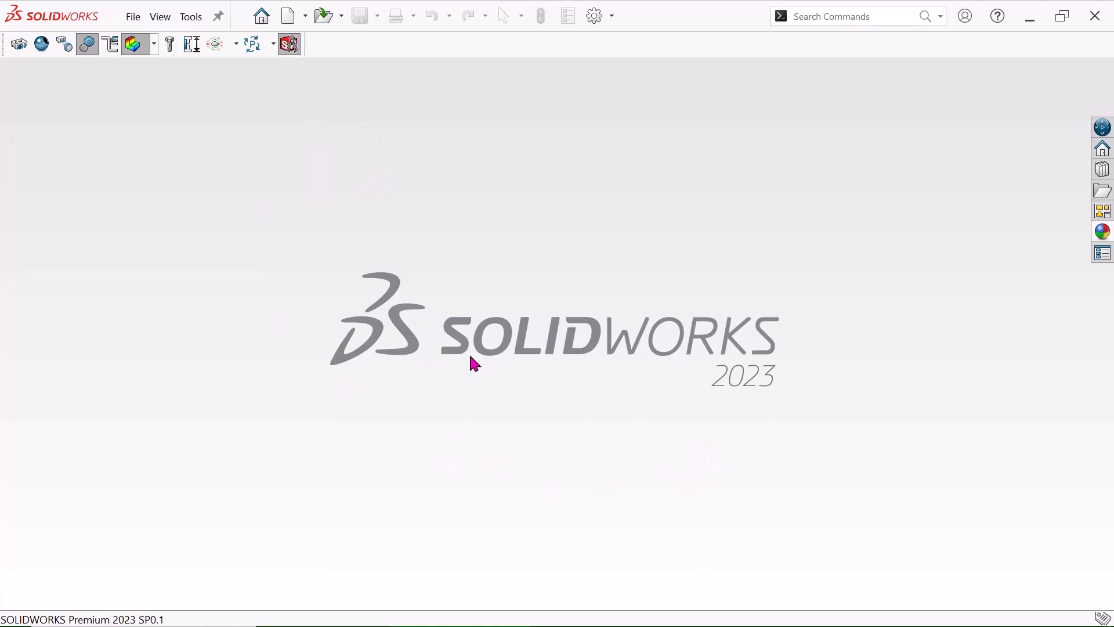
- Create a new assembly document and insert the Road part as its first component
click(296, 27)
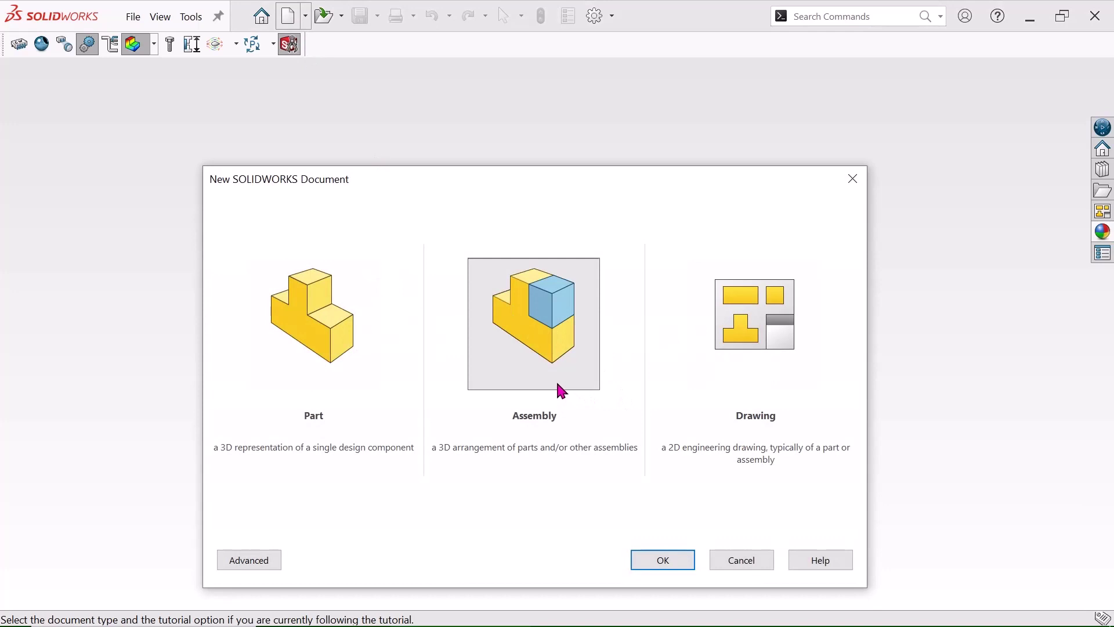
click(557, 382)
click(668, 560)
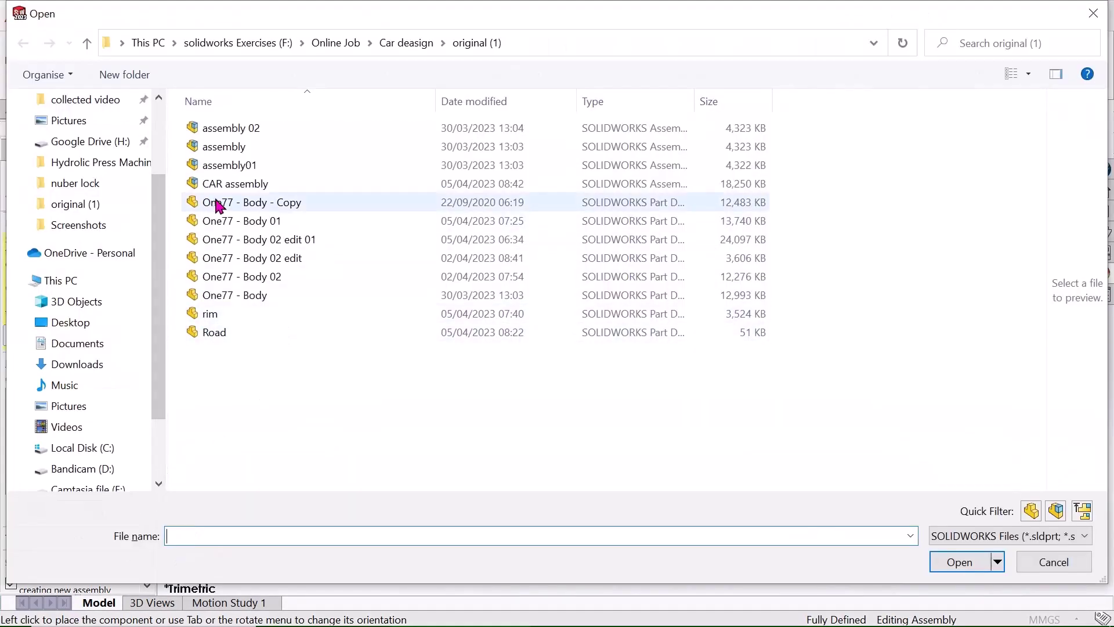
click(220, 333)
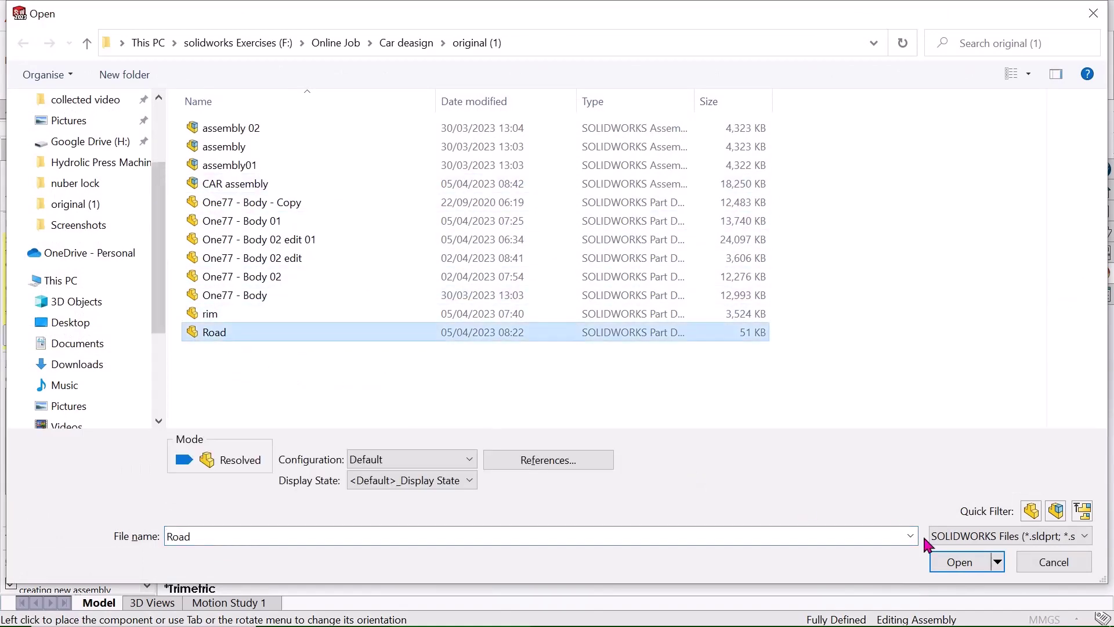
click(960, 562)
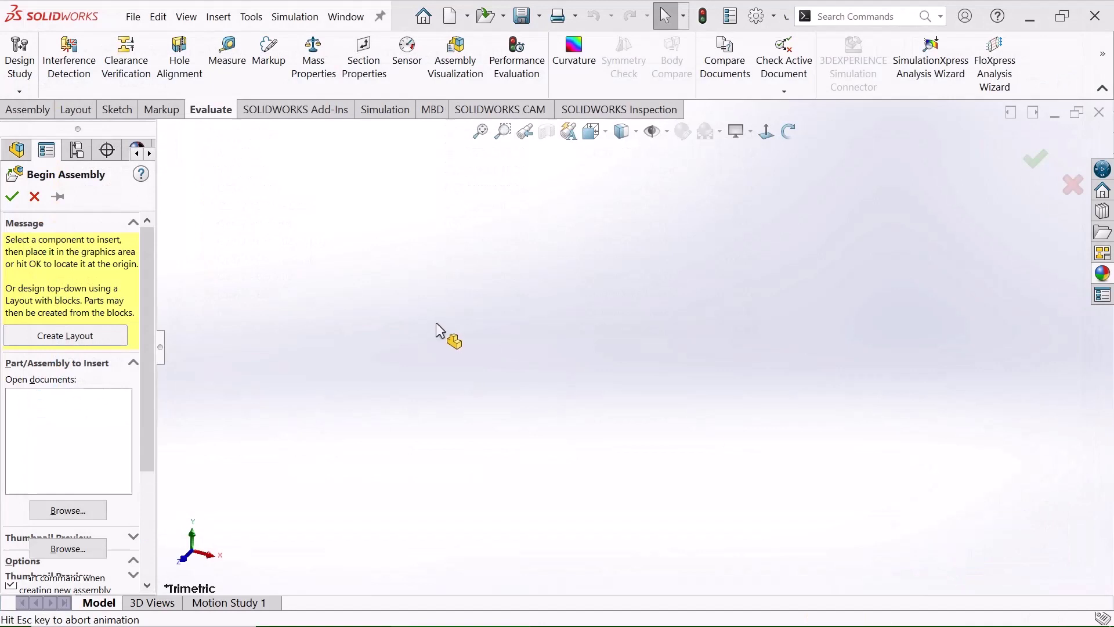
click(579, 369)
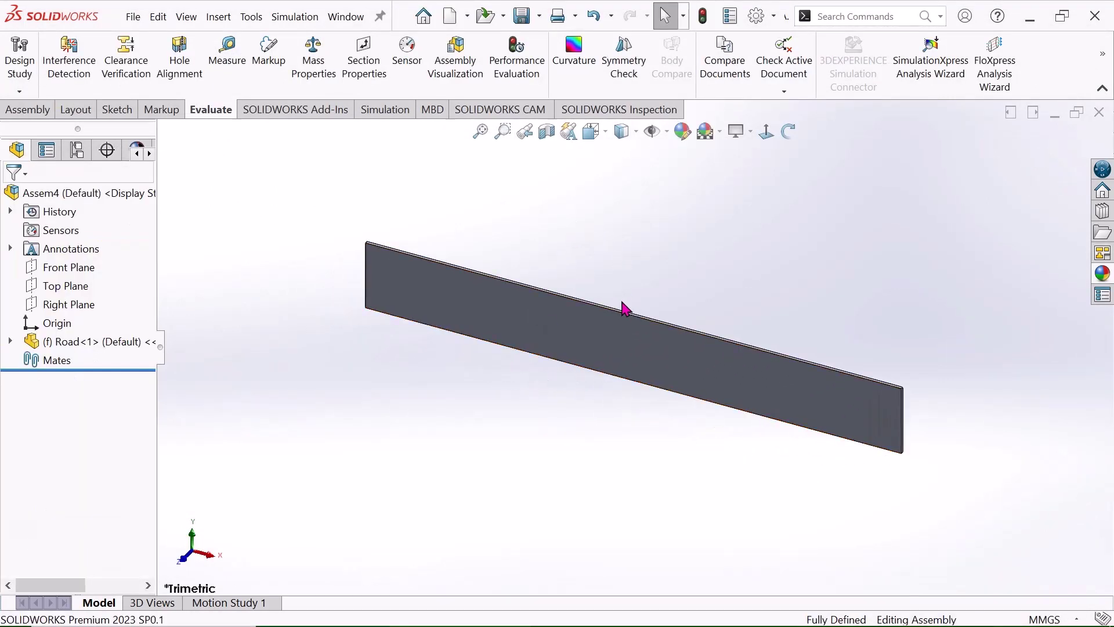
- Turn on the display of origins and set the fixed Road component to Float
click(666, 131)
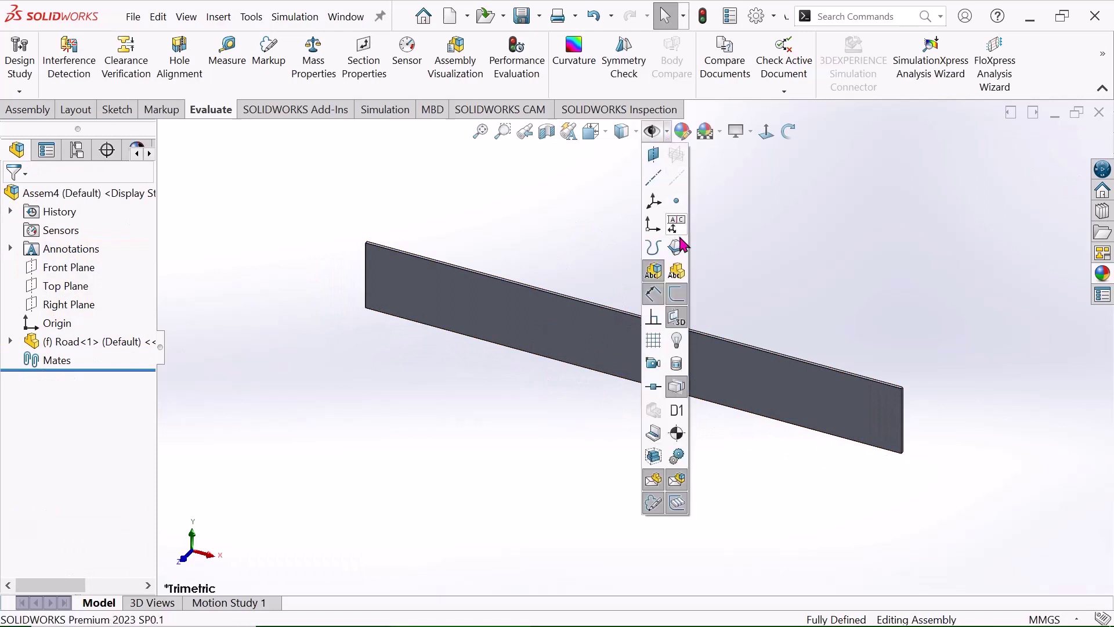
click(654, 226)
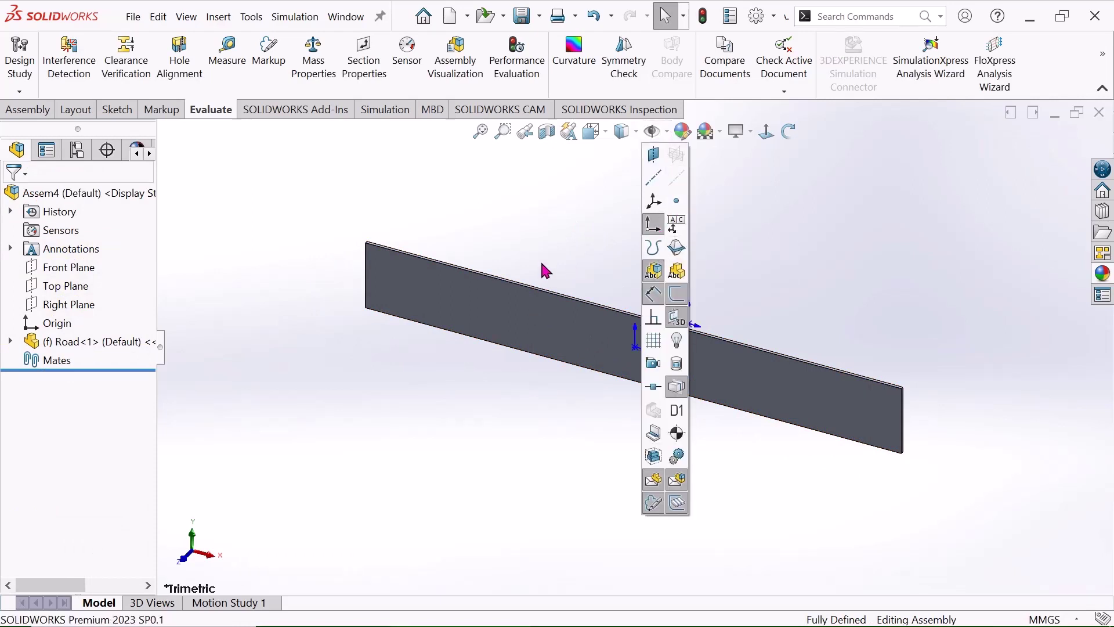
right_click(531, 319)
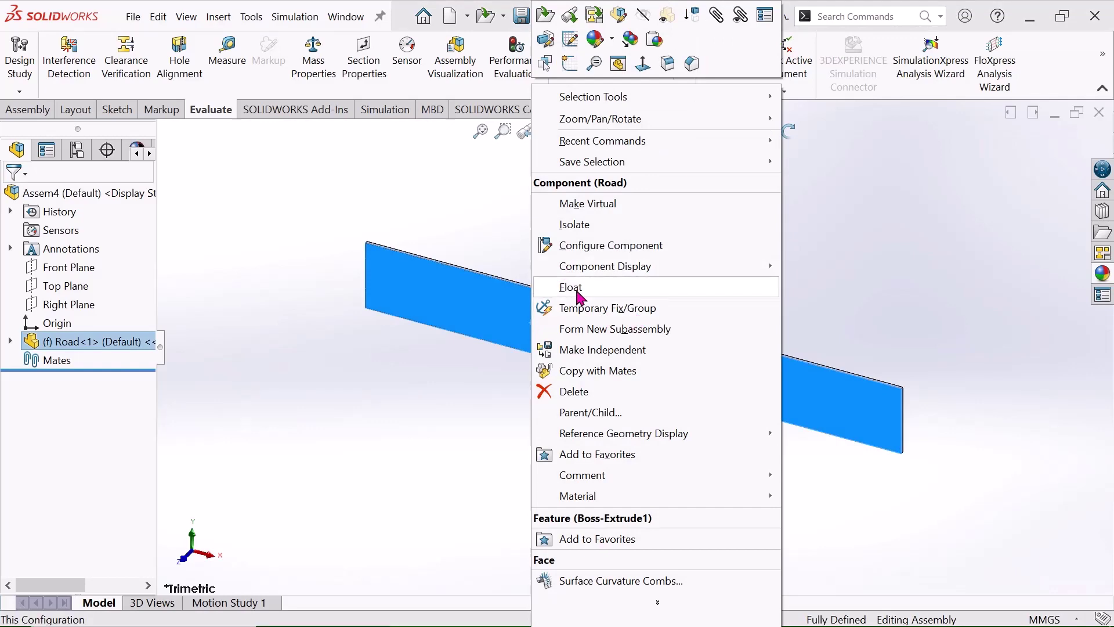
click(580, 288)
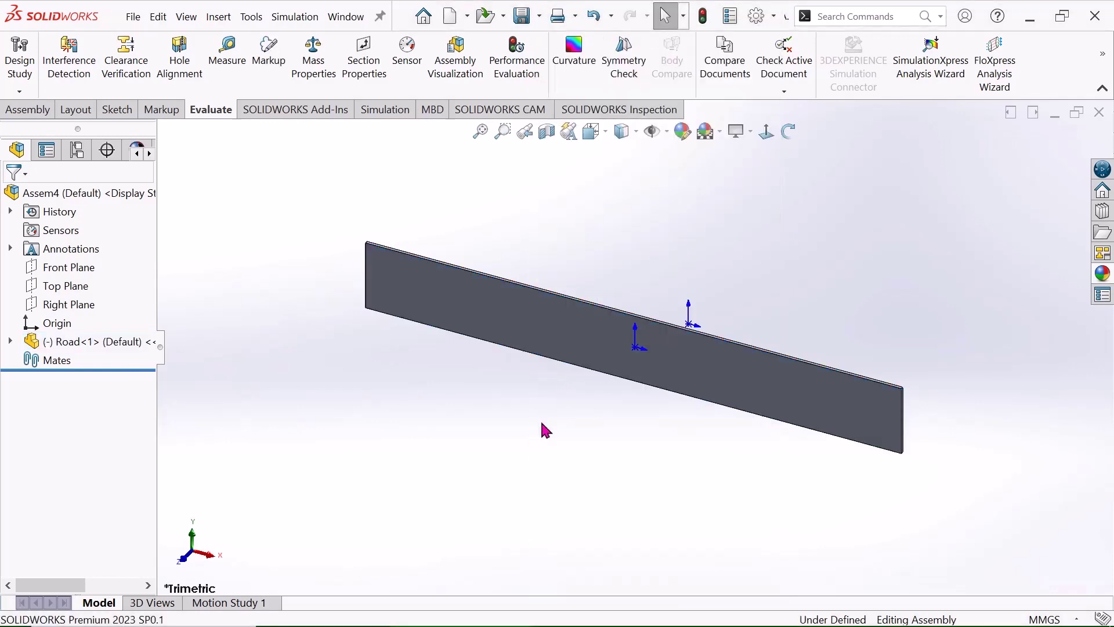
- Add a coincident mate with aligned axes between the Road's origin and the assembly origin
click(36, 112)
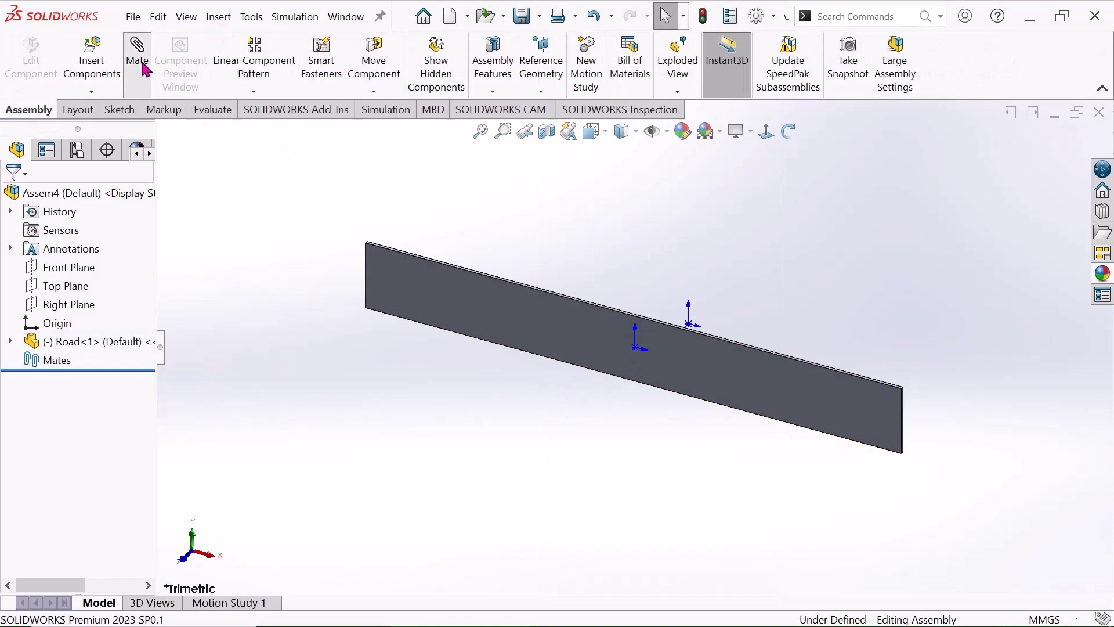
click(636, 348)
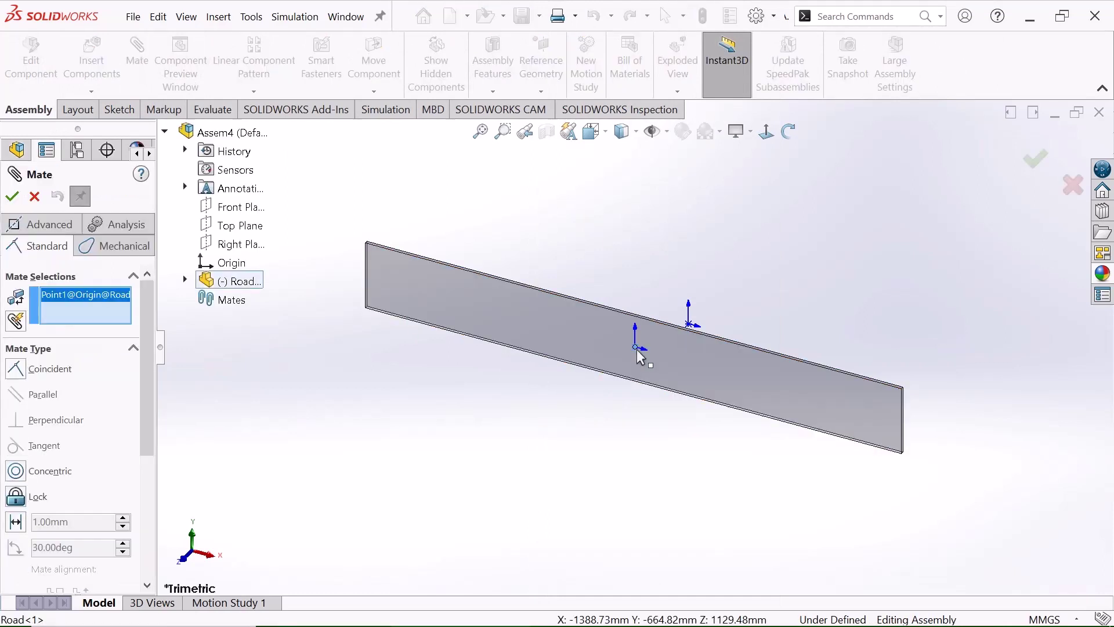
click(689, 325)
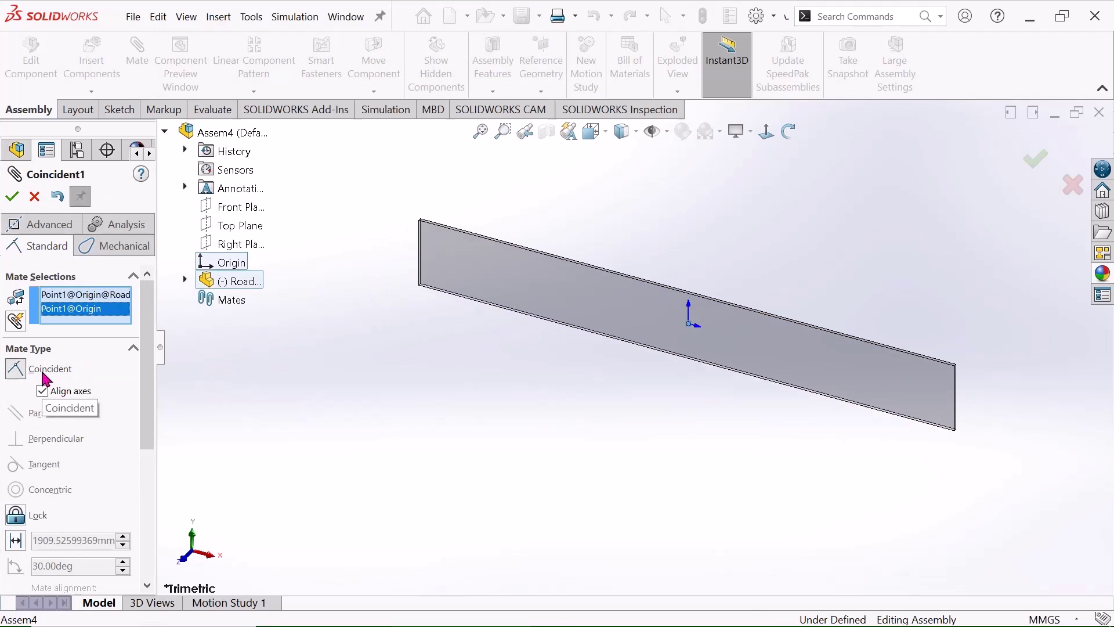
click(13, 198)
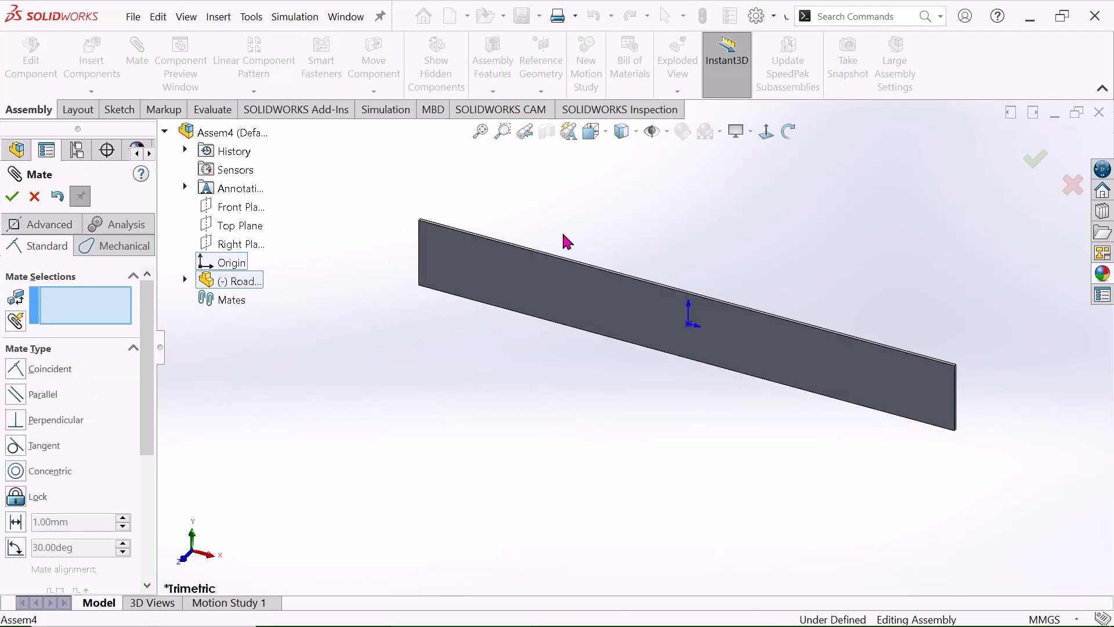
click(13, 197)
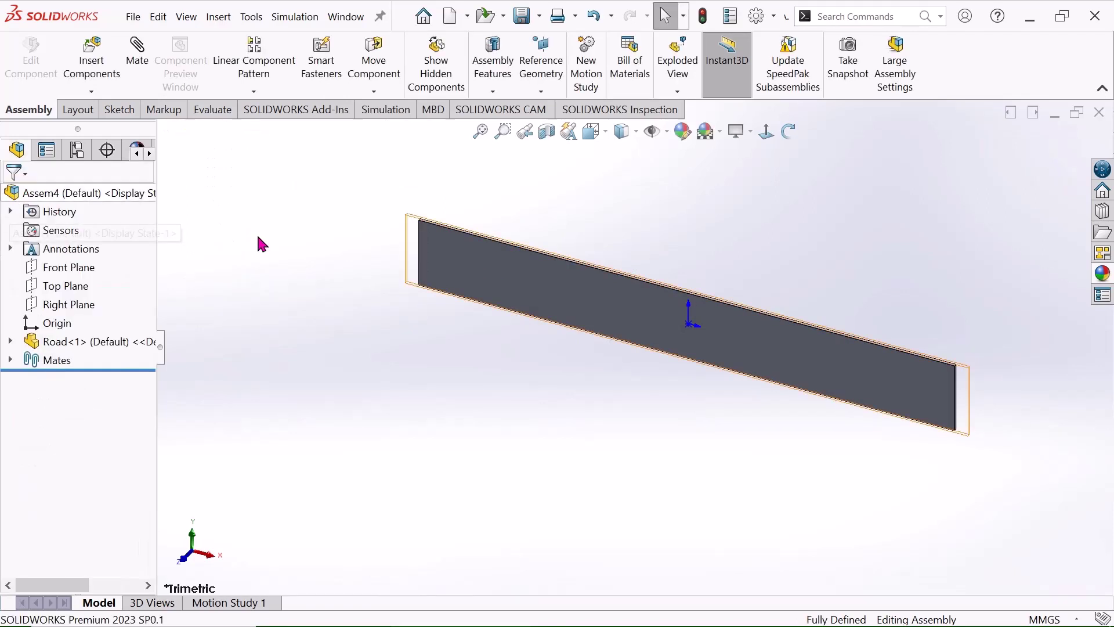
- Hide all display item types and insert the CAR assembly as a component near the Road
click(789, 131)
drag(725, 203, 736, 339)
right_click(572, 226)
click(620, 245)
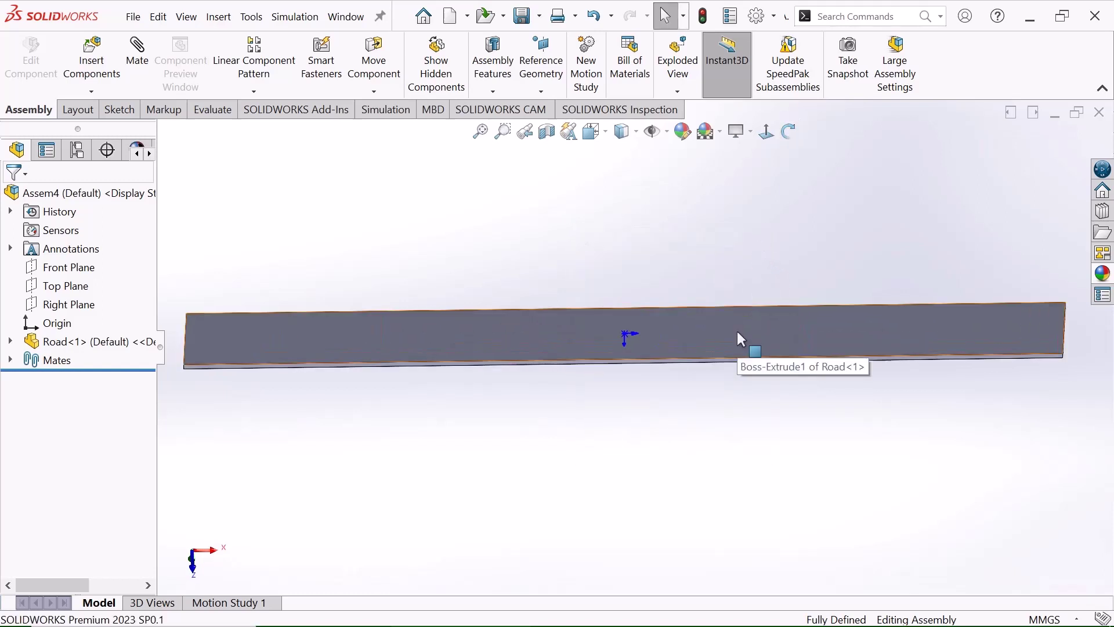
key(f)
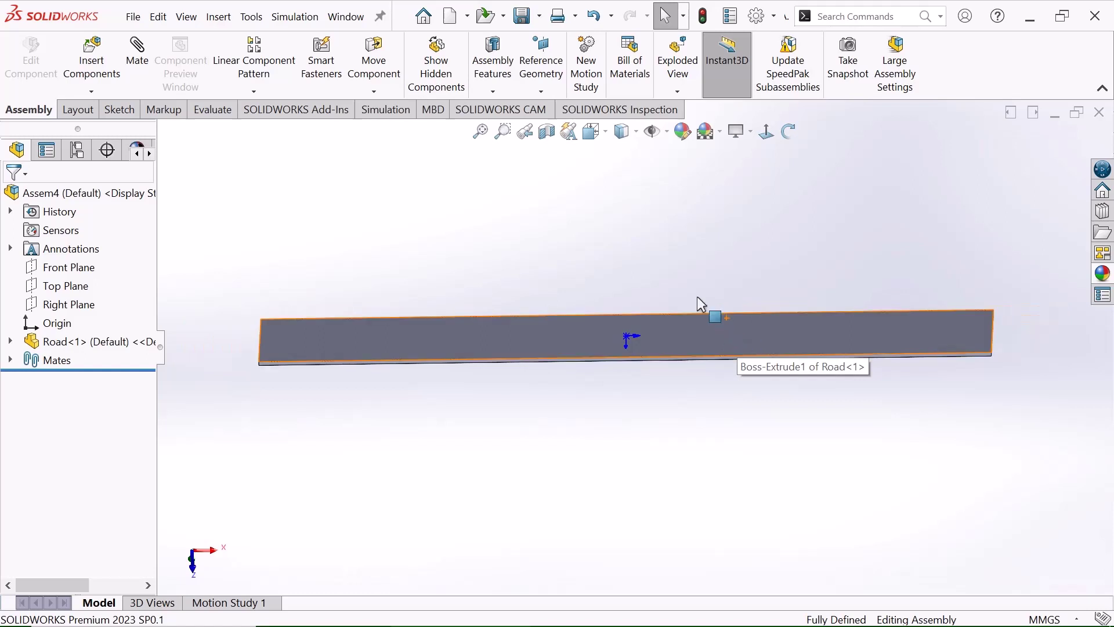
click(656, 138)
click(102, 69)
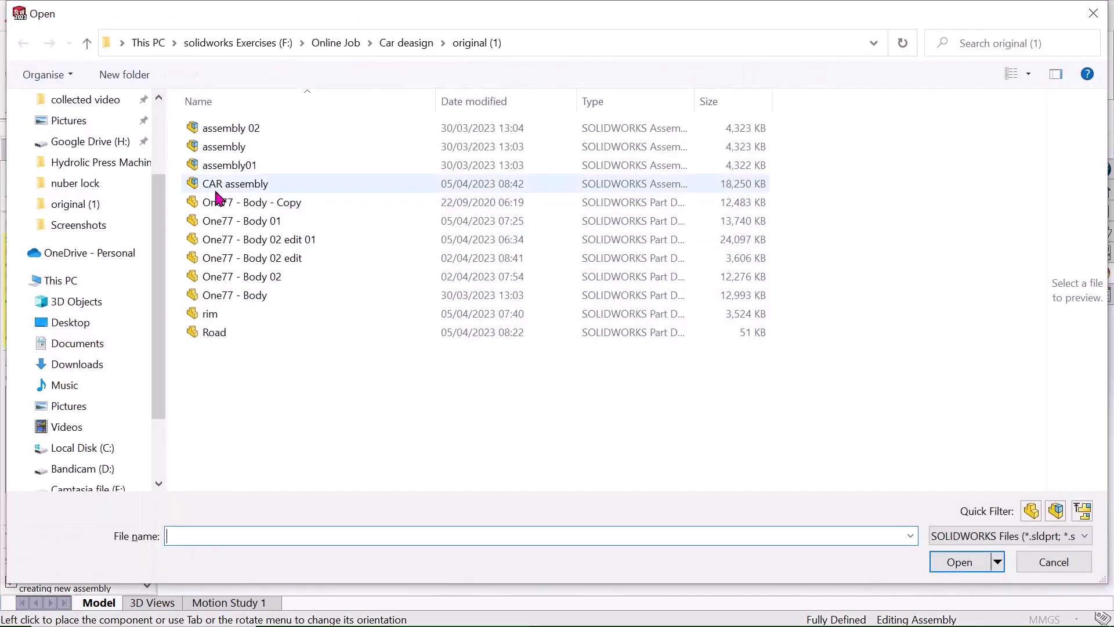
click(257, 187)
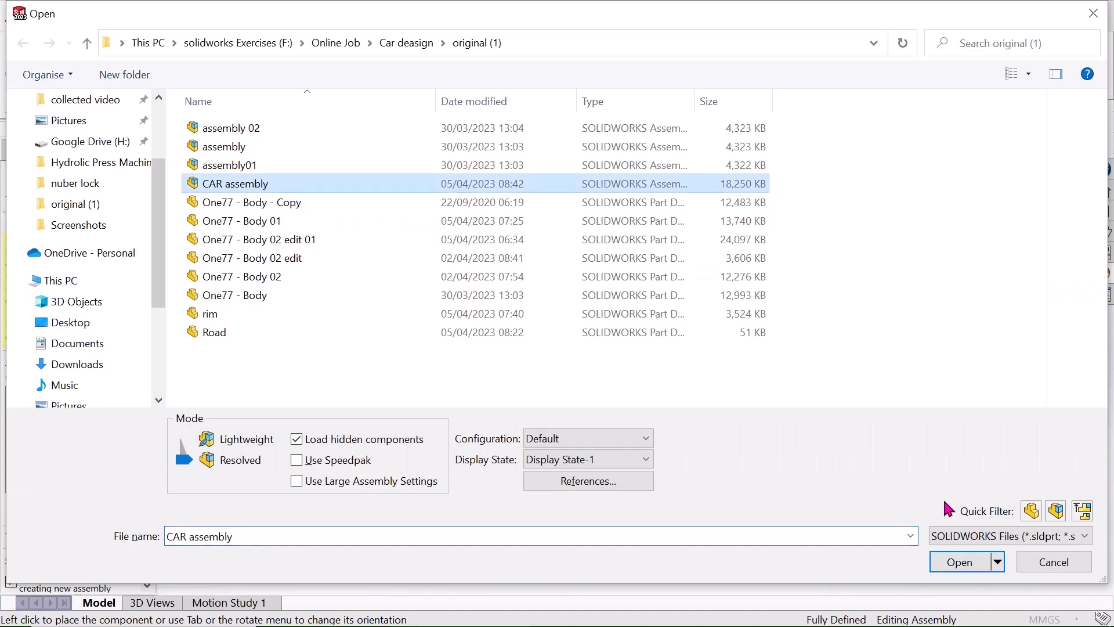
click(959, 563)
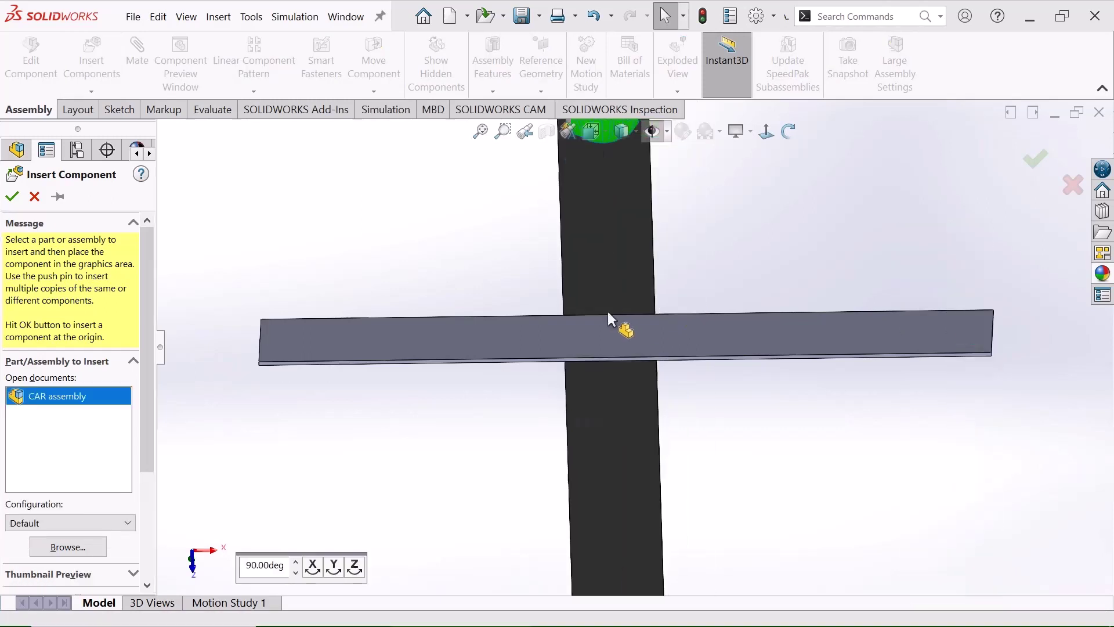
click(621, 426)
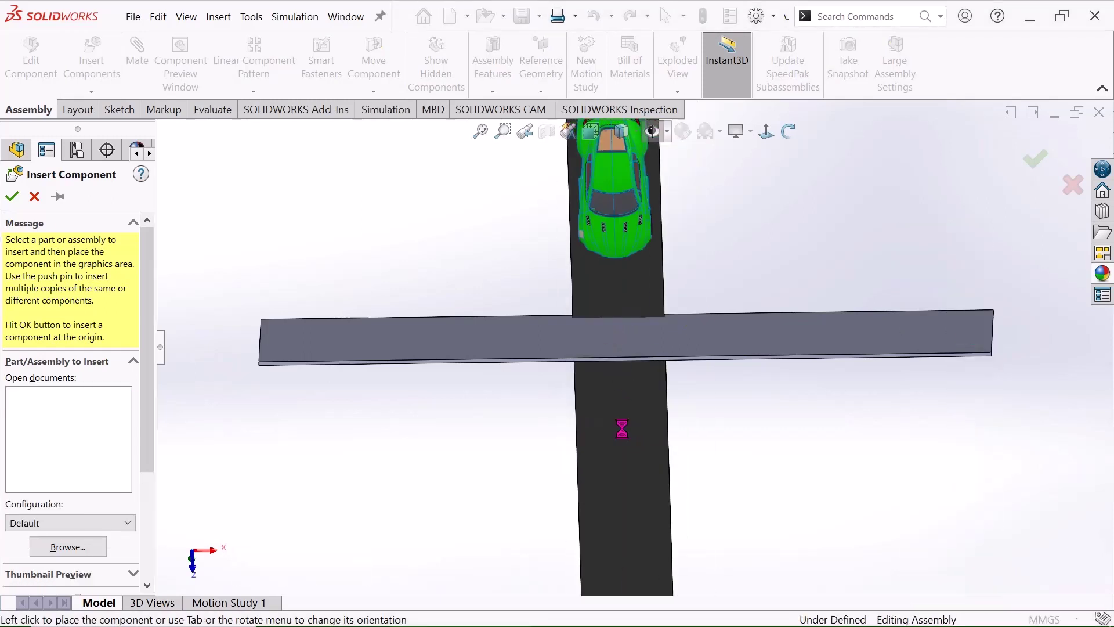
- Delete the Road component inside the CAR assembly subassembly, removing only the selected component
scroll(748, 386, up, 3)
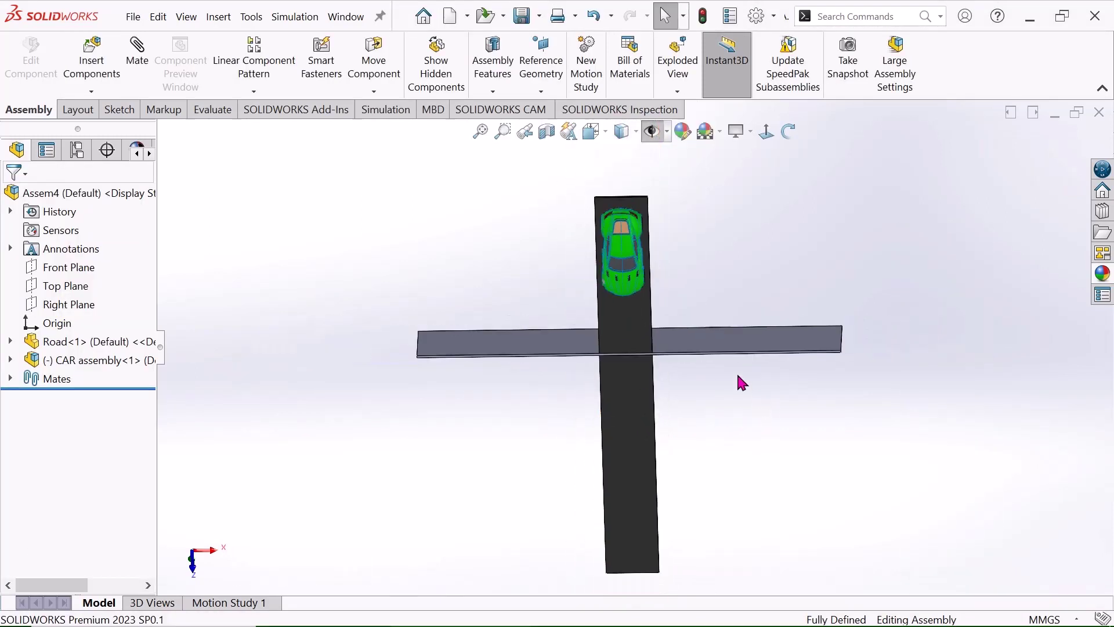
click(636, 310)
right_click(637, 311)
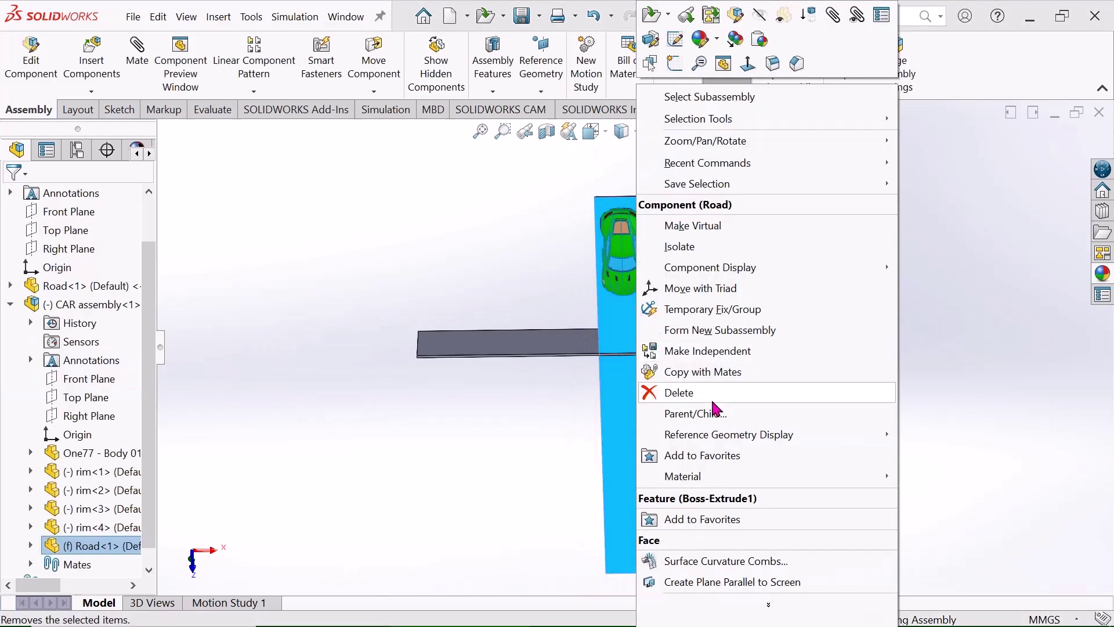
click(713, 402)
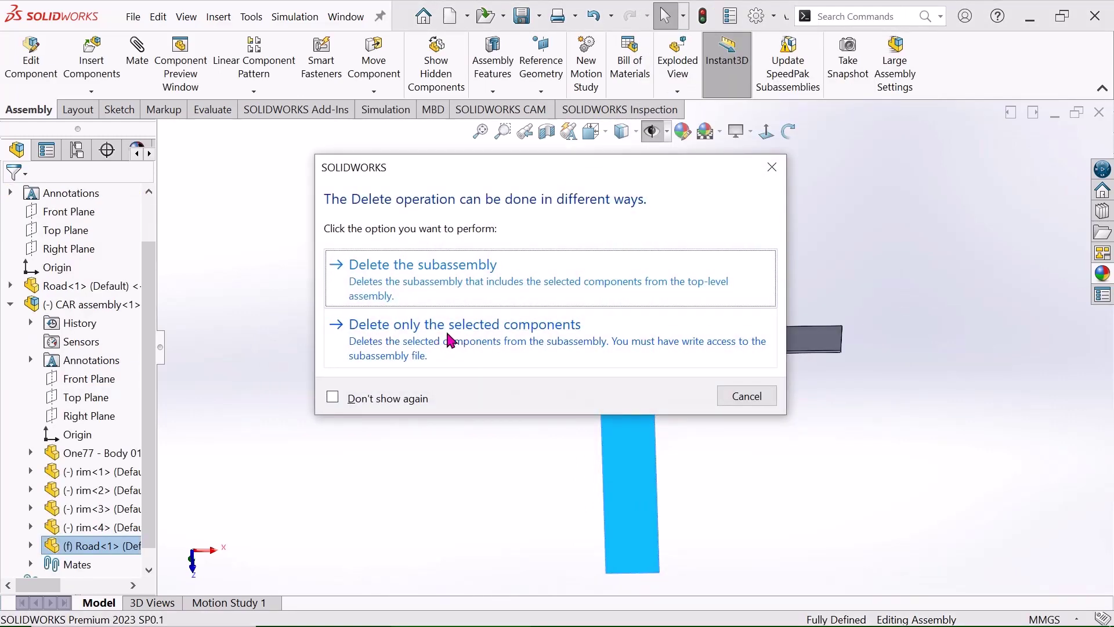
click(509, 342)
click(666, 113)
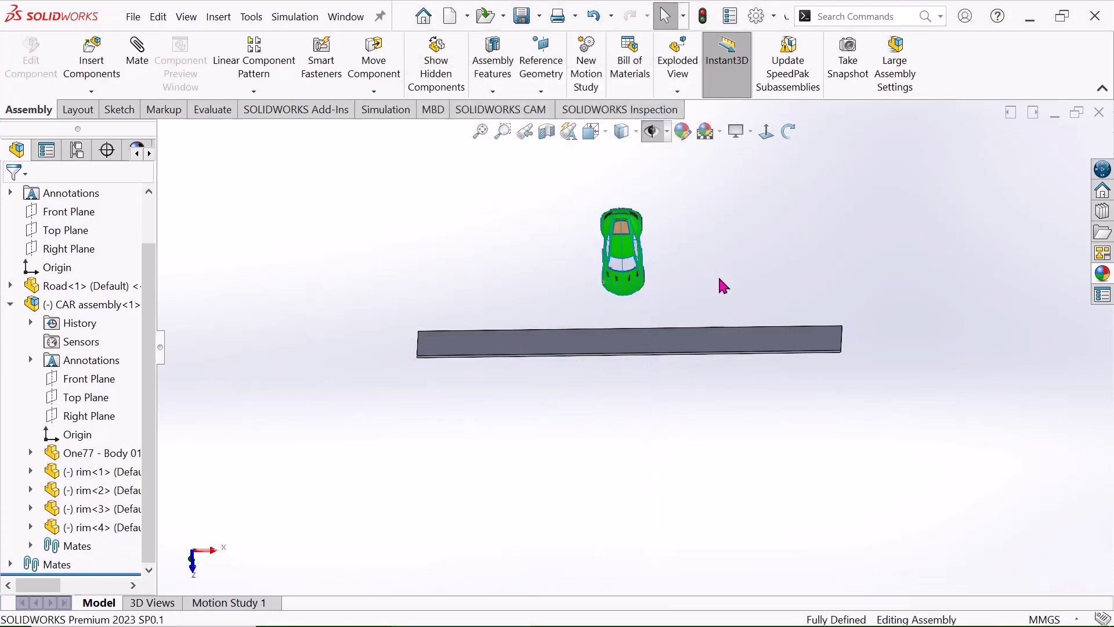
click(789, 132)
mouse_move(743, 255)
mouse_down()
mouse_move(676, 214)
mouse_move(735, 268)
mouse_up()
right_click(775, 238)
click(808, 247)
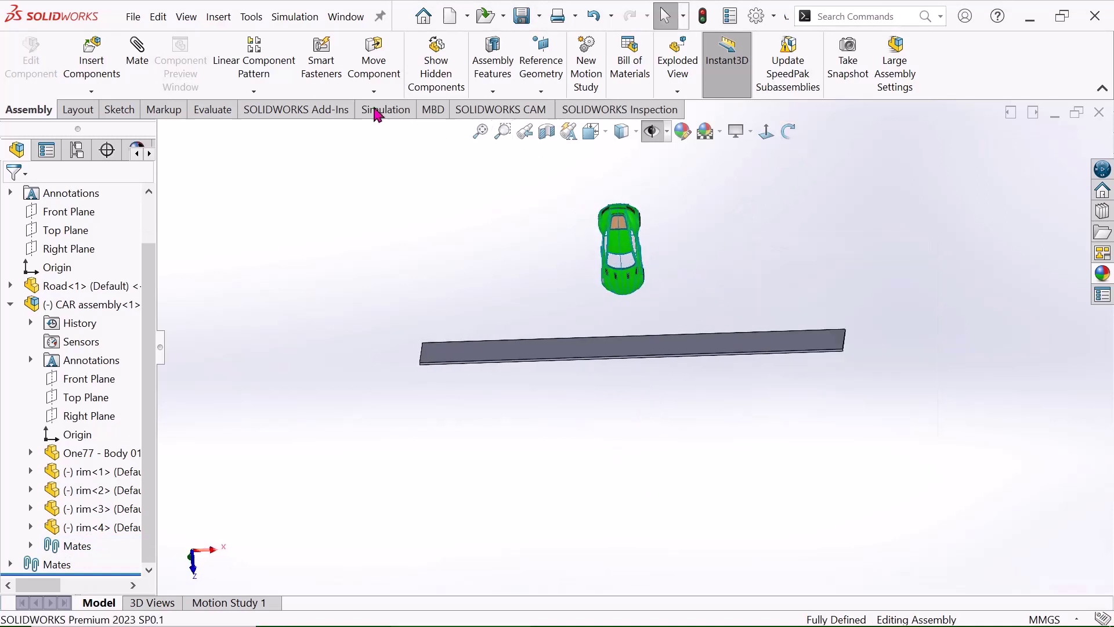
click(374, 92)
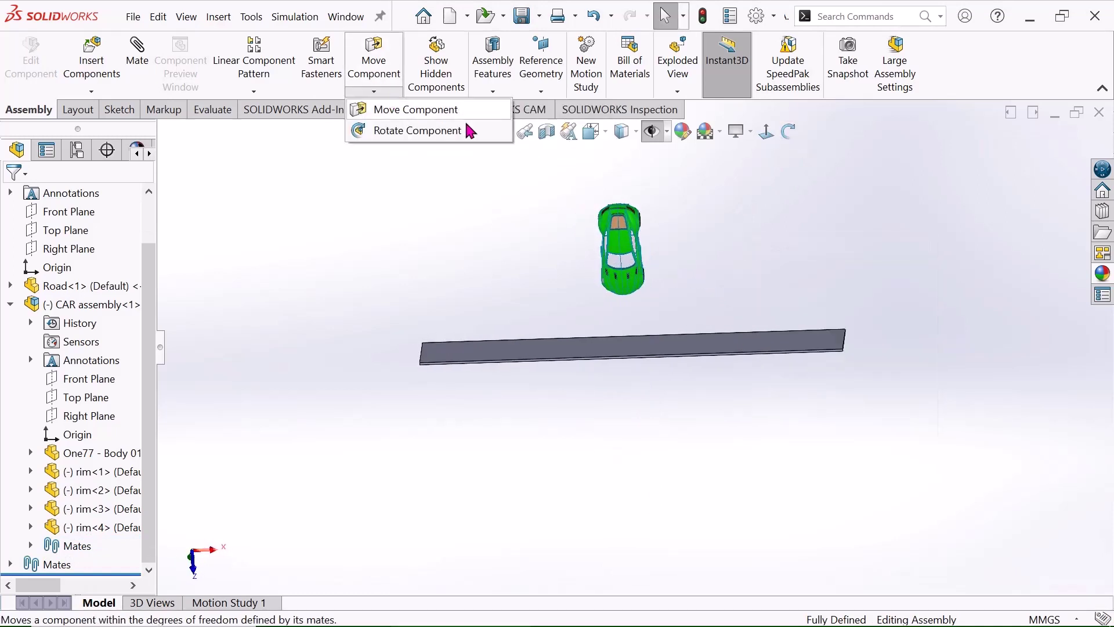
click(427, 138)
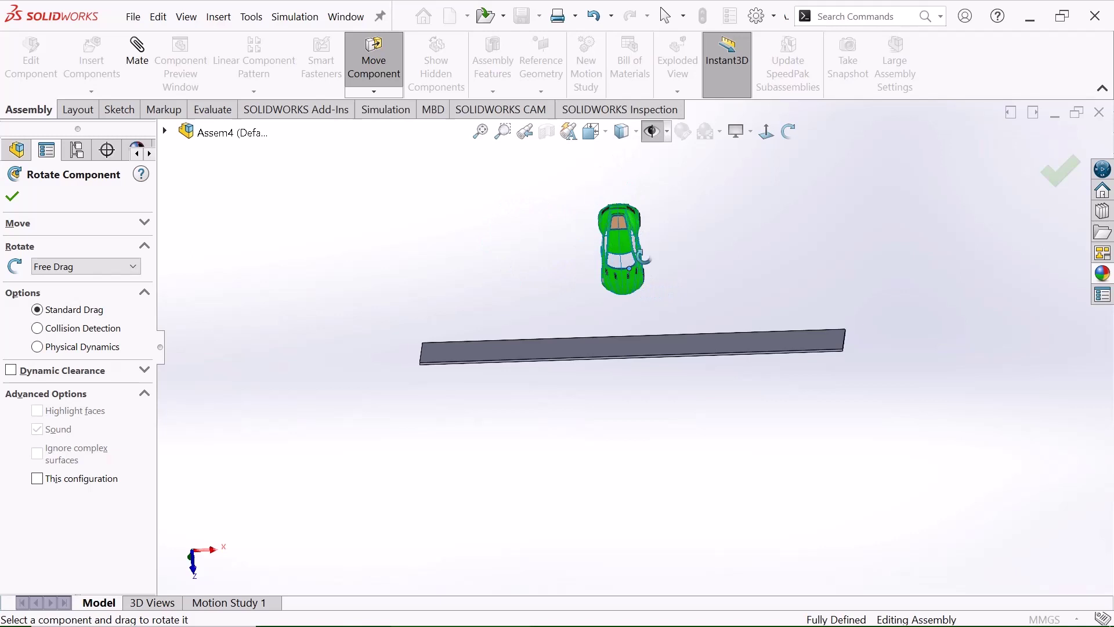
scroll(670, 234, down, 3)
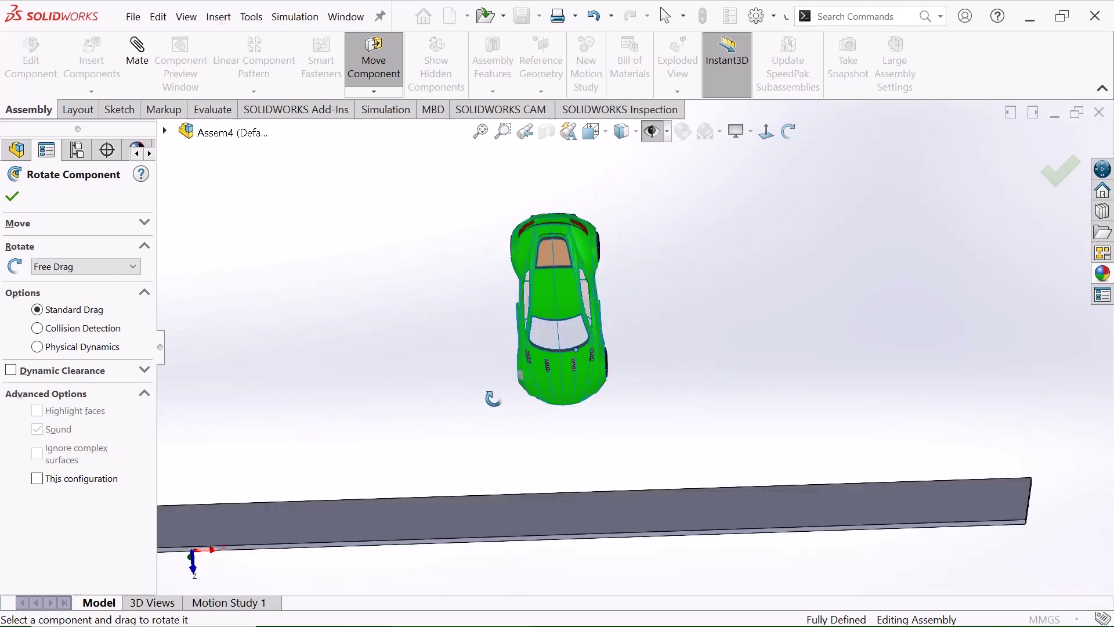
right_click(354, 341)
click(368, 340)
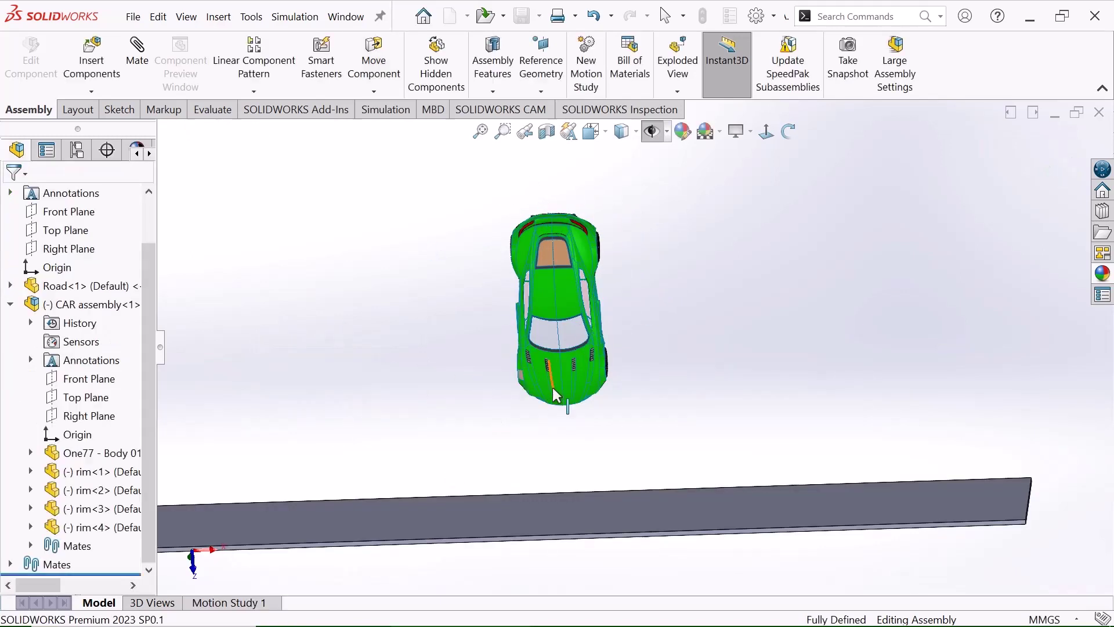
- Rotate the CAR assembly freely until its side faces the viewer and its length runs roughly along the road
drag(557, 302, 458, 293)
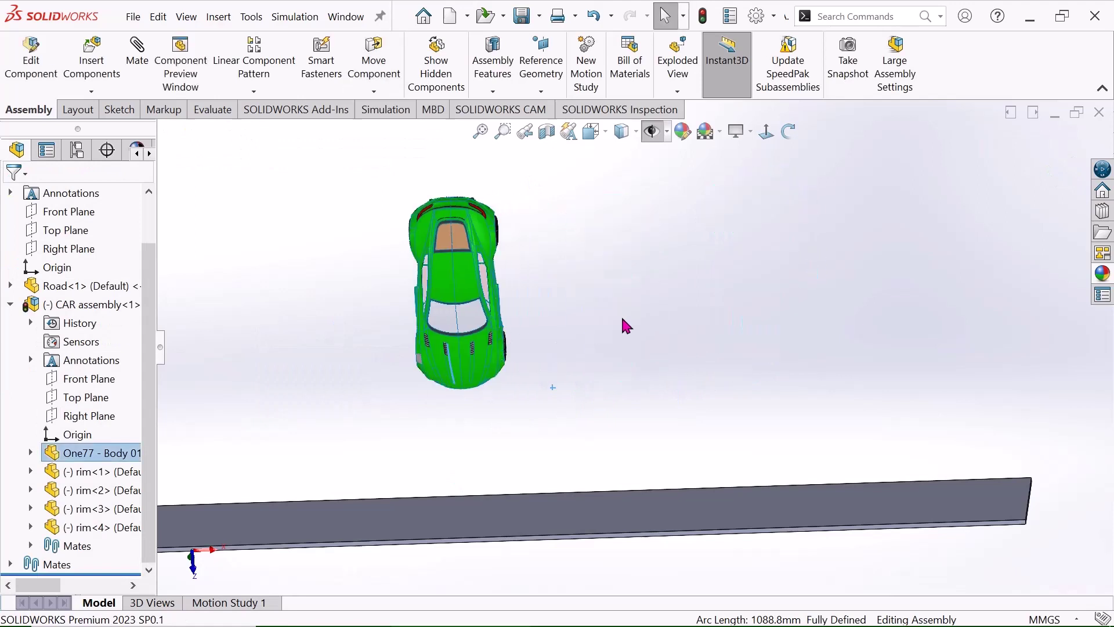
click(374, 91)
click(383, 129)
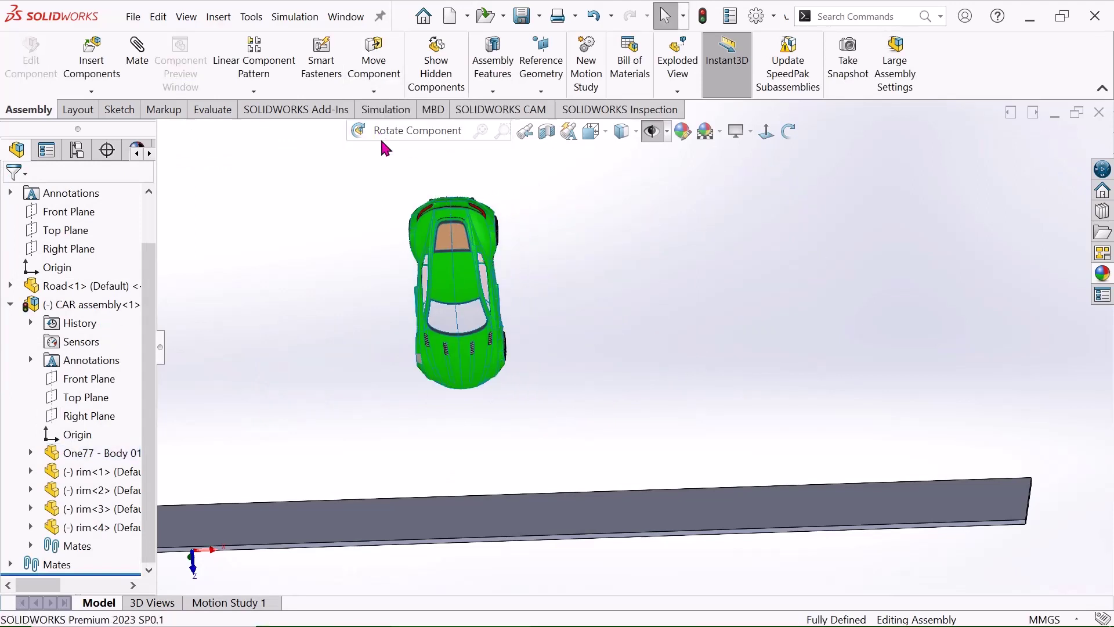
drag(493, 287, 524, 301)
right_click(283, 287)
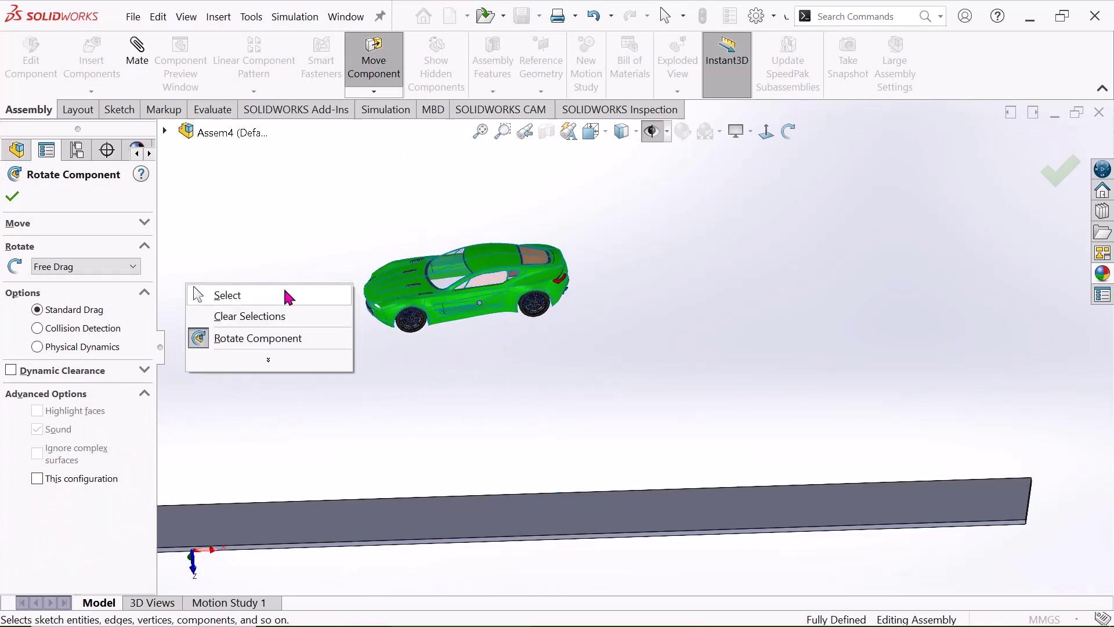
click(285, 292)
- Move the CAR assembly close to the Road, near the end on the positive X side
scroll(514, 352, up, 3)
scroll(625, 310, down, 6)
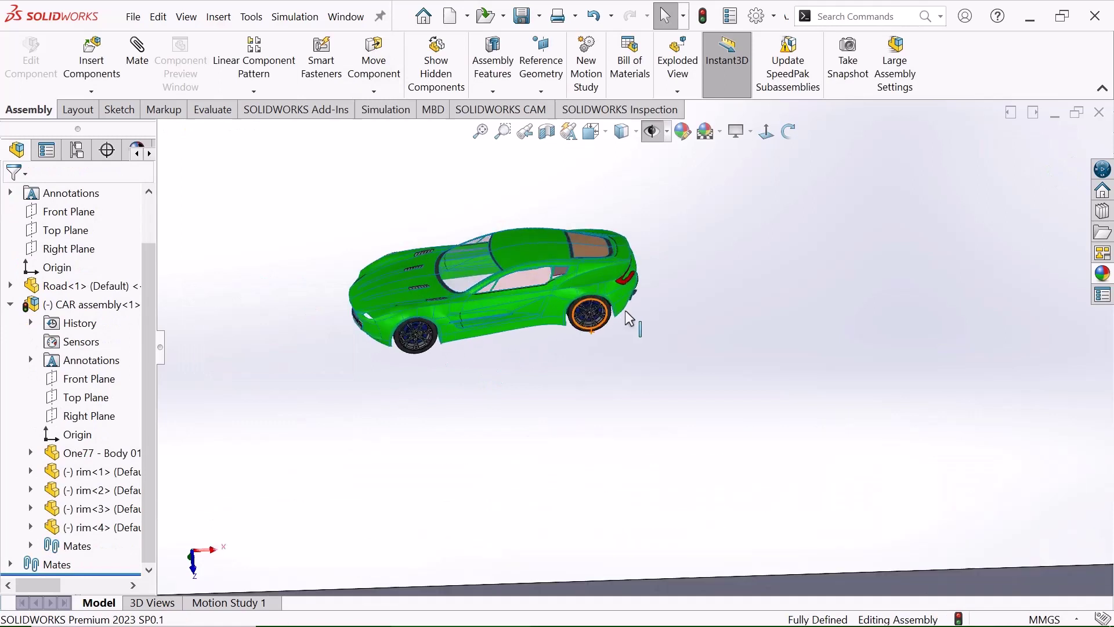
drag(593, 276, 709, 483)
scroll(942, 521, up, 2)
scroll(709, 483, down, 1)
click(578, 375)
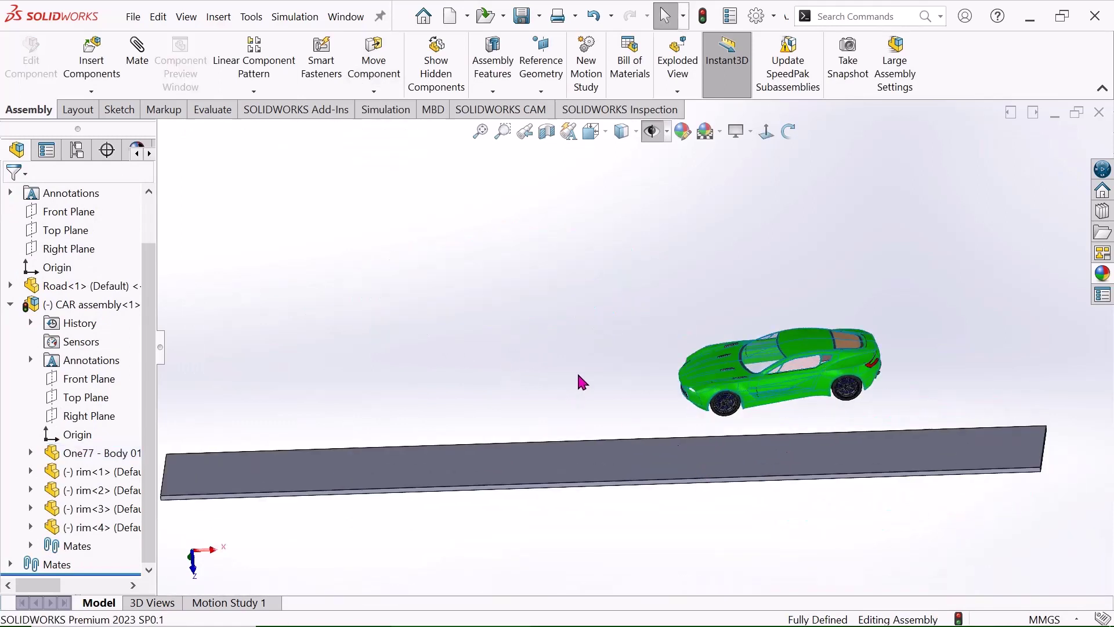
- Add a coincident mate between the Road's Top Plane and the CAR assembly's Right Plane
click(148, 63)
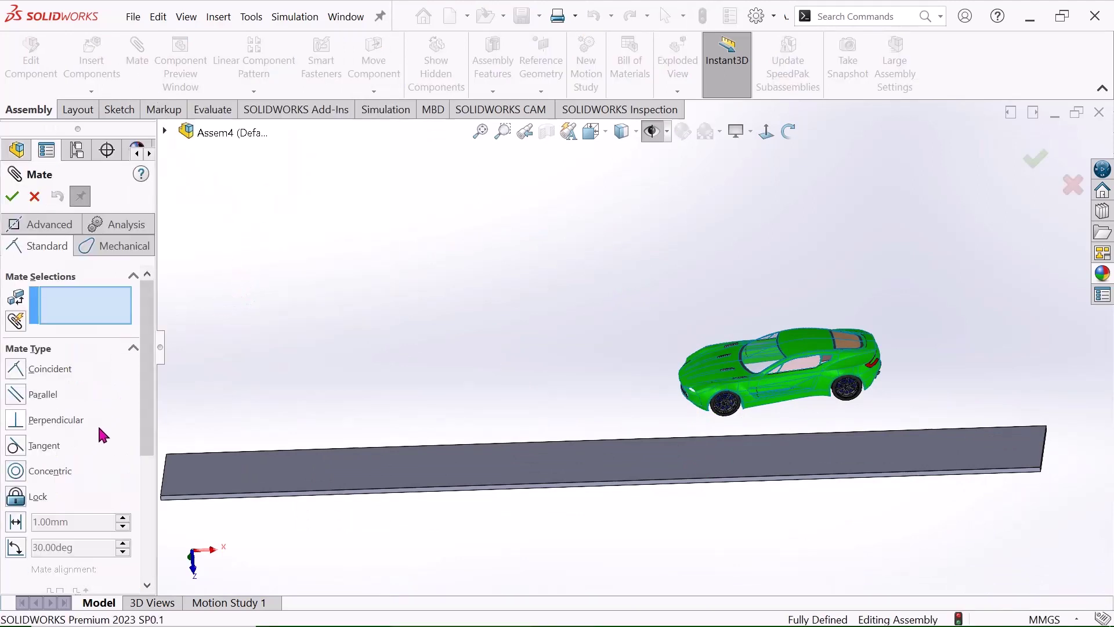
key(z)
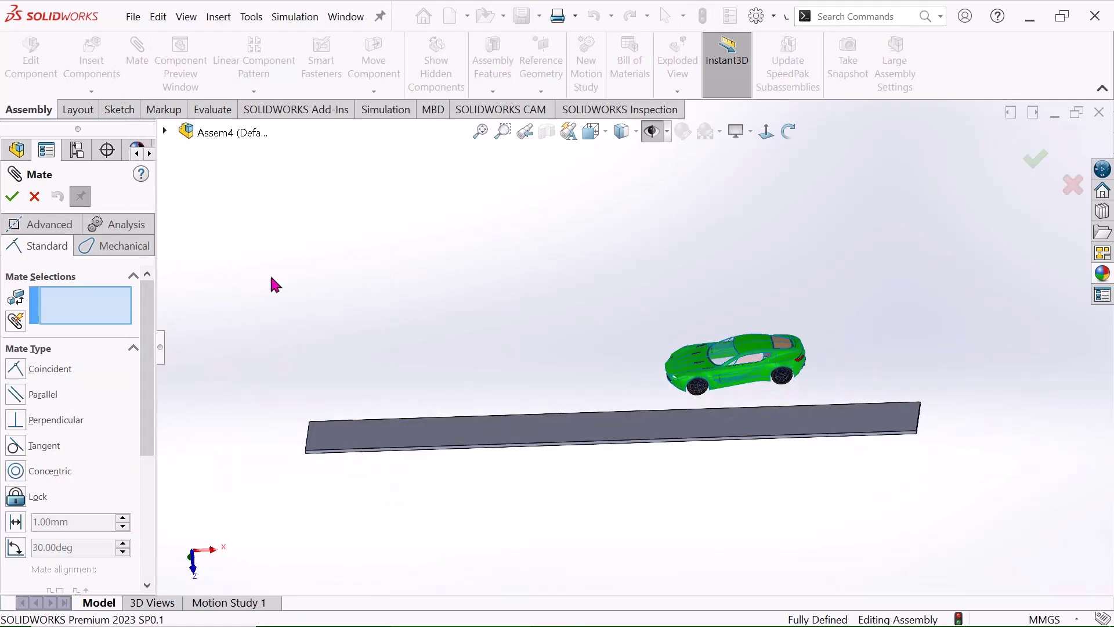
click(165, 133)
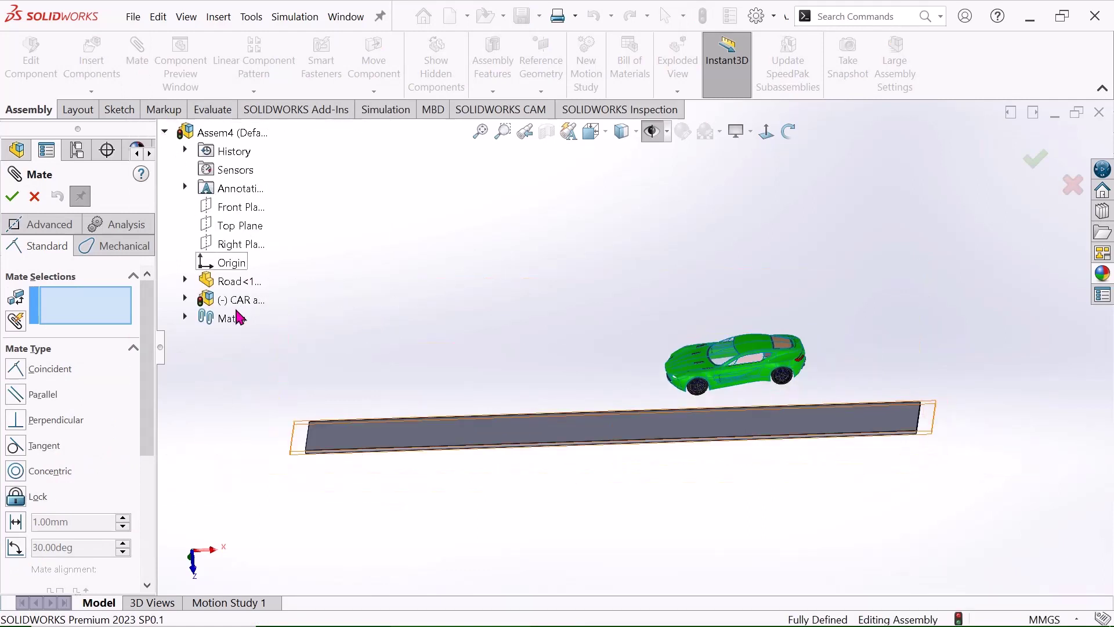
click(185, 282)
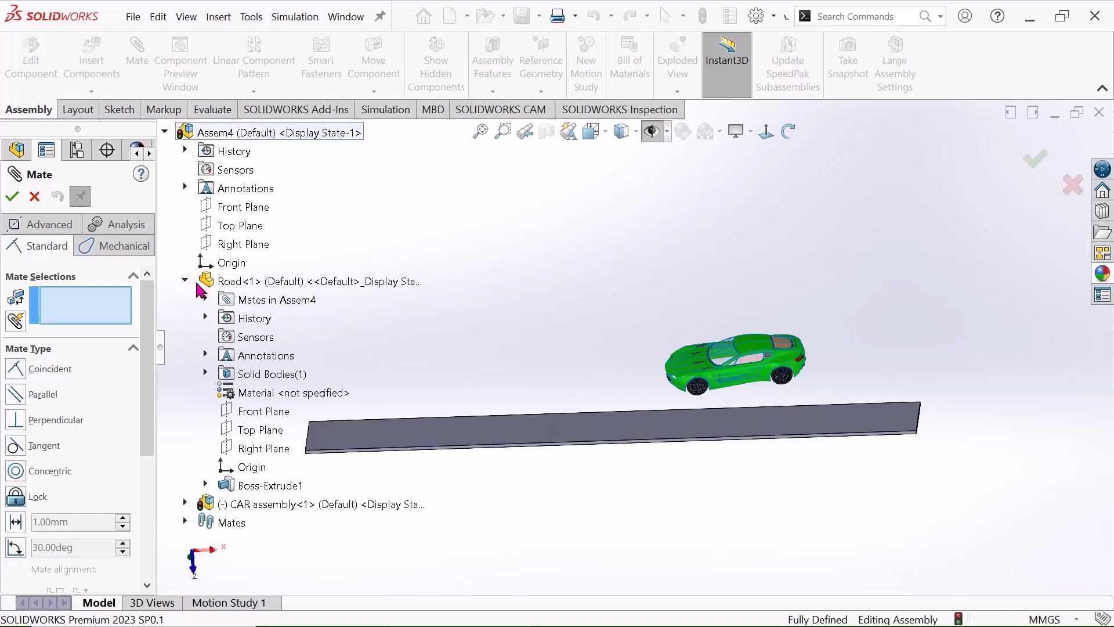
click(253, 436)
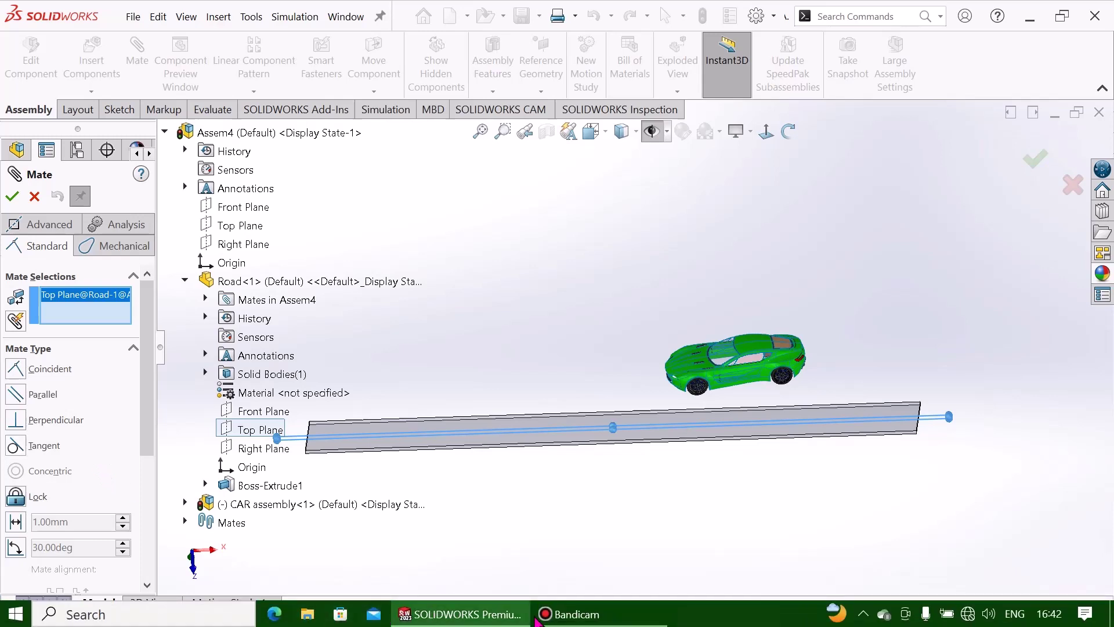
mouse_move(543, 616)
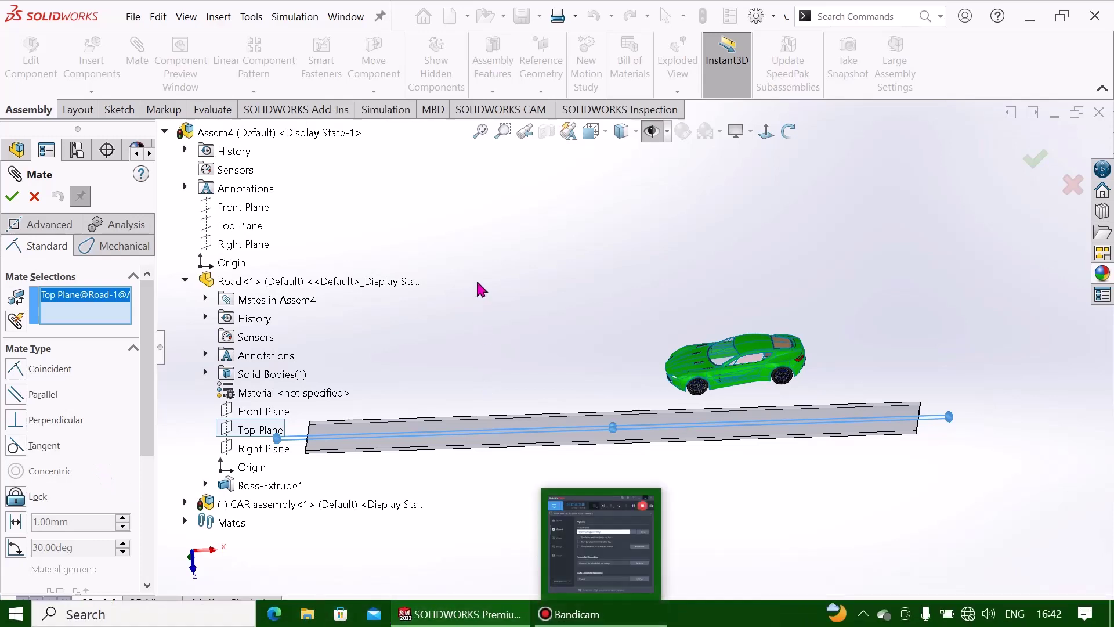
click(183, 503)
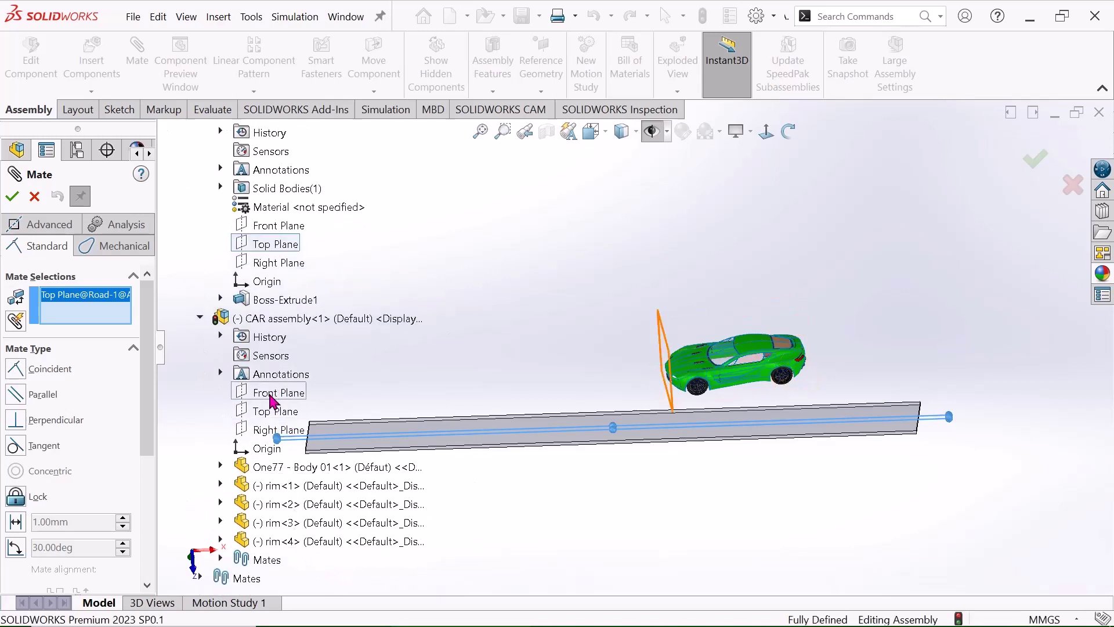
click(256, 432)
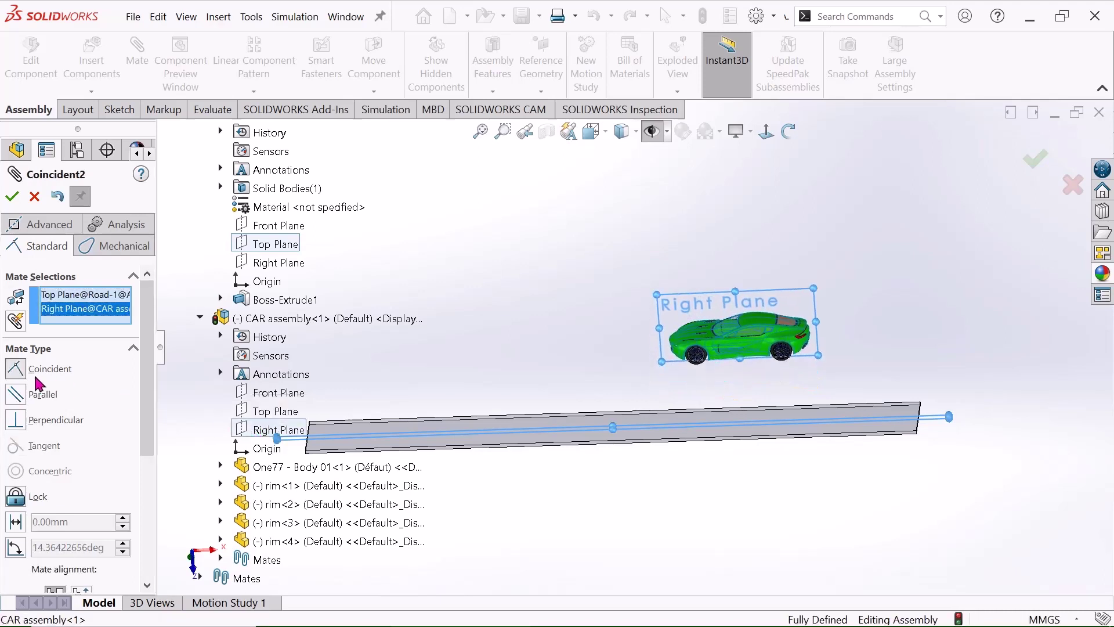
click(11, 198)
- Add a tangent mate between the Road's upper face and the tread of the car's rear wheel
scroll(652, 452, down, 2)
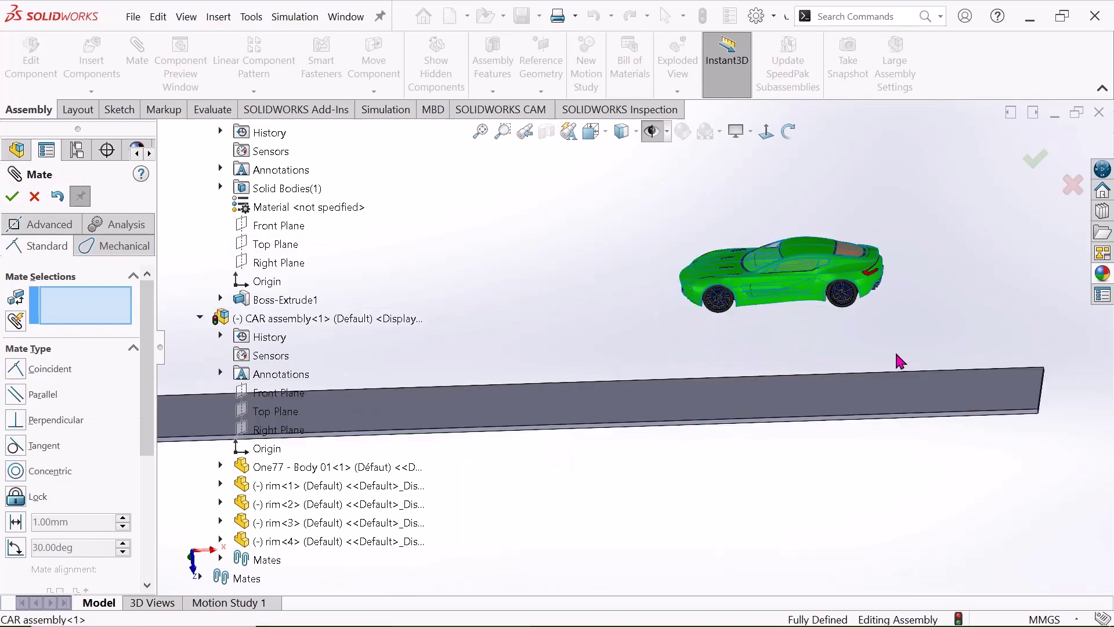
scroll(771, 340, up, 2)
scroll(745, 375, down, 1)
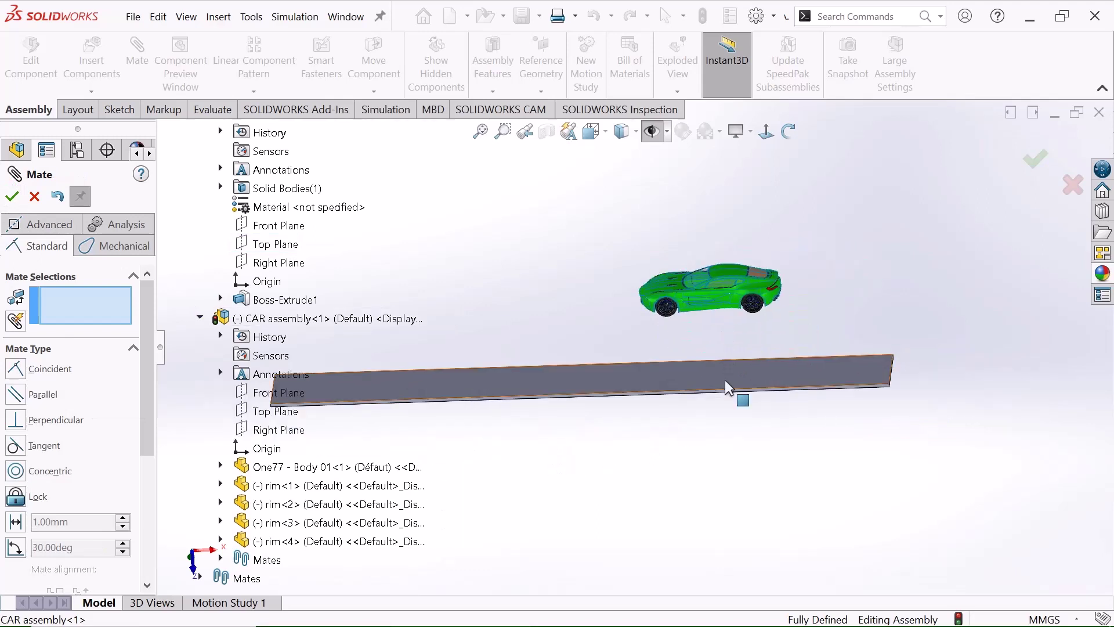
click(691, 379)
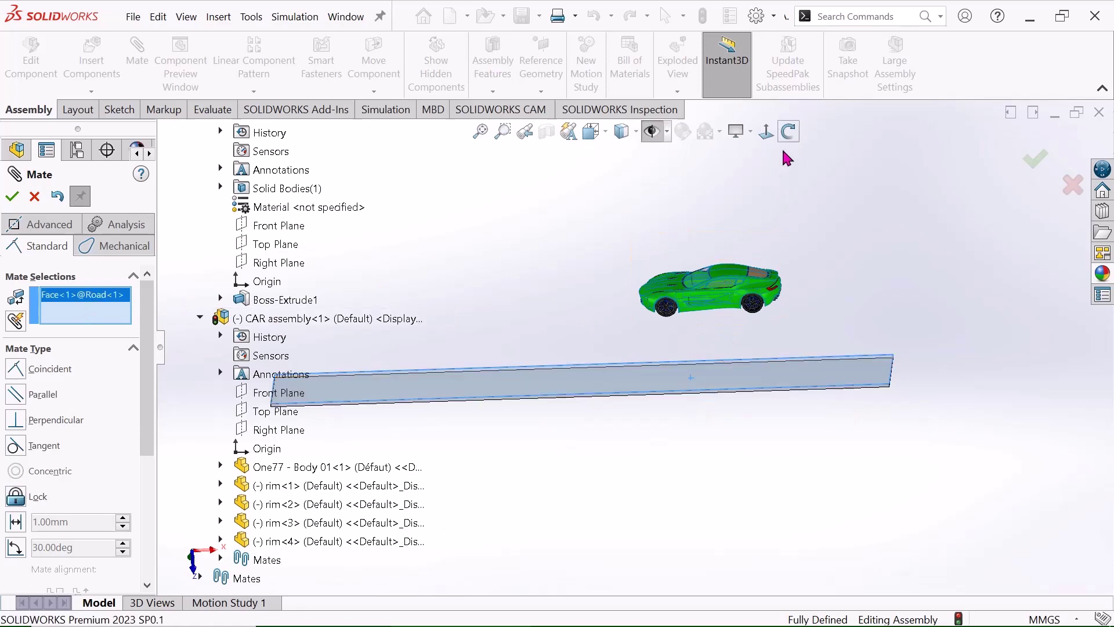
click(788, 132)
drag(761, 297, 714, 250)
scroll(747, 244, down, 10)
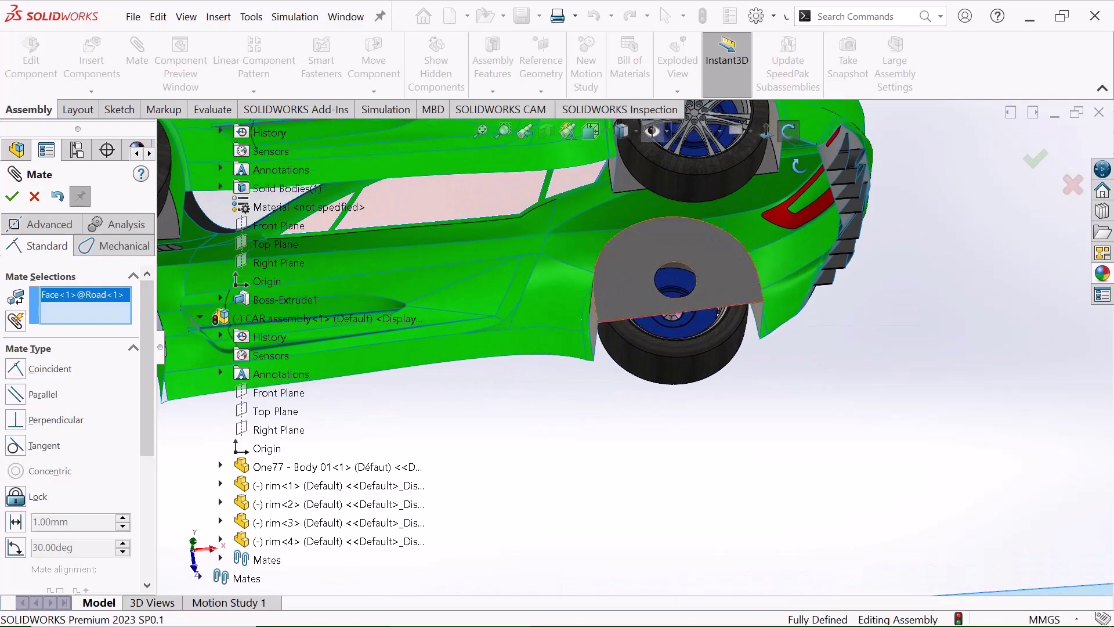
click(790, 136)
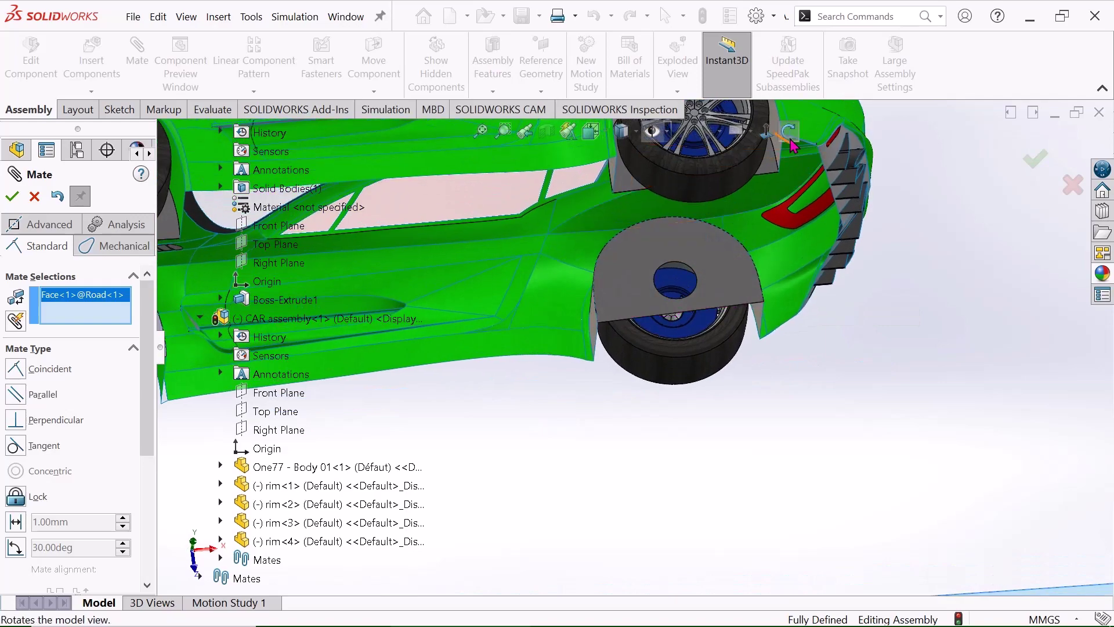
click(699, 181)
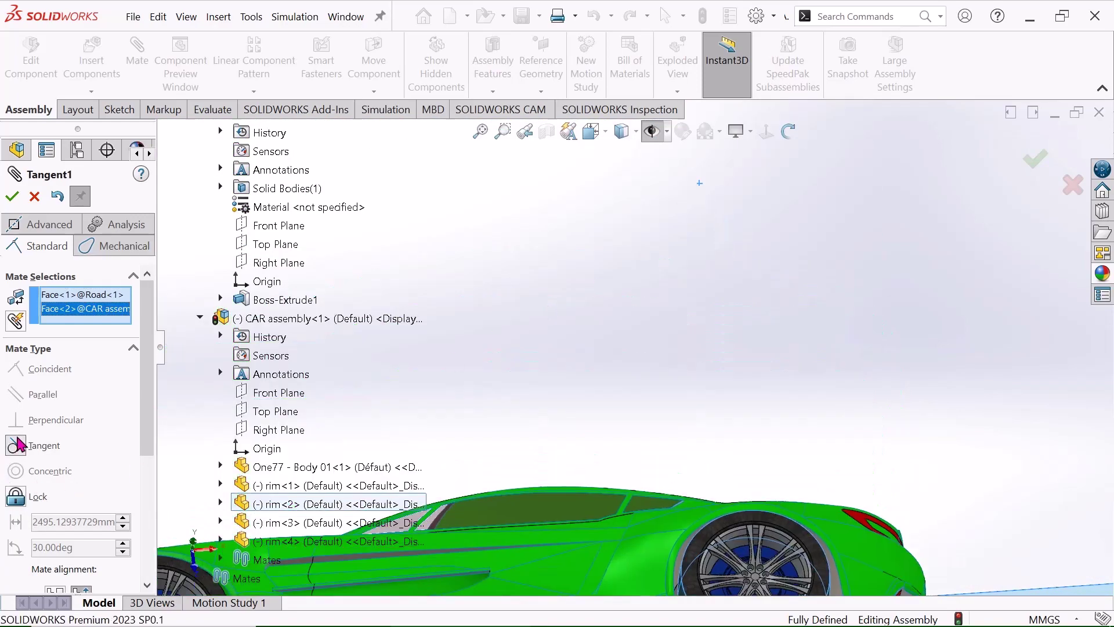
scroll(758, 402, up, 10)
click(787, 130)
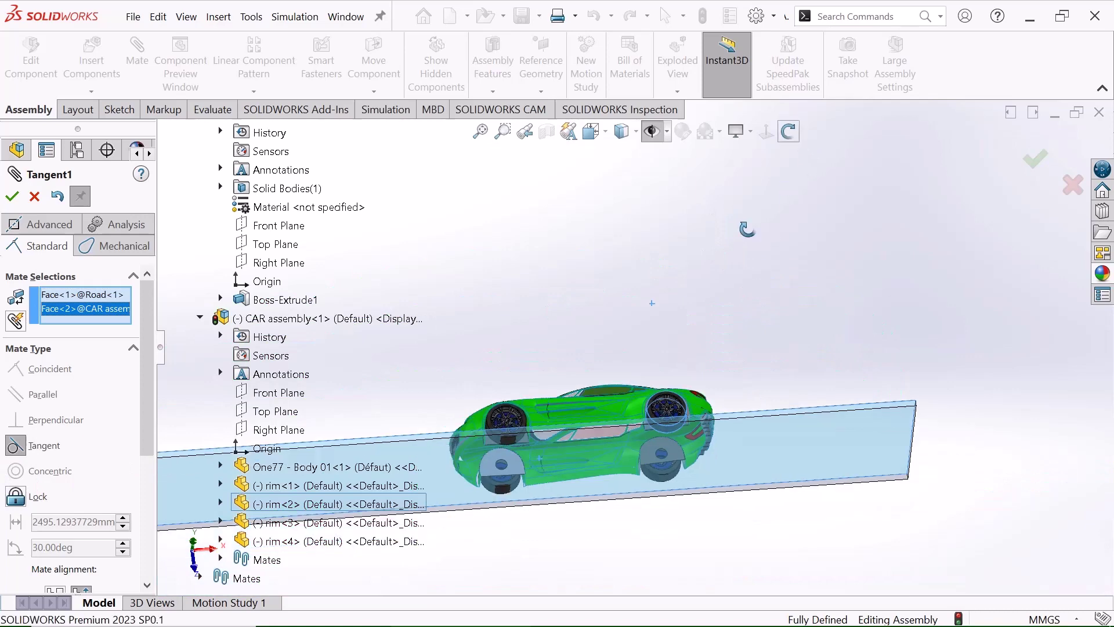
drag(746, 296, 759, 377)
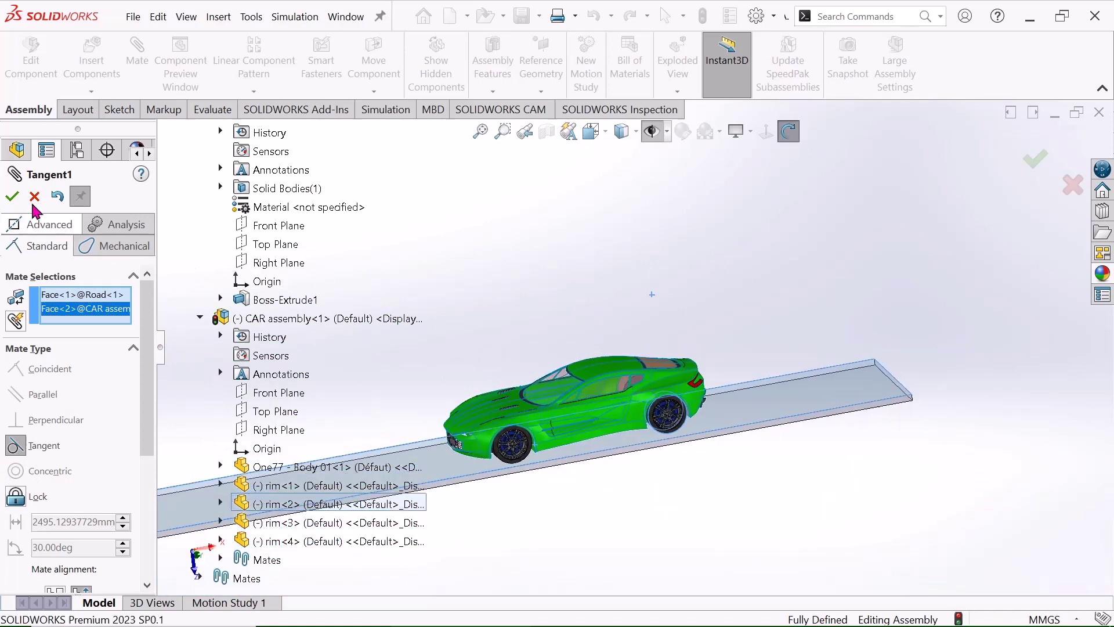
click(11, 197)
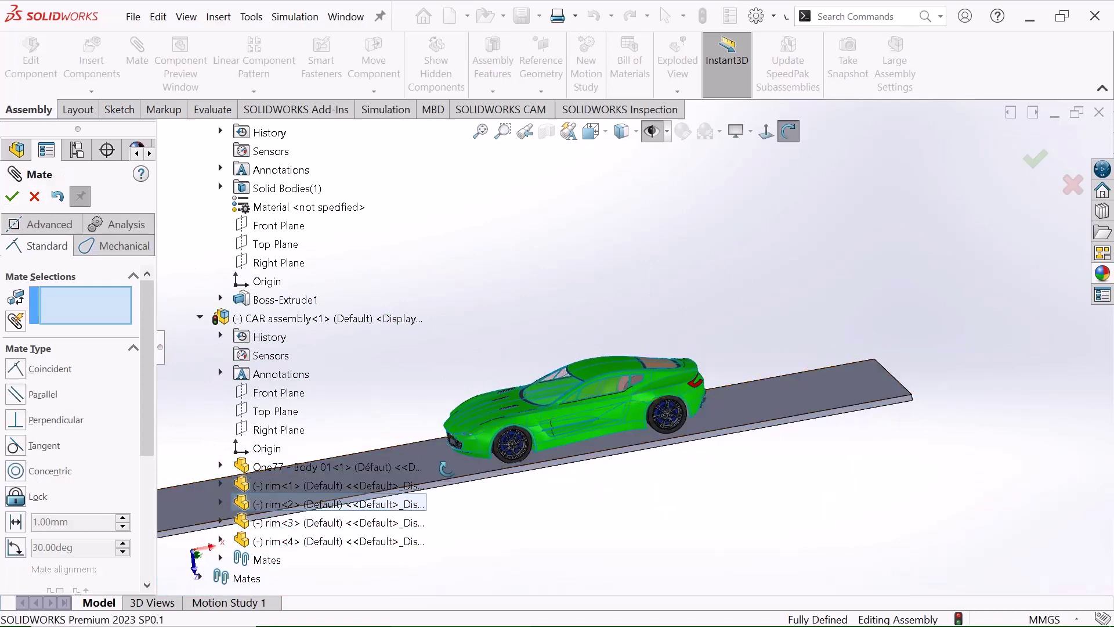
- Add a tangent mate between the Road's upper face and the tread of the front wheel rim<1>
scroll(447, 469, down, 3)
click(788, 130)
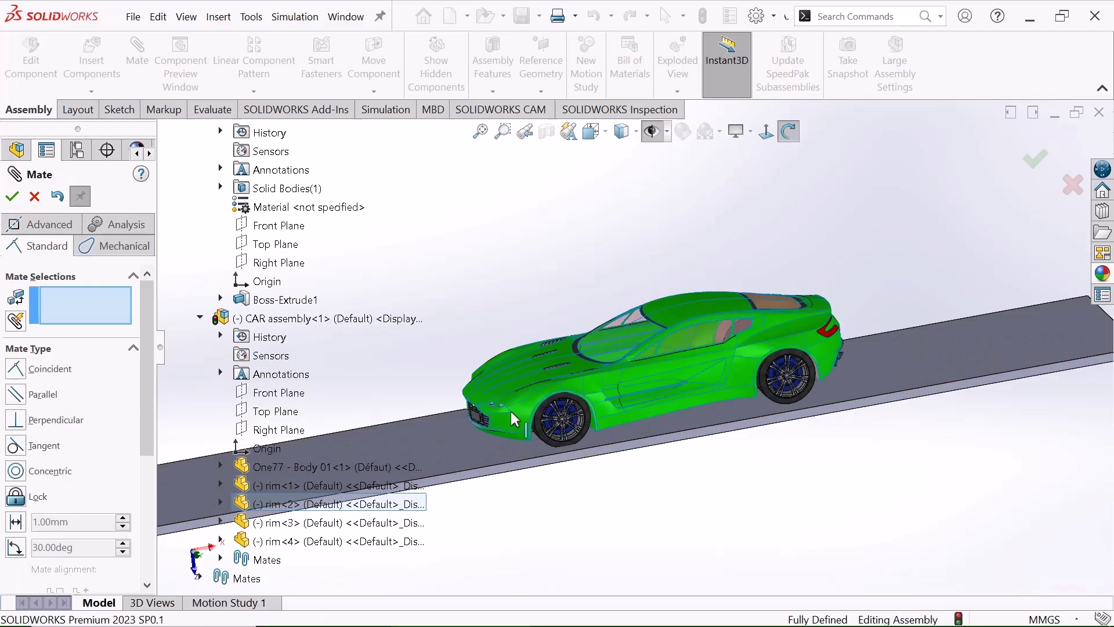
click(470, 452)
scroll(619, 438, down, 3)
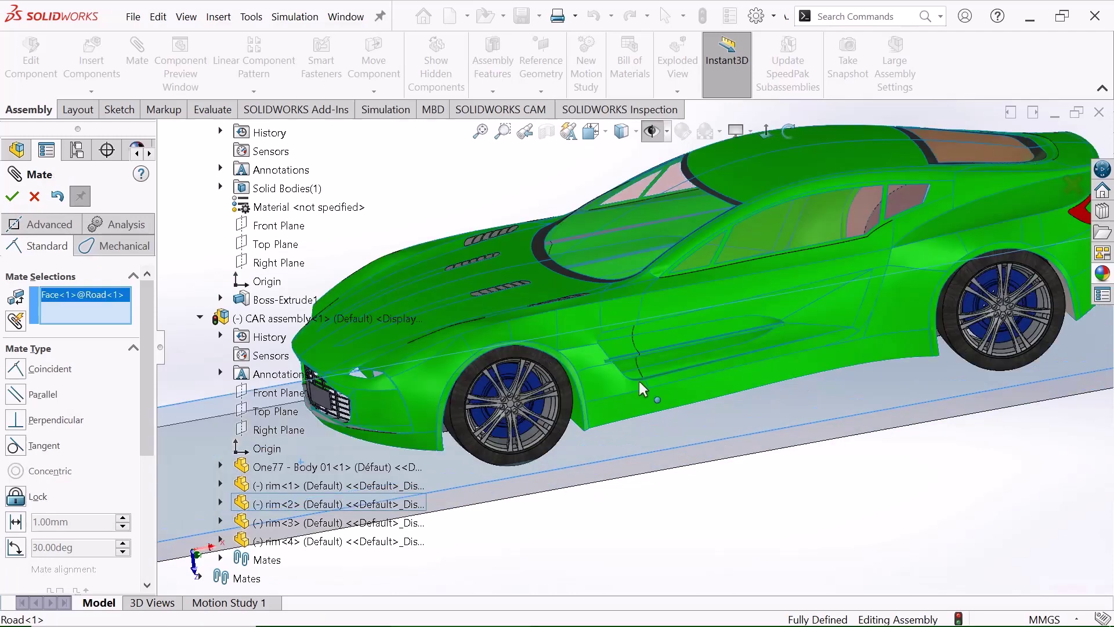
click(788, 130)
drag(557, 441, 764, 174)
click(788, 130)
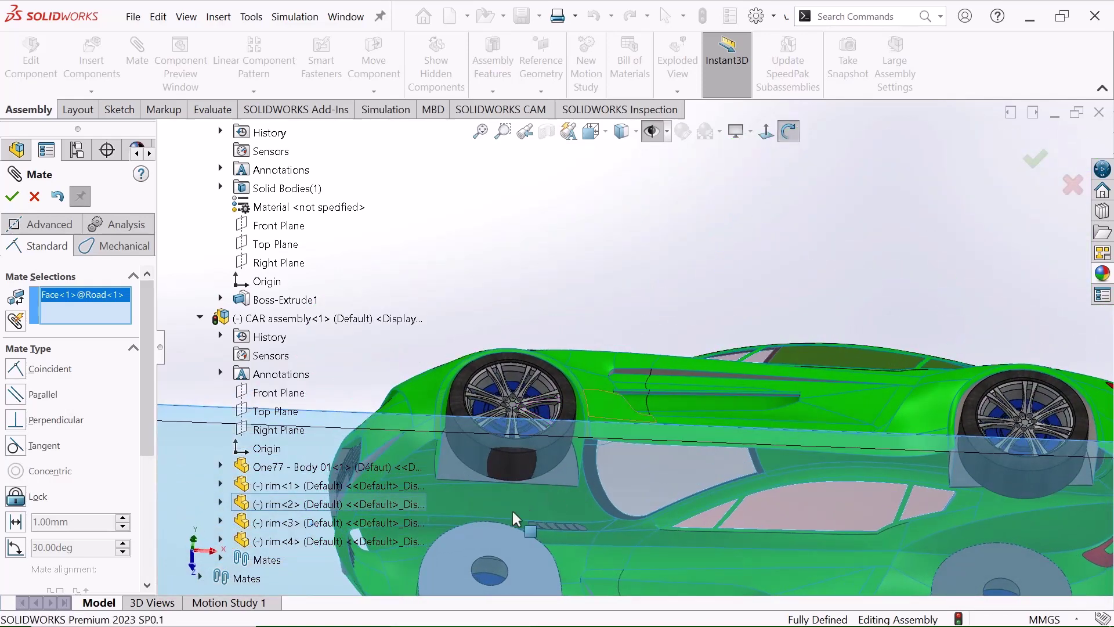
click(516, 461)
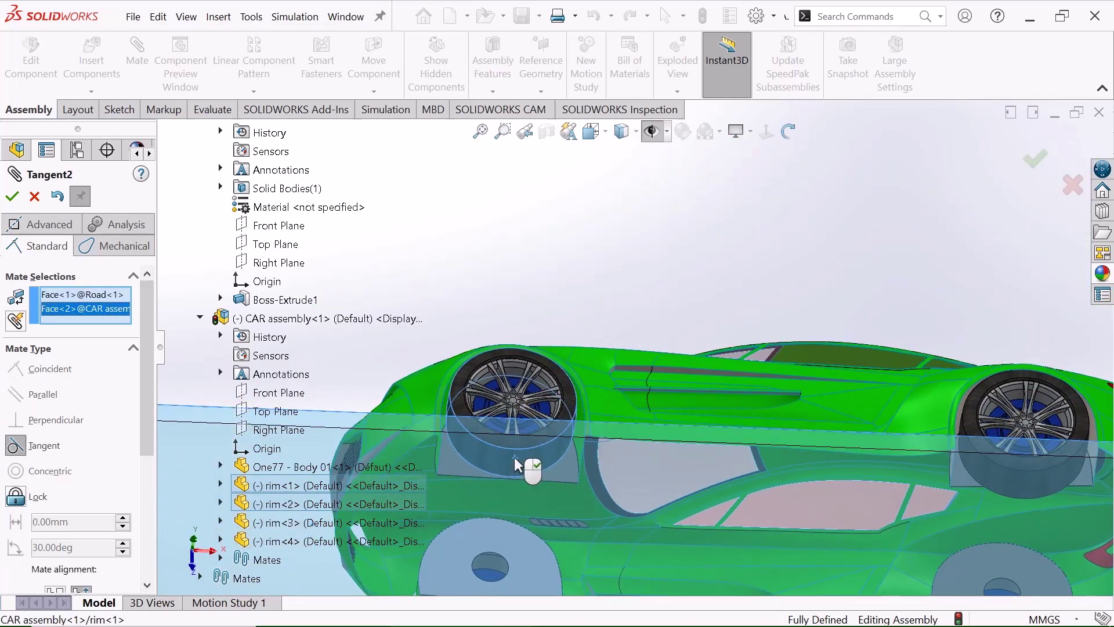
click(11, 196)
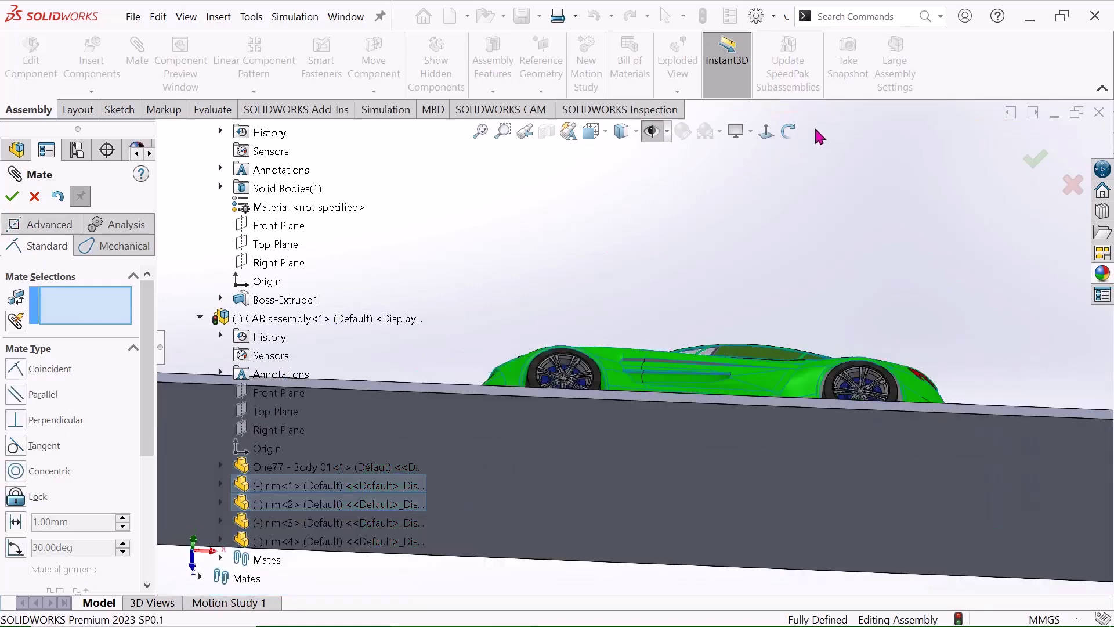
- Slide the mated car backwards along the road towards its near end and finish the Mate command
middle_drag(732, 354, 568, 279)
right_click(540, 270)
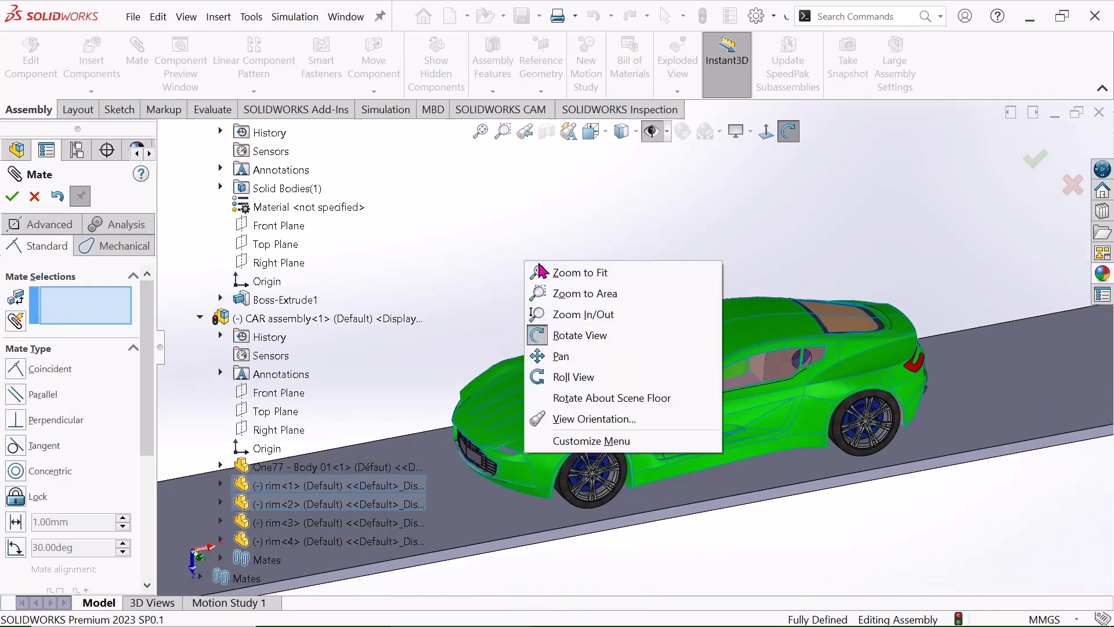
click(581, 335)
middle_drag(580, 335, 695, 381)
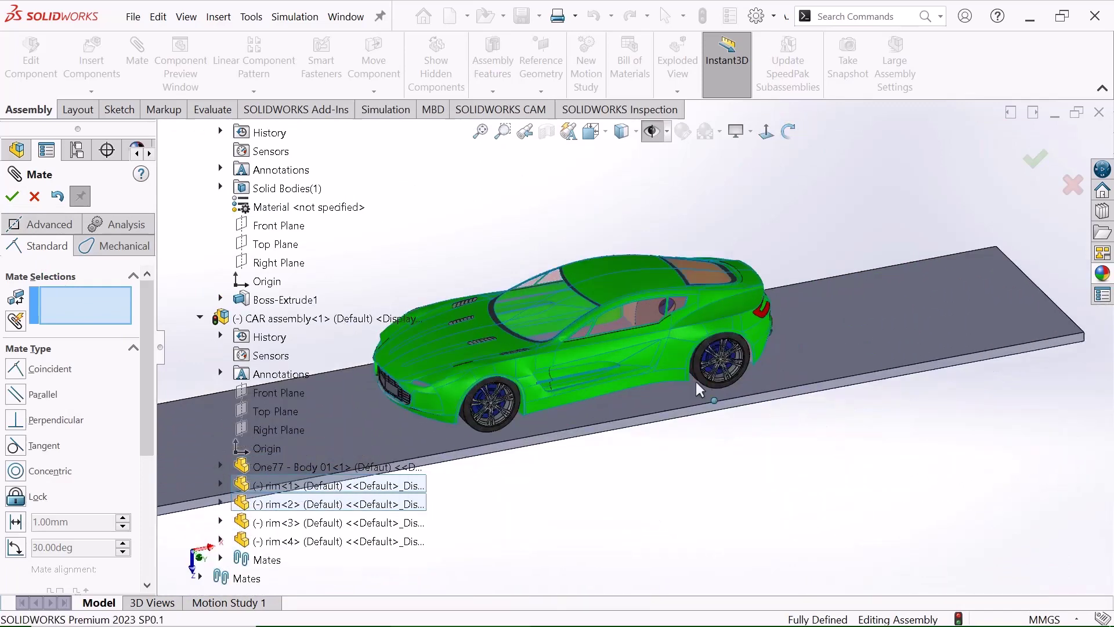
drag(754, 328, 982, 307)
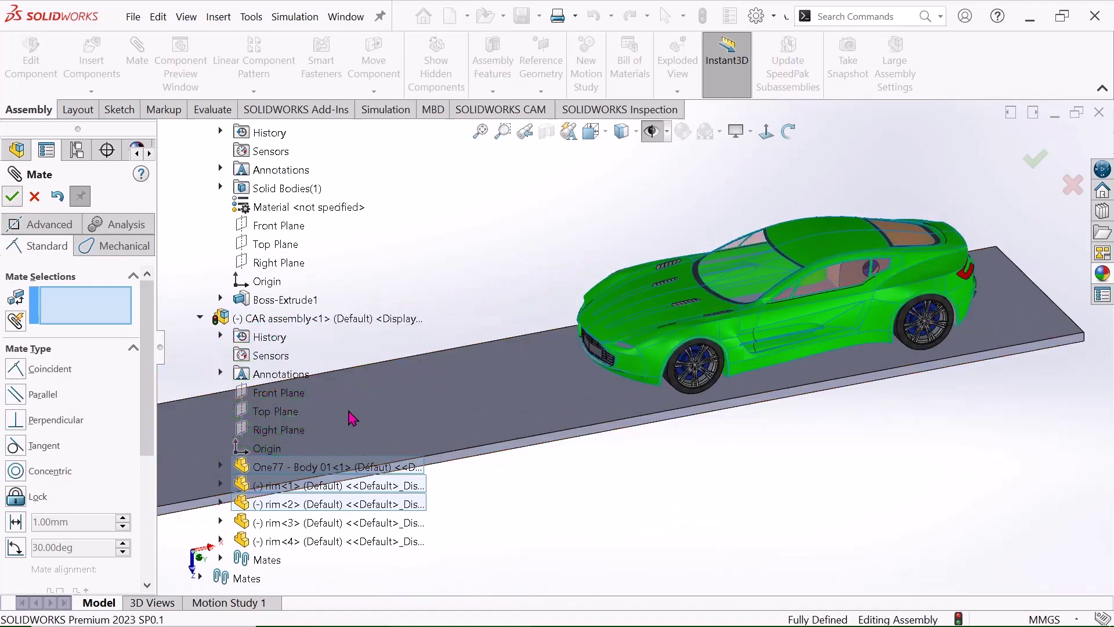
key(Escape)
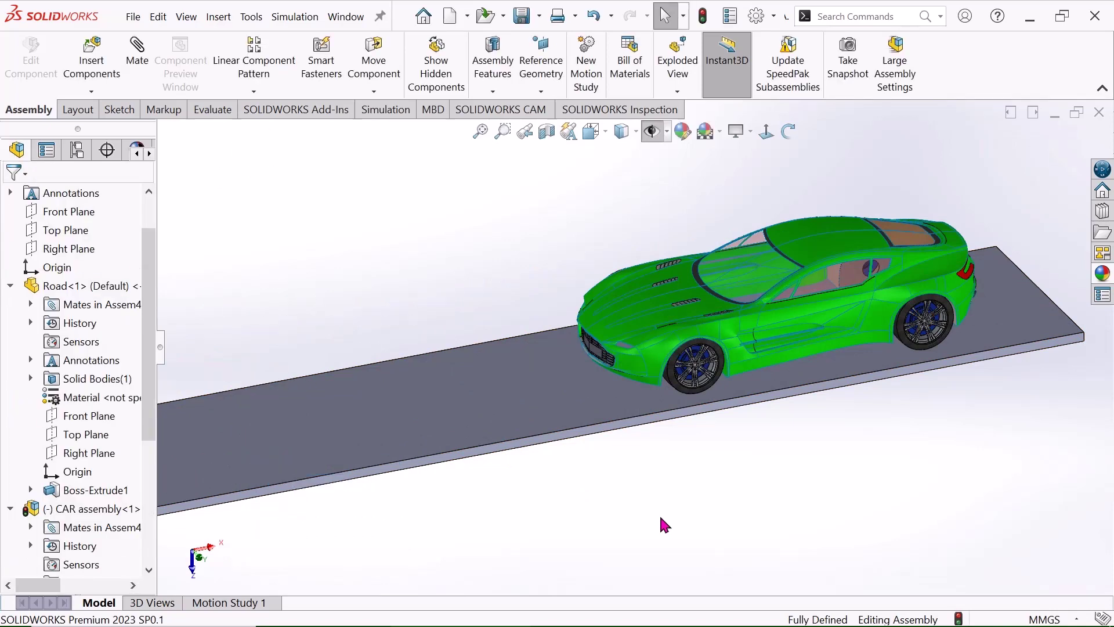
- Position the car right at the road's end as its starting point and create a new motion study
scroll(739, 381, down, 2)
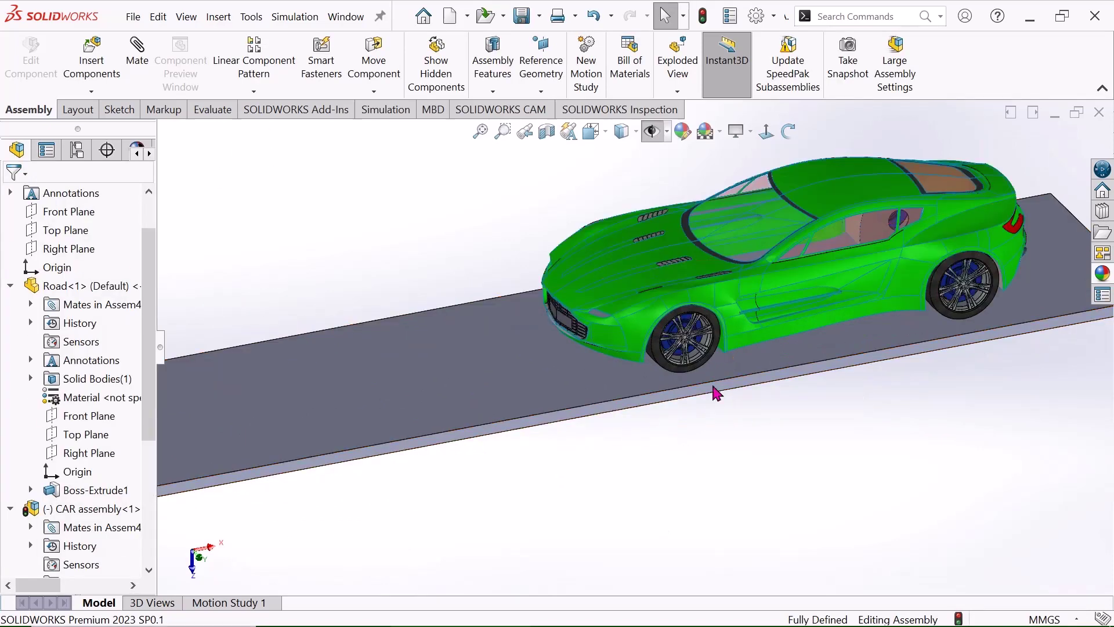
scroll(713, 391, up, 4)
drag(766, 306, 712, 400)
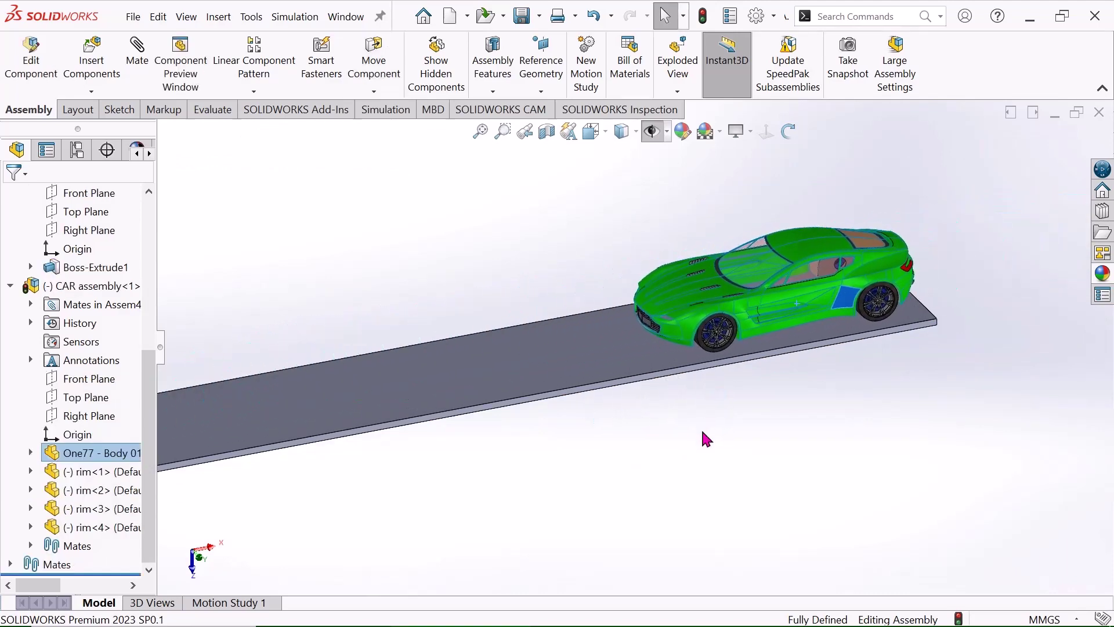
click(719, 450)
scroll(729, 453, down, 3)
scroll(728, 452, up, 2)
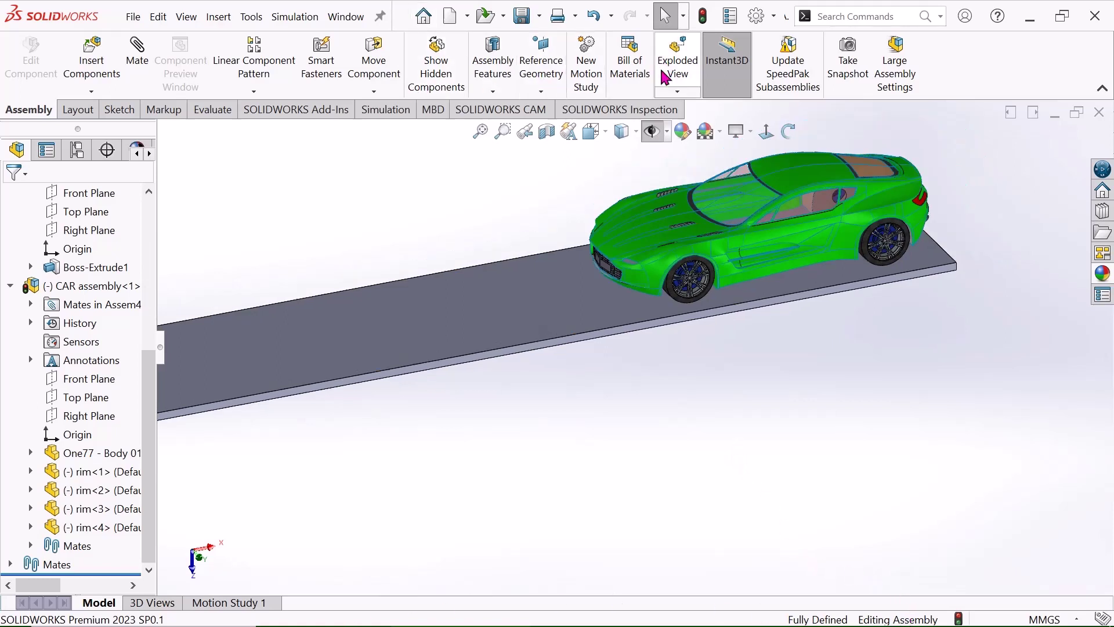
click(601, 85)
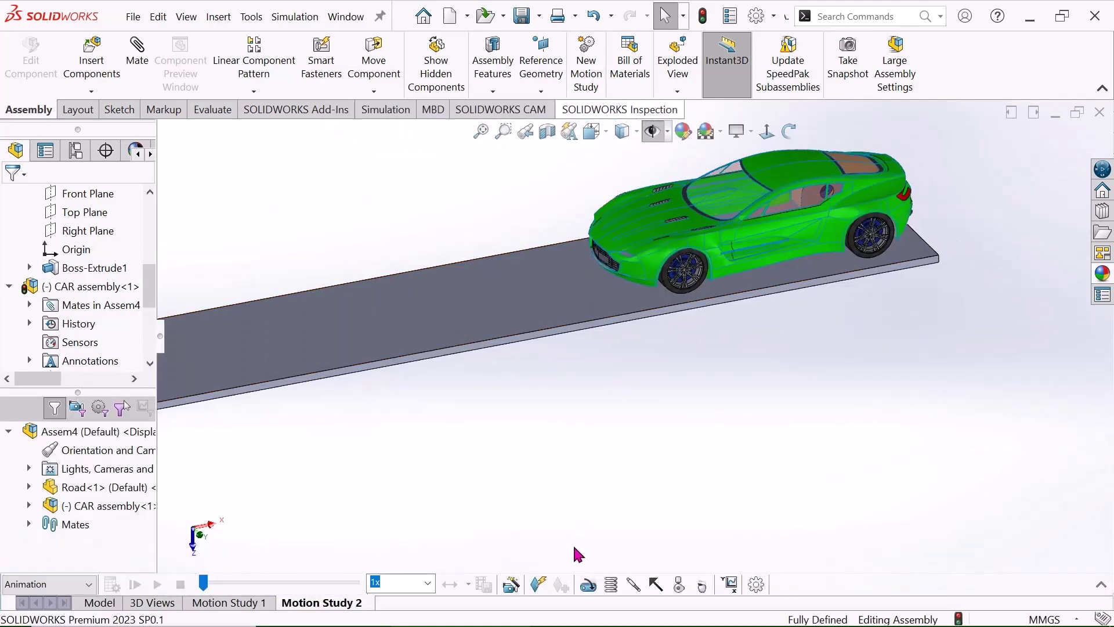
- Add a rotary motor on the circular edge of the car's rear wheel rim, with reversed direction and a constant speed of 15000 RPM
click(588, 586)
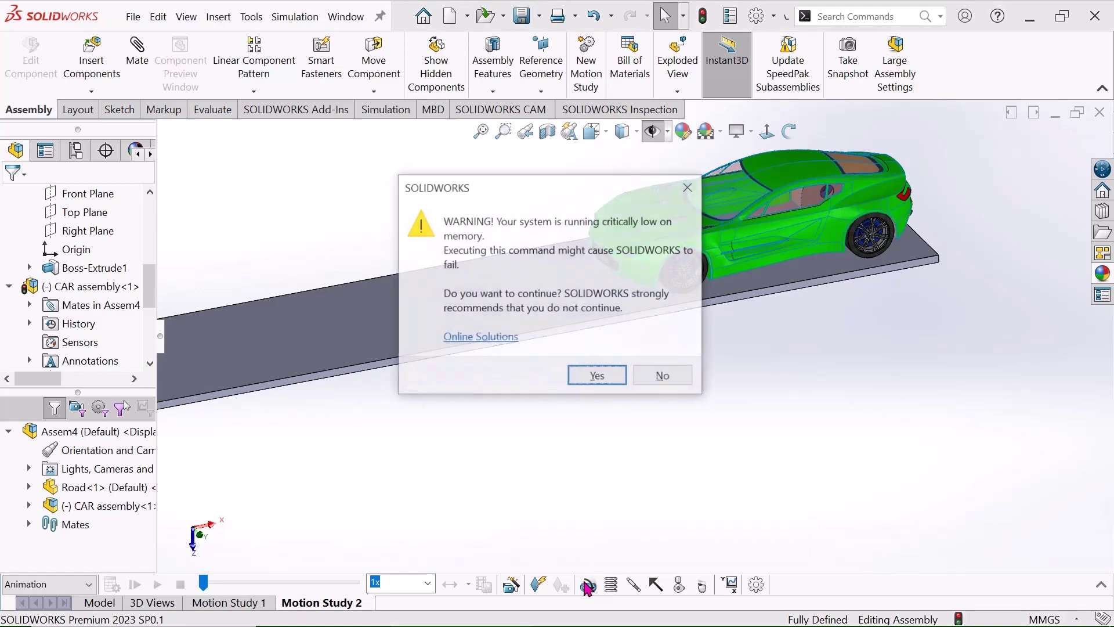
click(598, 376)
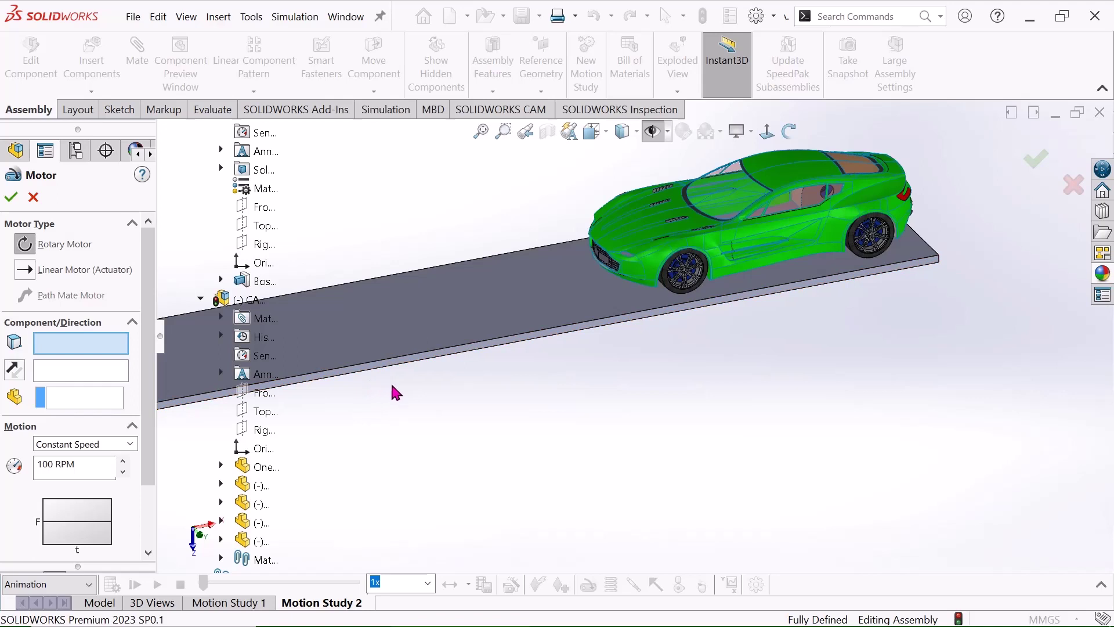
click(867, 228)
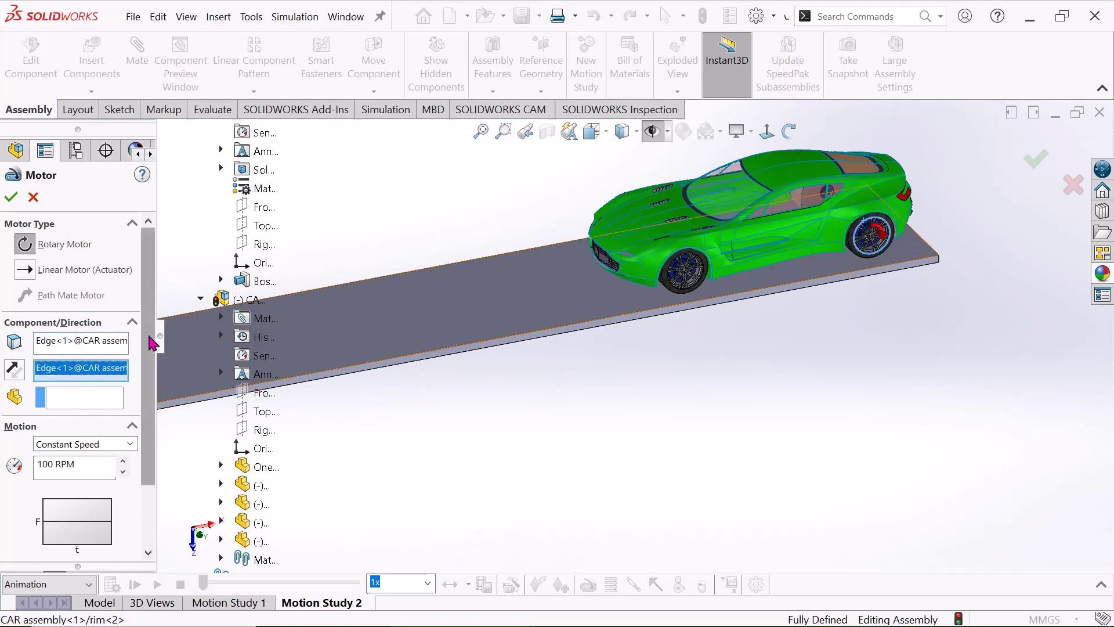
scroll(141, 391, down, 2)
scroll(141, 392, down, 1)
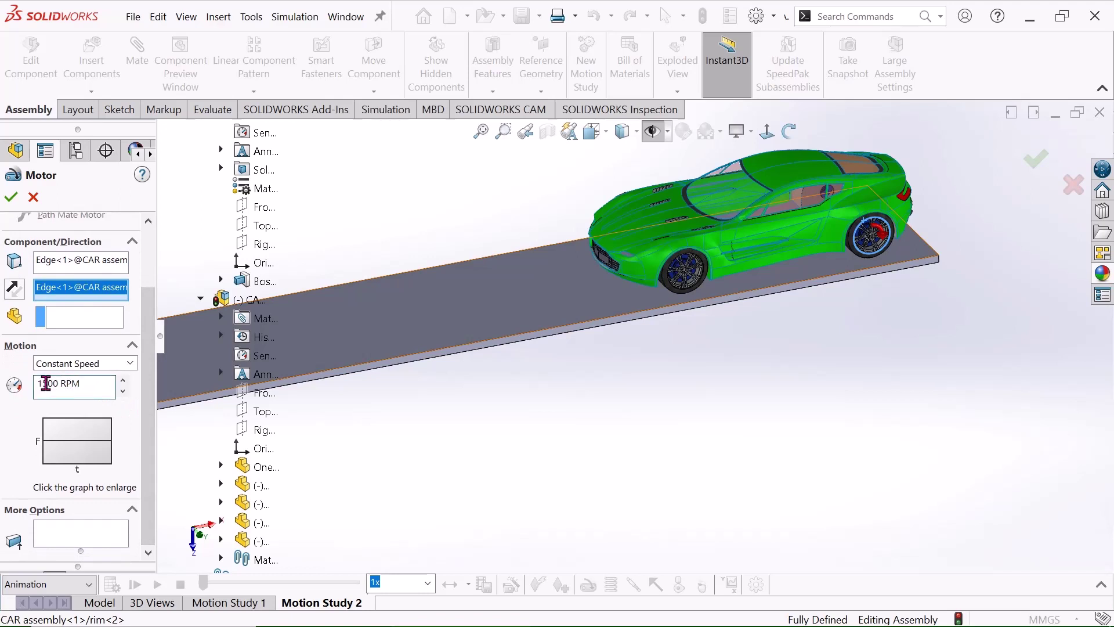
click(46, 383)
text(50)
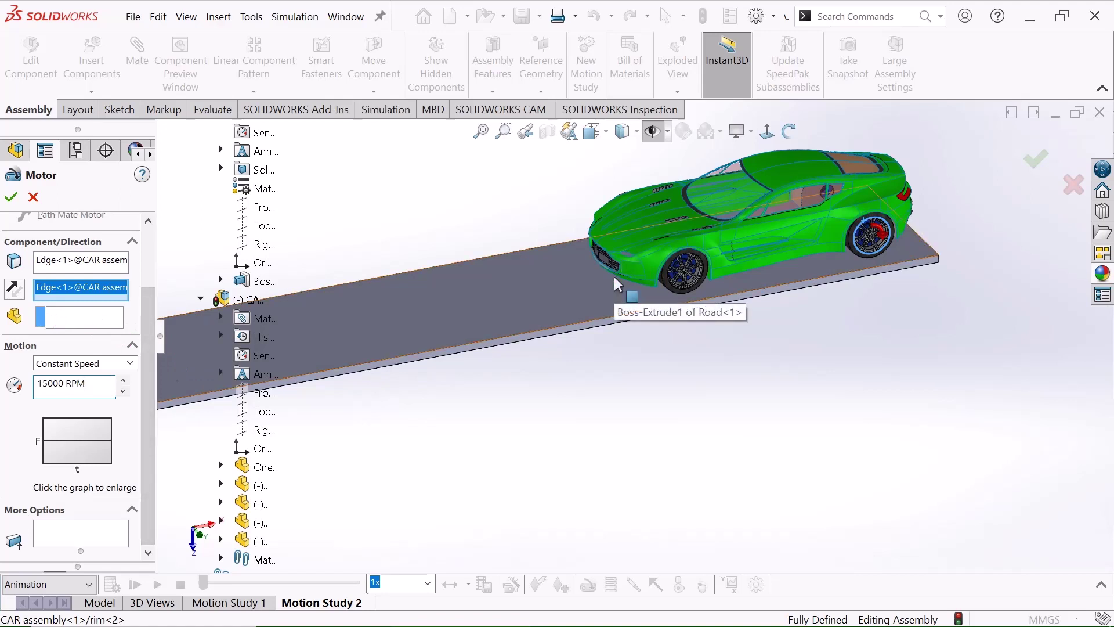
click(21, 287)
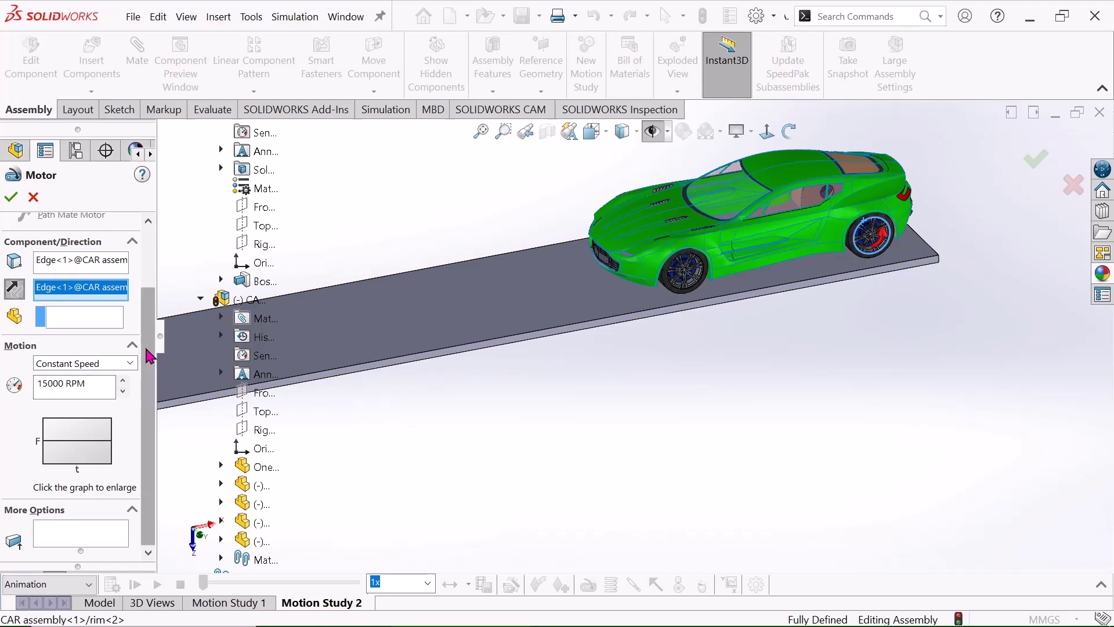
click(10, 197)
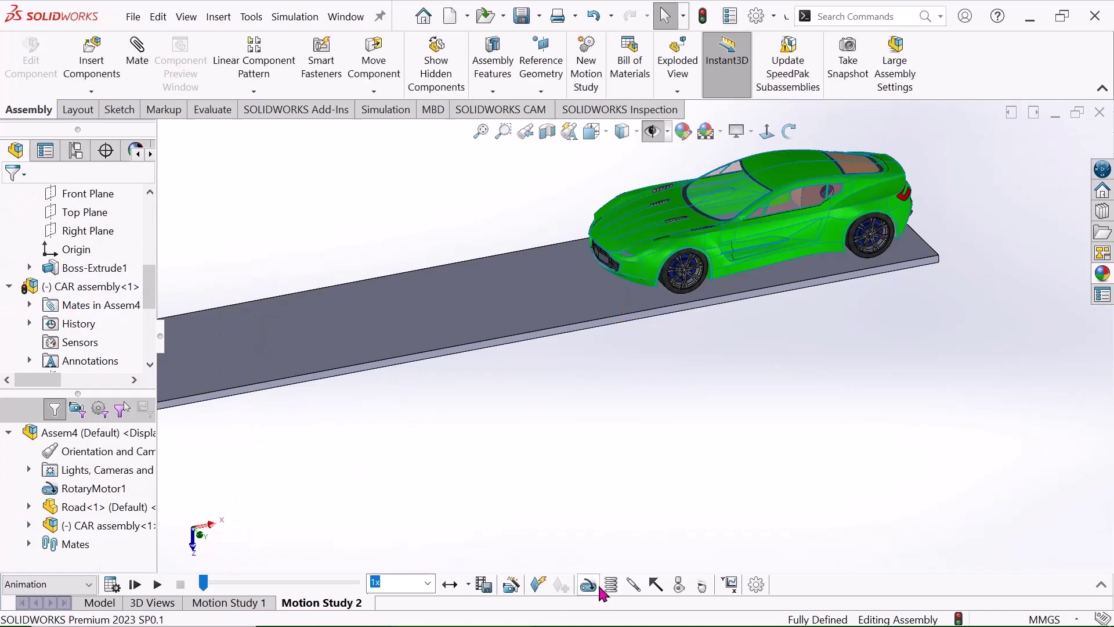
- Add a second rotary motor on the front wheel rim's circular edge, with reversed direction and a constant speed of 15000 RPM
click(588, 586)
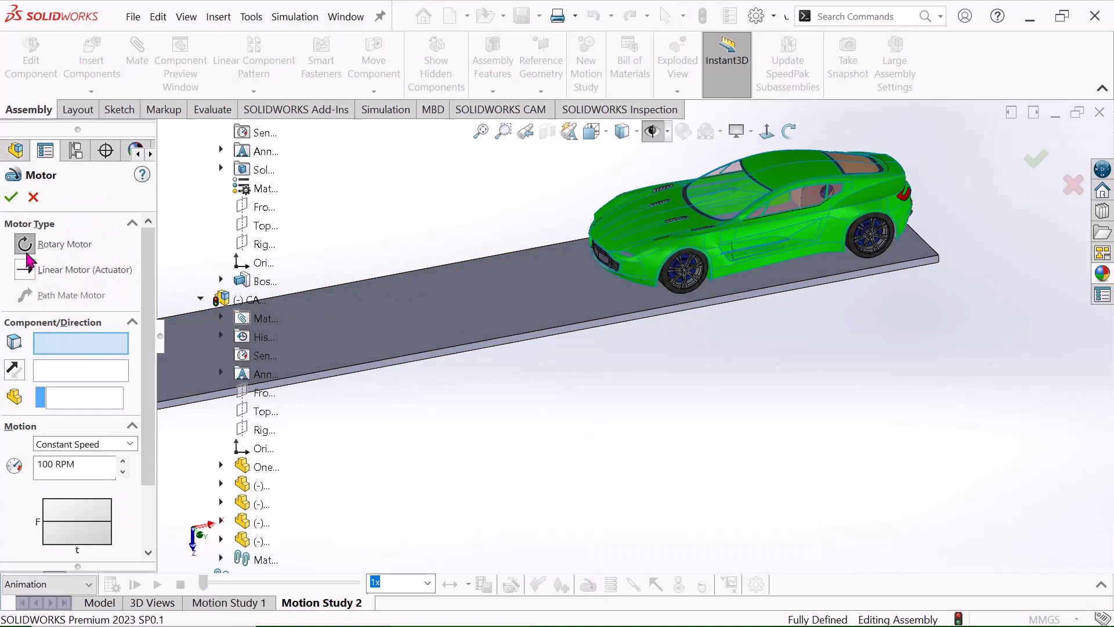
click(686, 255)
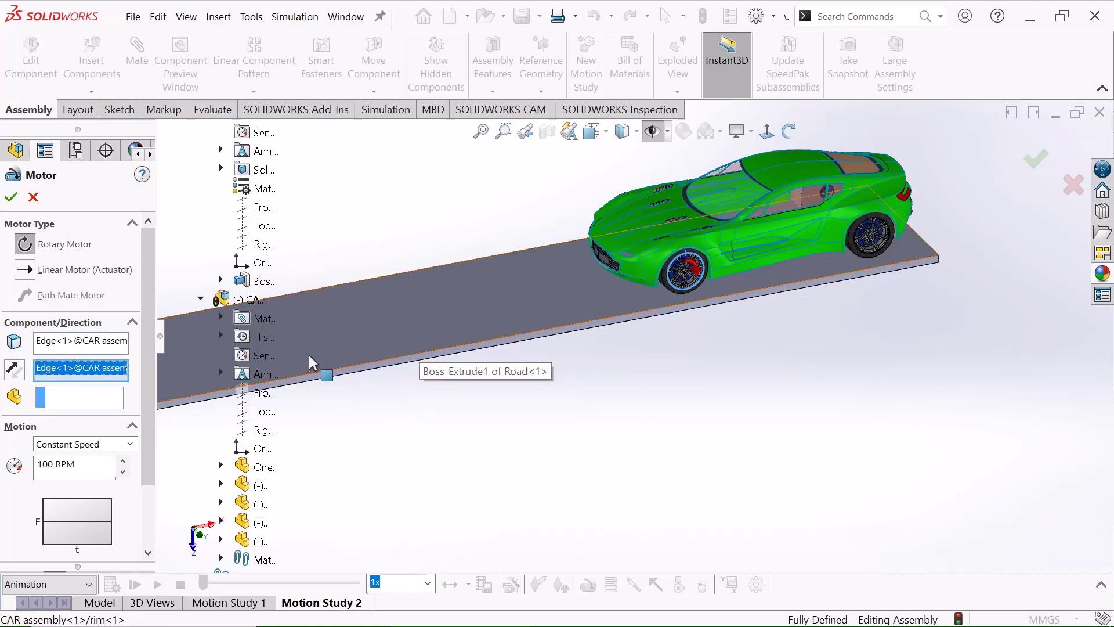
click(22, 370)
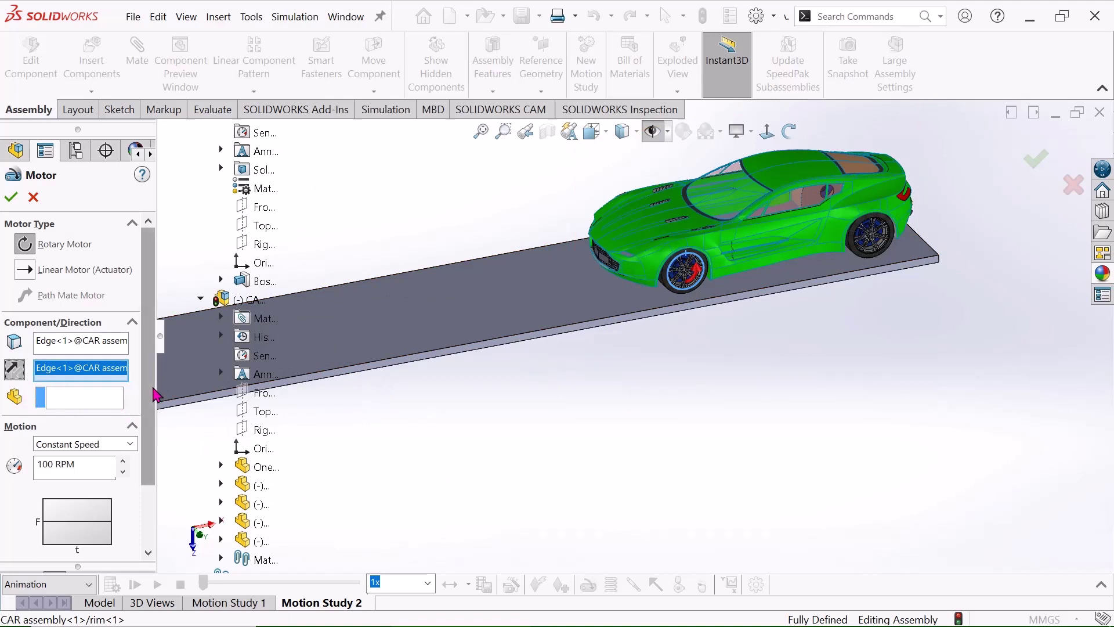
scroll(153, 392, down, 3)
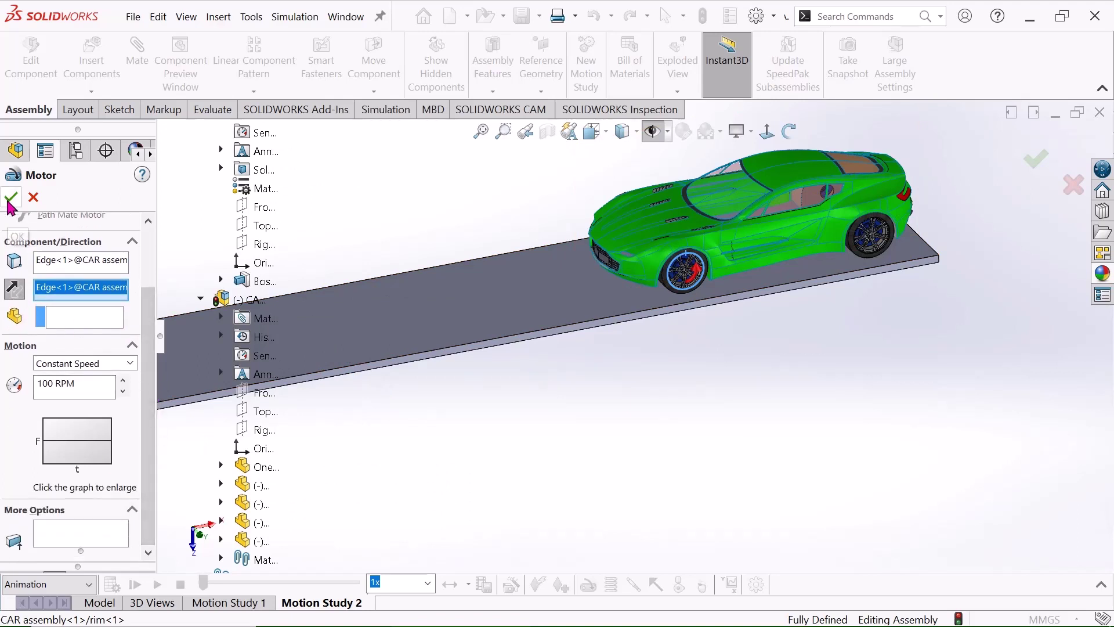
click(39, 384)
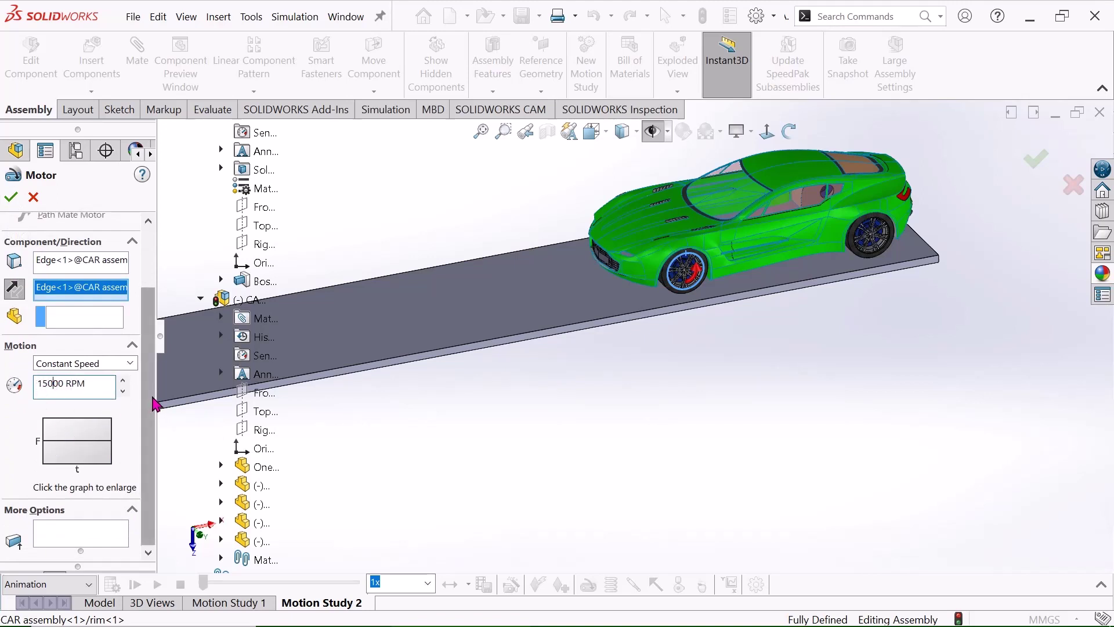
click(70, 365)
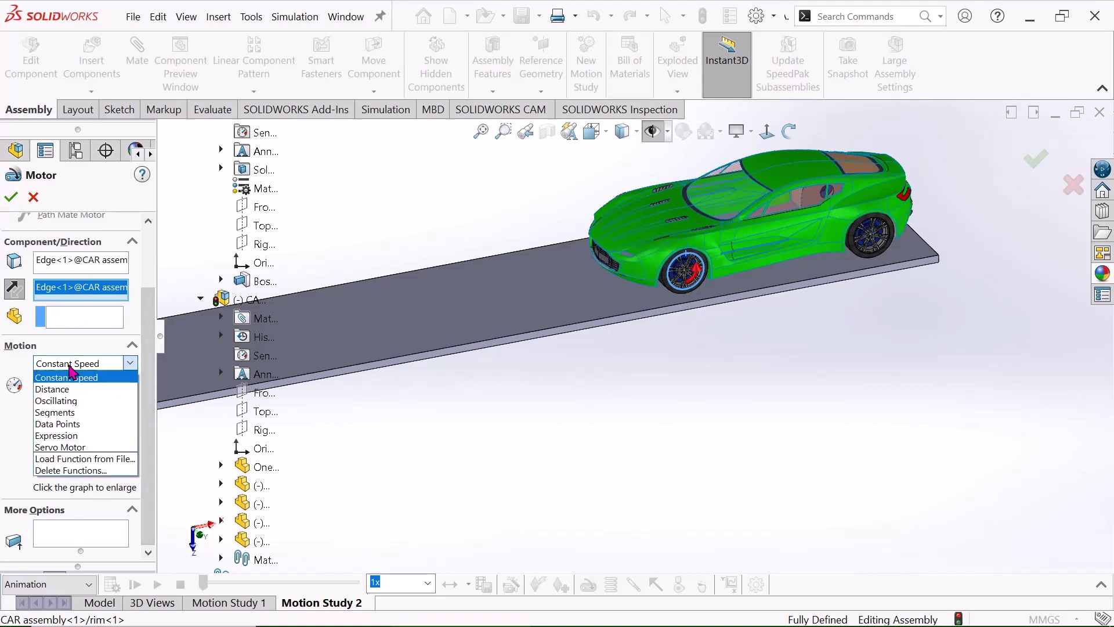
click(71, 377)
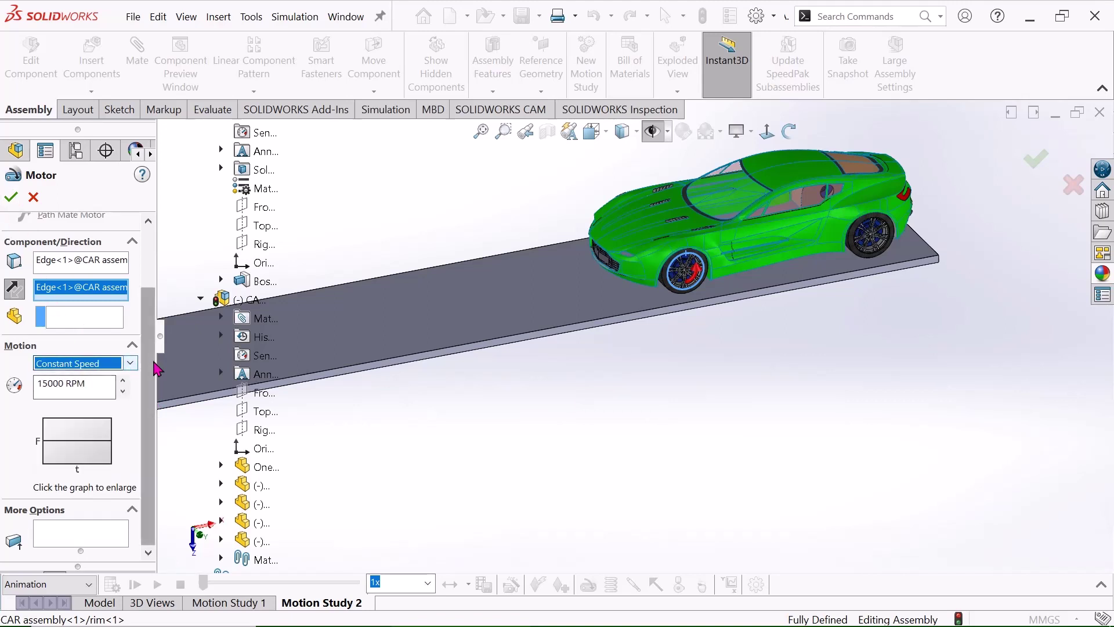
scroll(139, 348, up, 3)
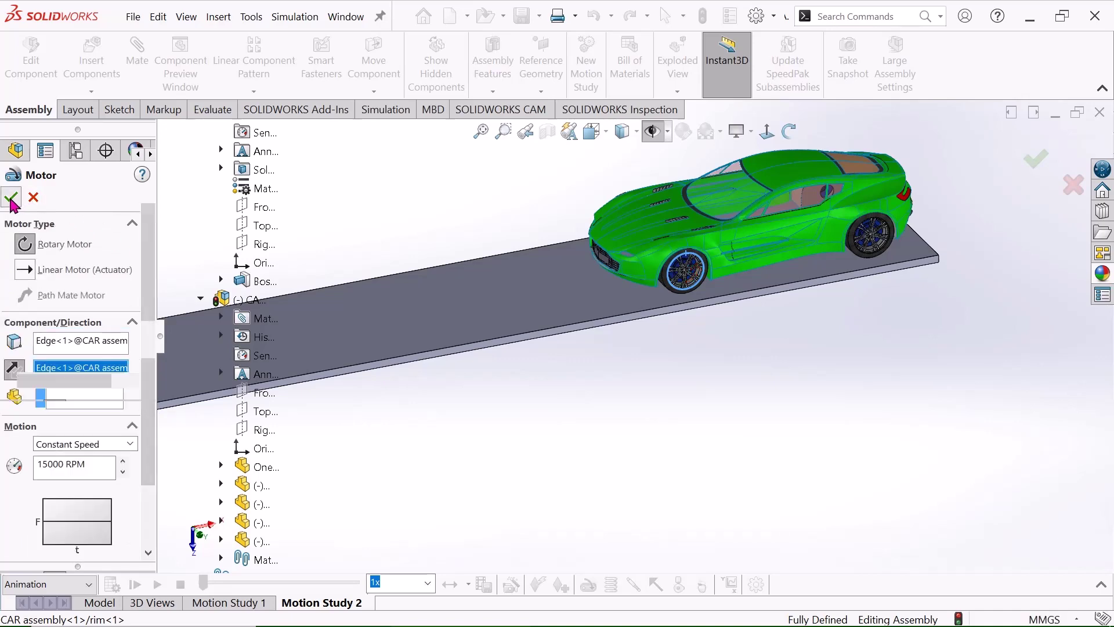
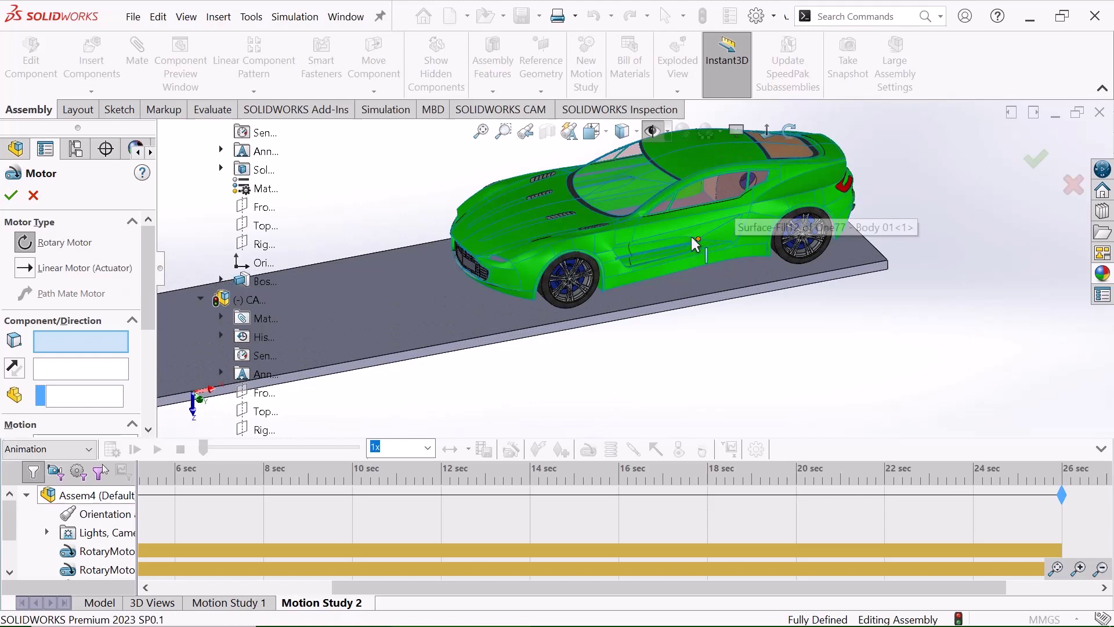
click(668, 240)
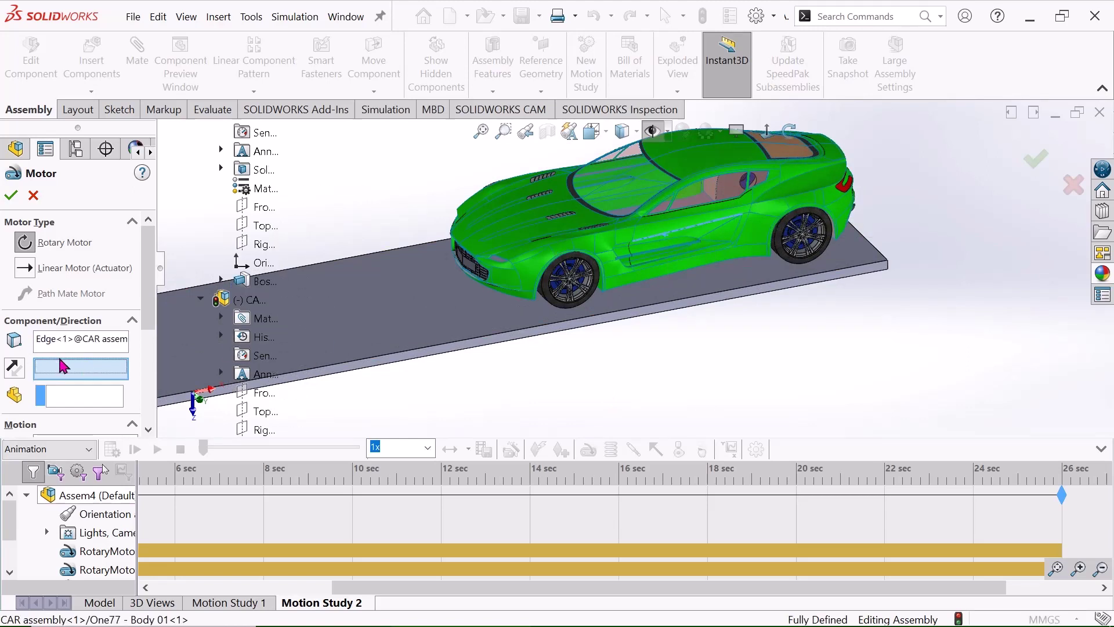
scroll(151, 310, down, 1)
scroll(151, 310, down, 3)
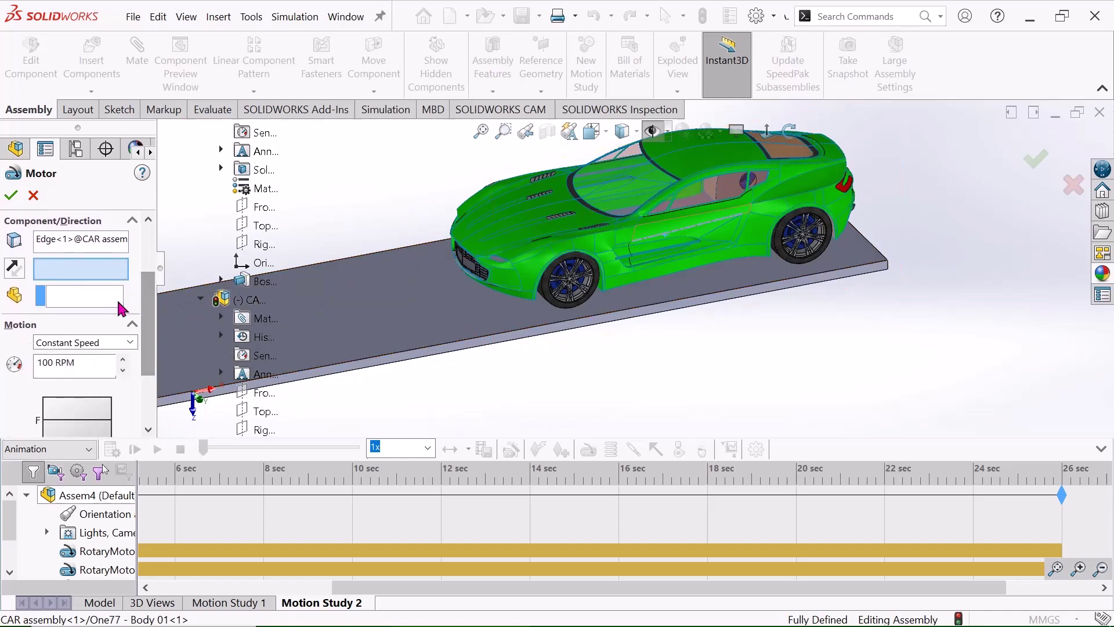
scroll(39, 290, up, 3)
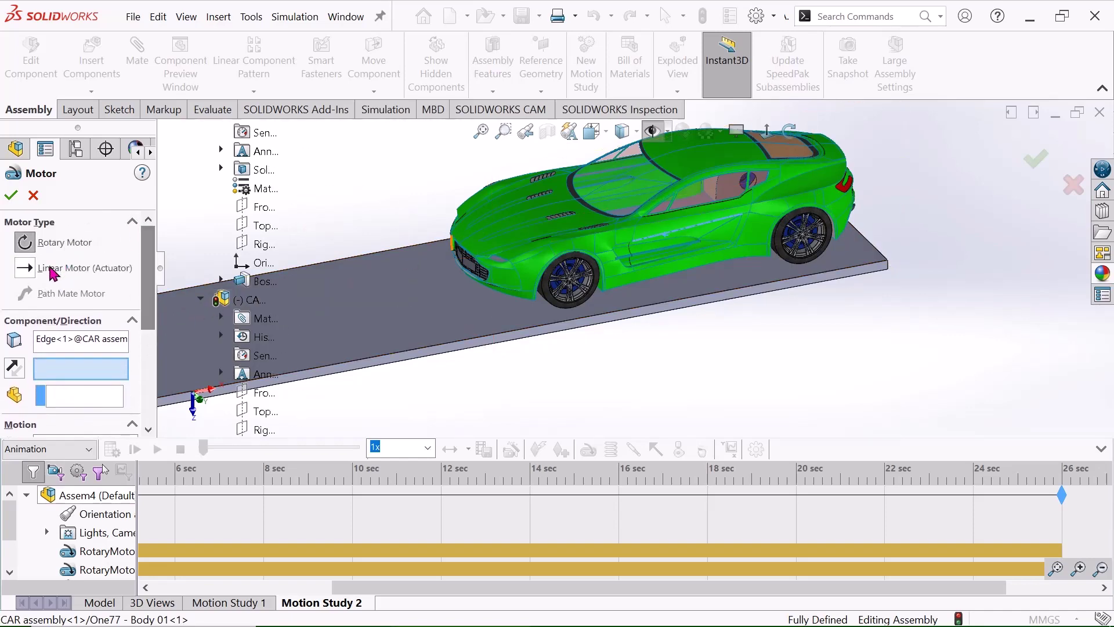
click(25, 269)
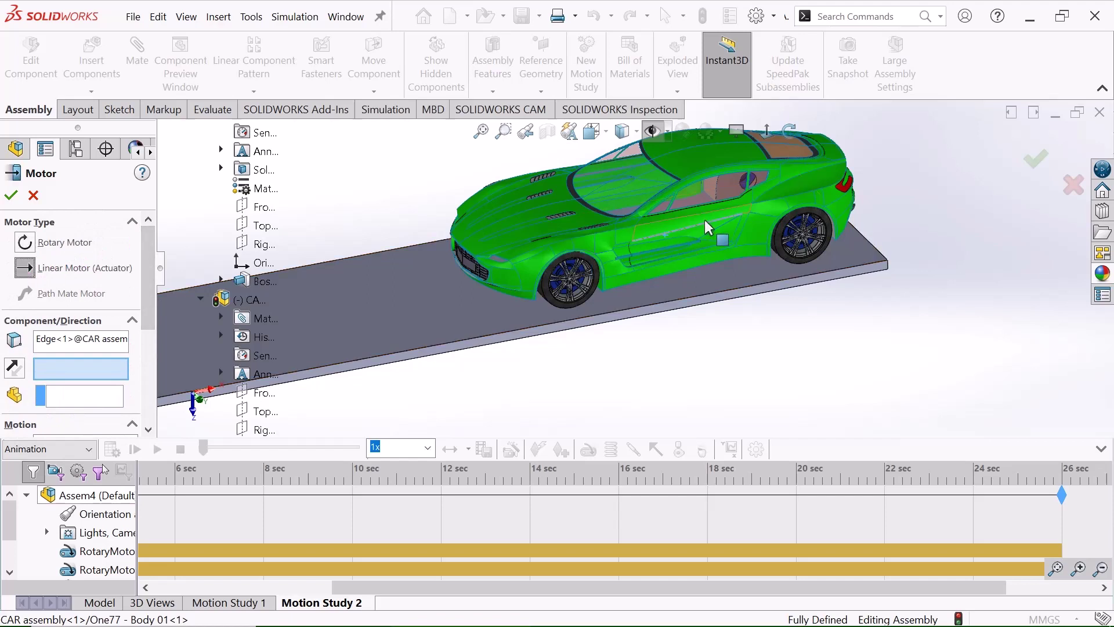
click(68, 344)
right_click(70, 344)
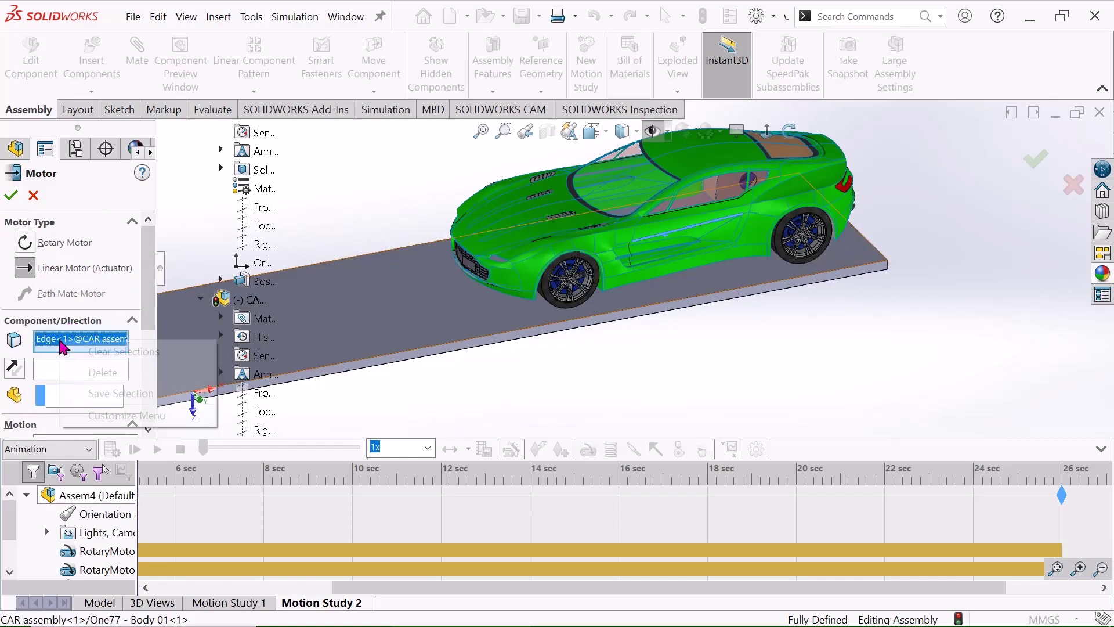
click(104, 351)
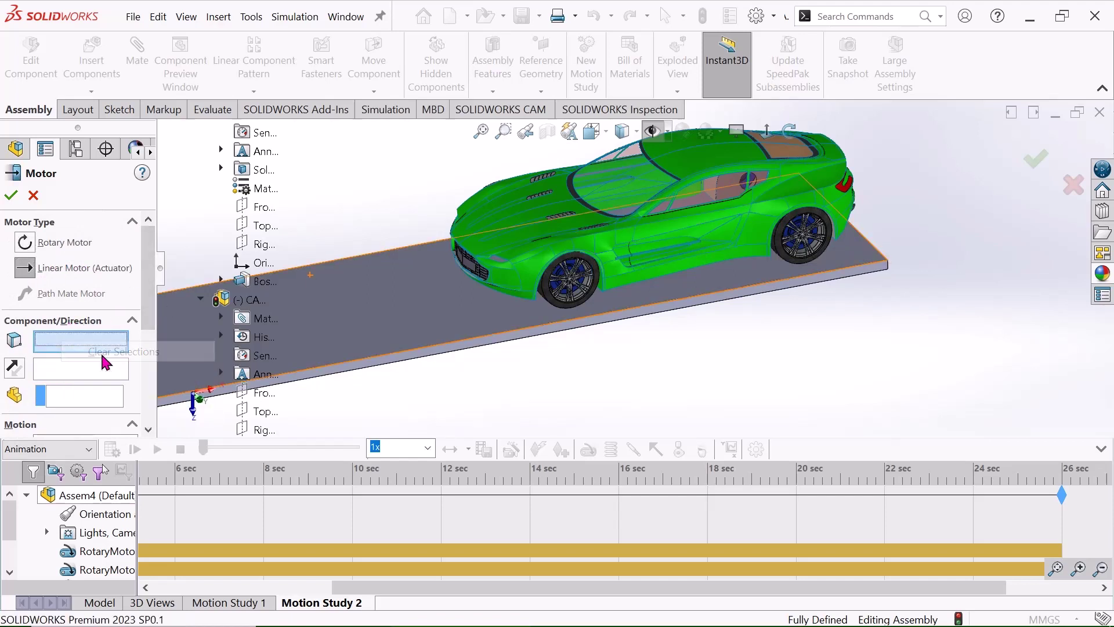
click(659, 237)
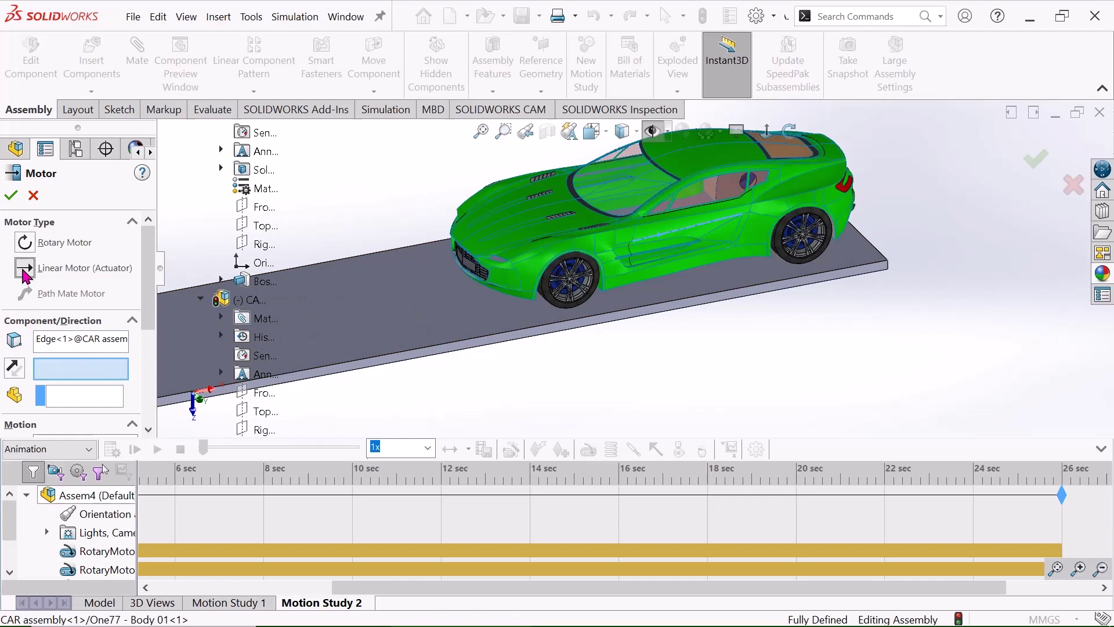
drag(15, 534, 15, 558)
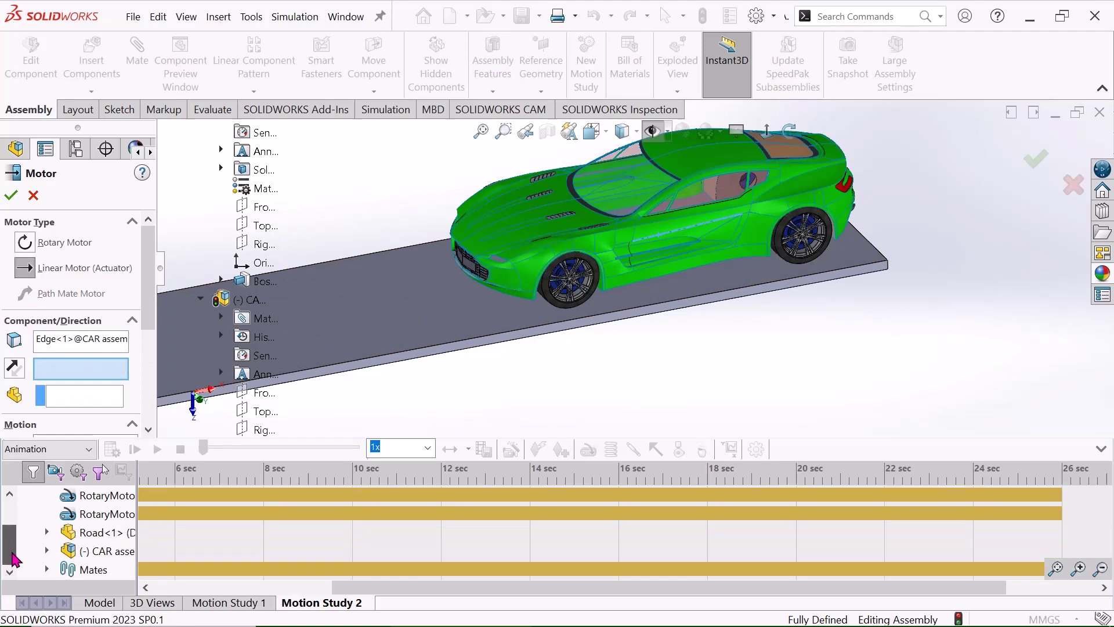
click(789, 131)
drag(771, 162, 608, 217)
scroll(608, 217, down, 3)
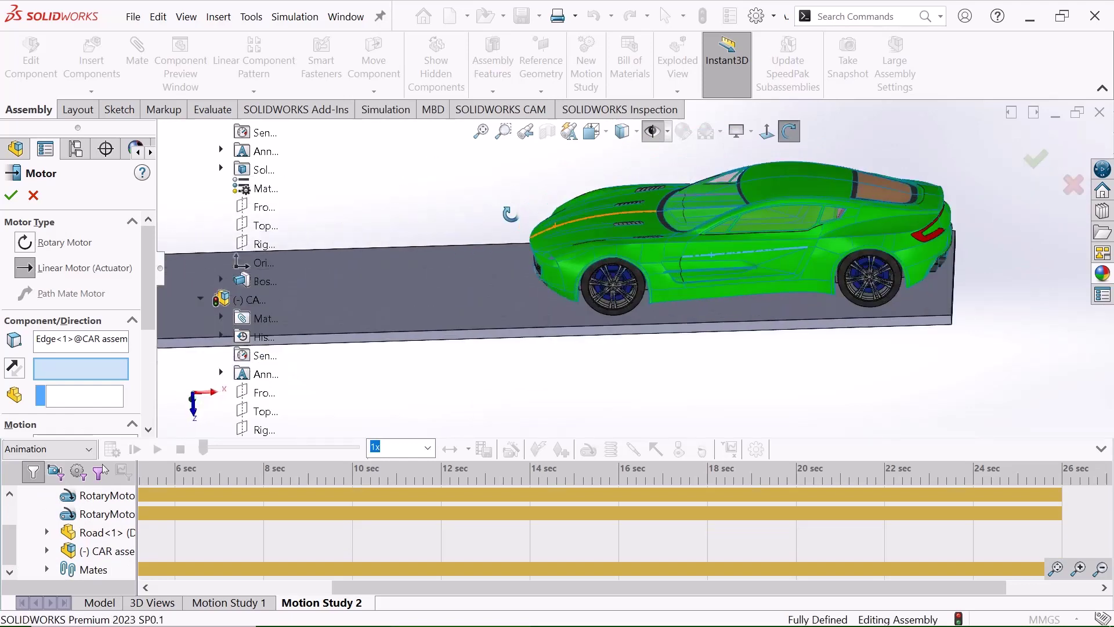
right_click(447, 205)
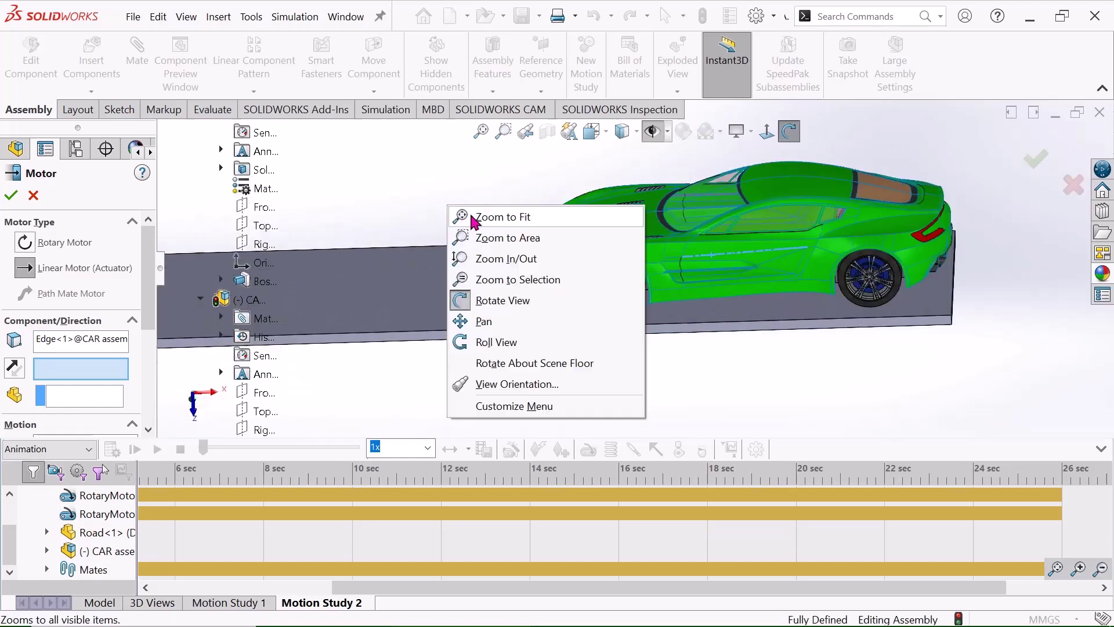
click(481, 300)
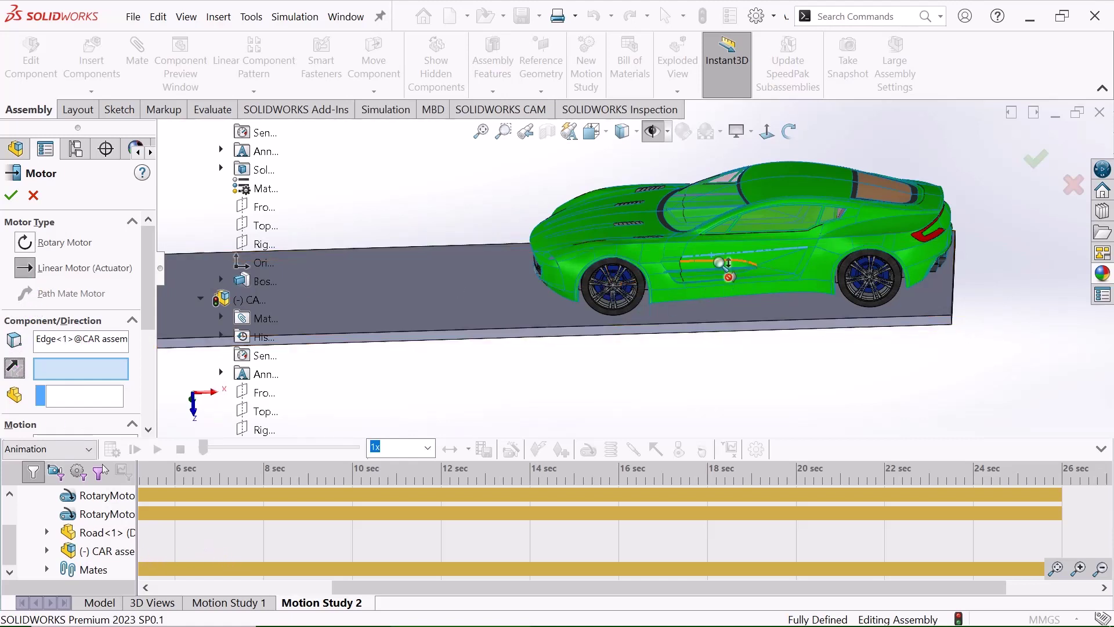
scroll(708, 270, down, 2)
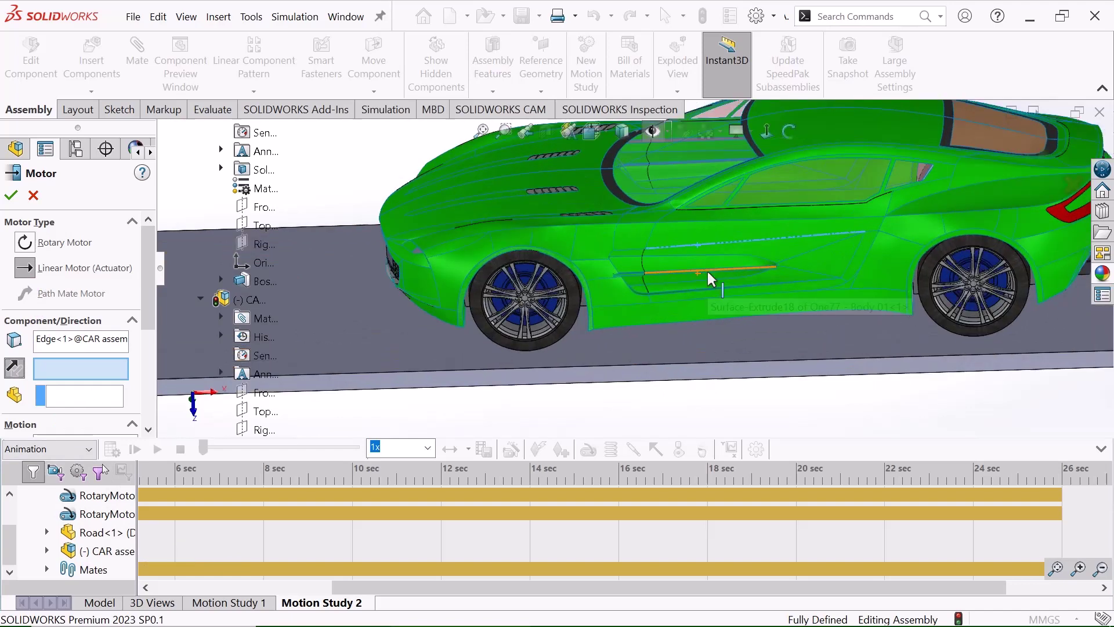
scroll(846, 390, up, 2)
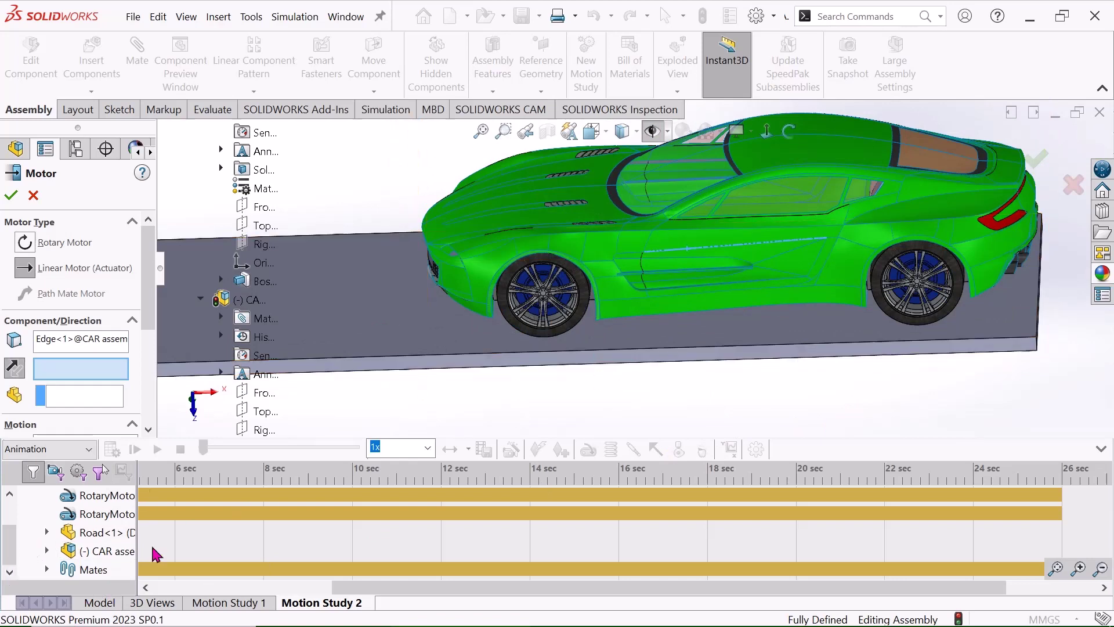
mouse_move(9, 542)
mouse_down()
mouse_move(11, 506)
mouse_move(11, 549)
mouse_up()
click(10, 198)
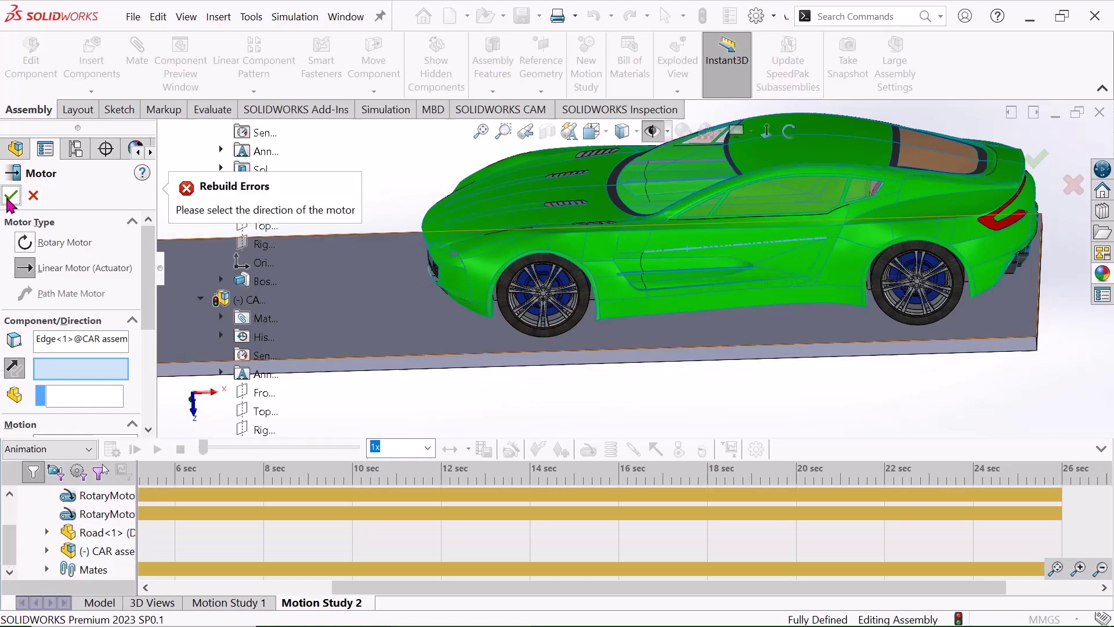
click(10, 198)
scroll(84, 294, up, 1)
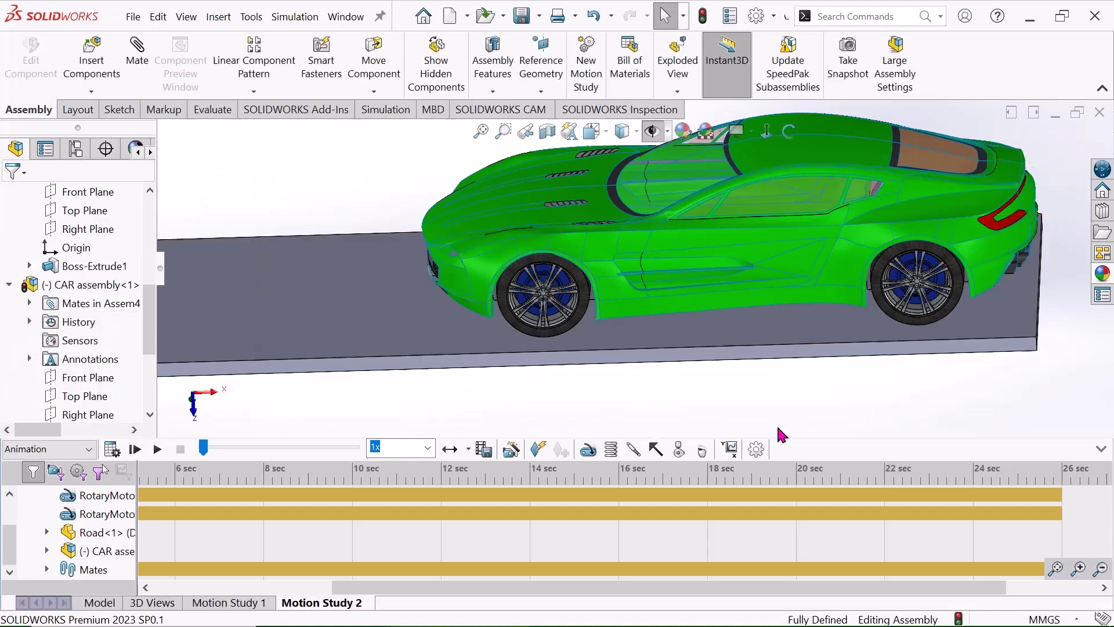
- Add a linear motor on the long side edge of the car body, using Distance motion of 18000 mm
click(588, 452)
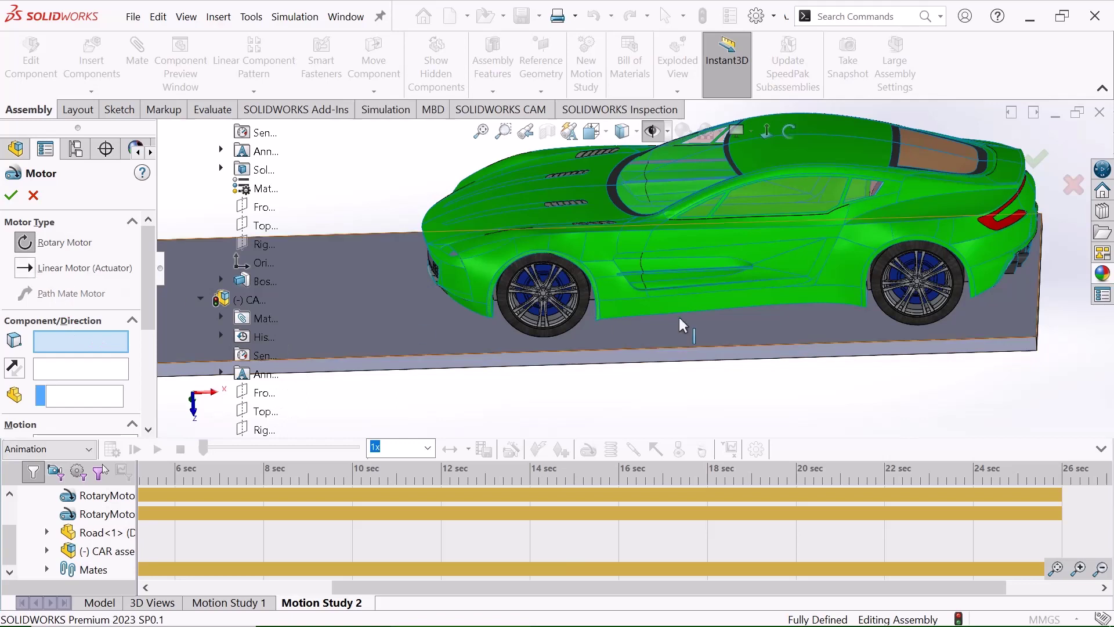
click(658, 269)
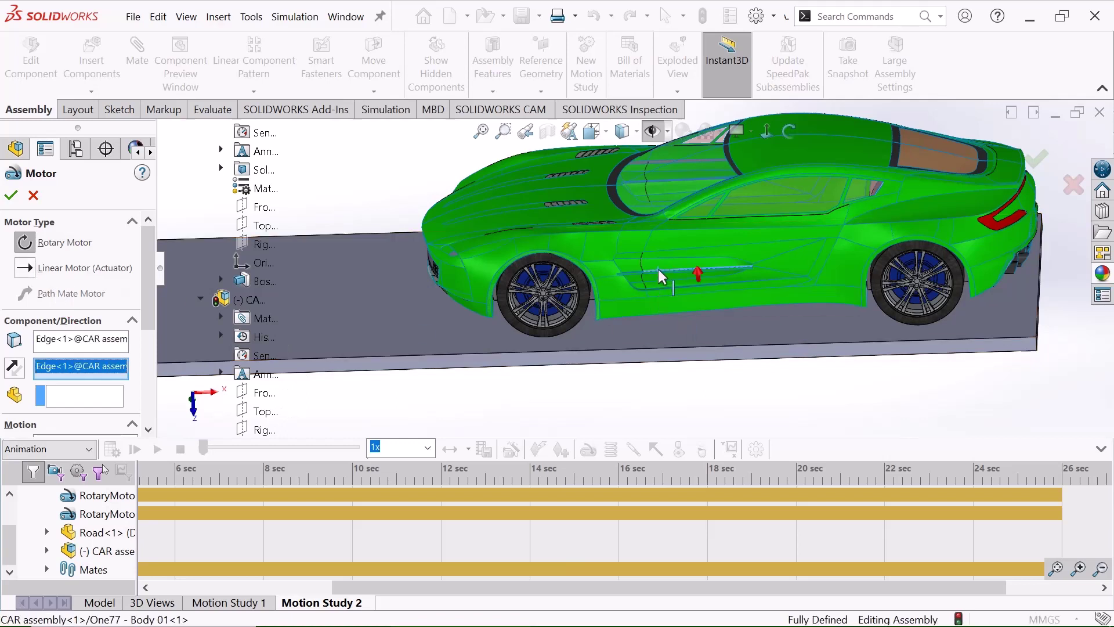
click(25, 269)
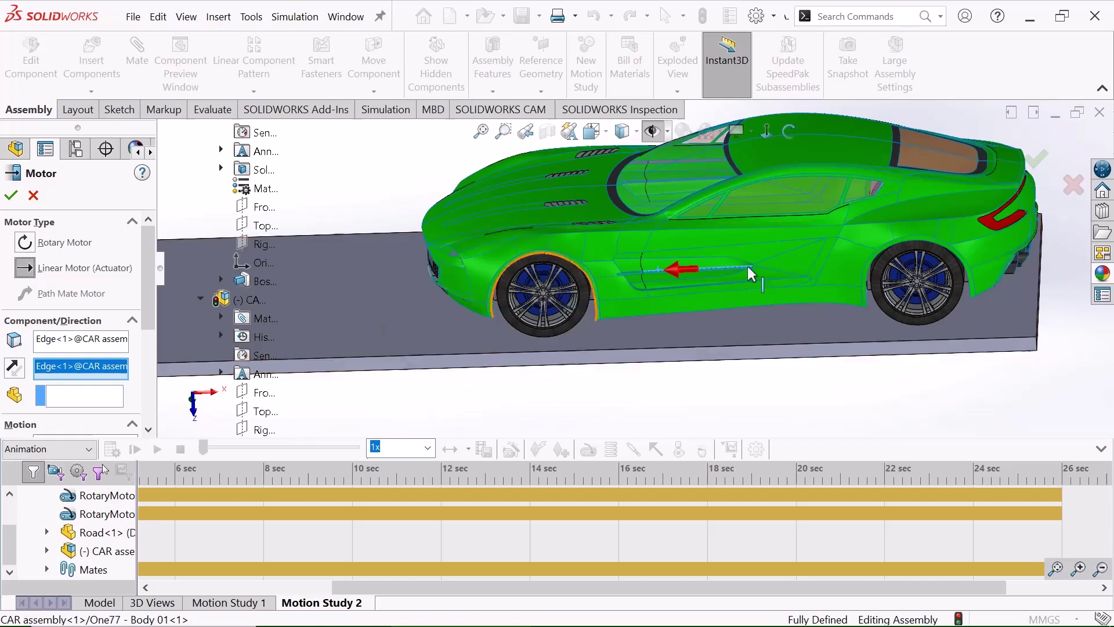
scroll(78, 348, down, 3)
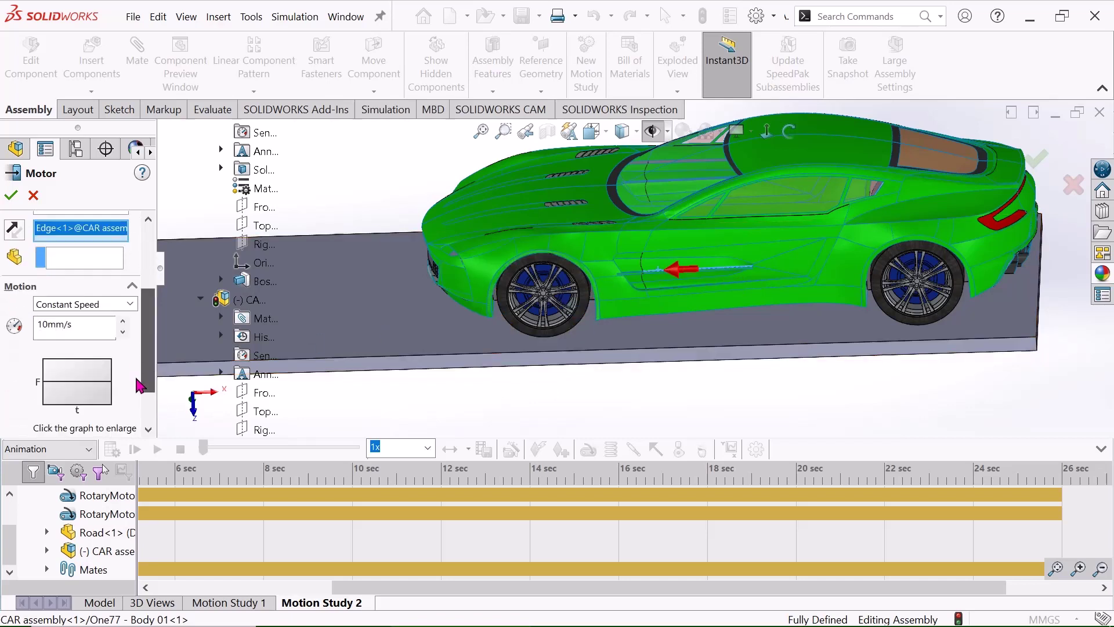
click(93, 303)
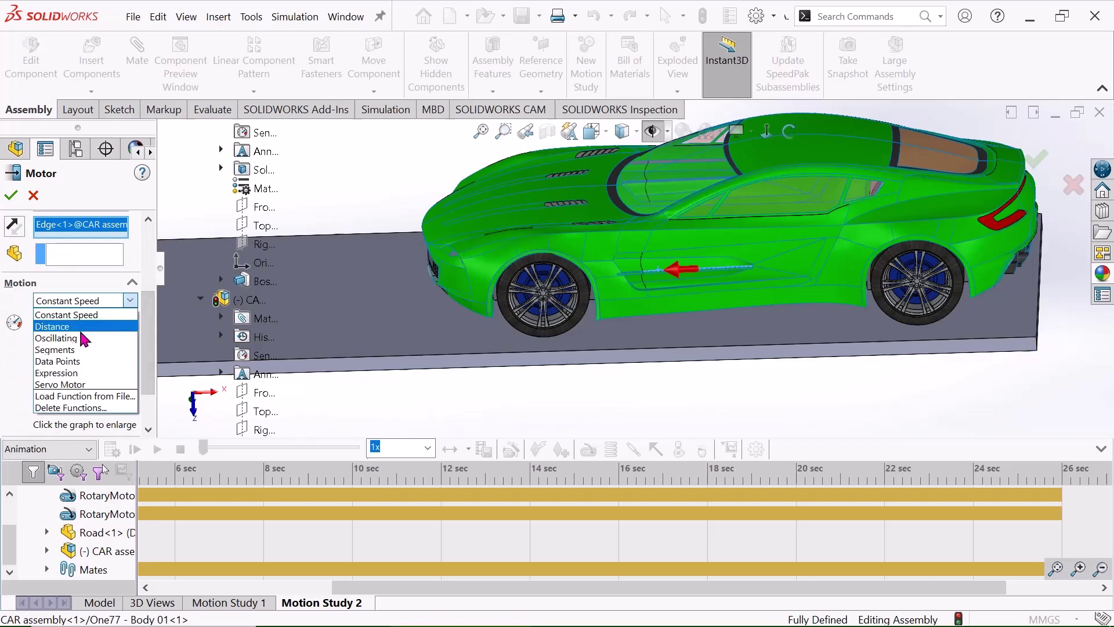
click(69, 327)
click(53, 322)
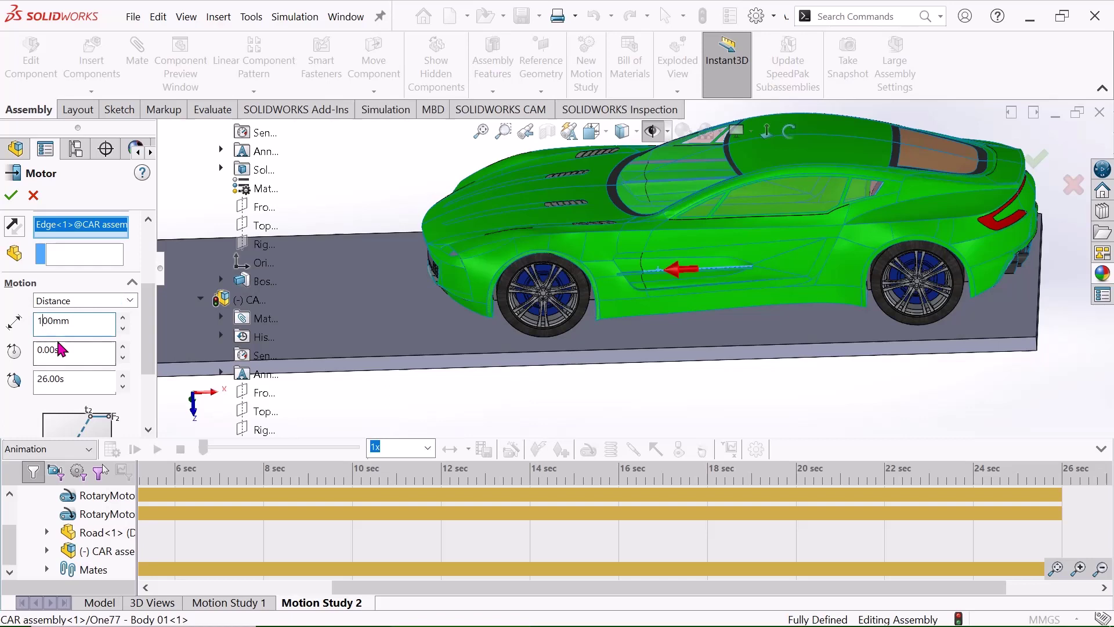
text(80)
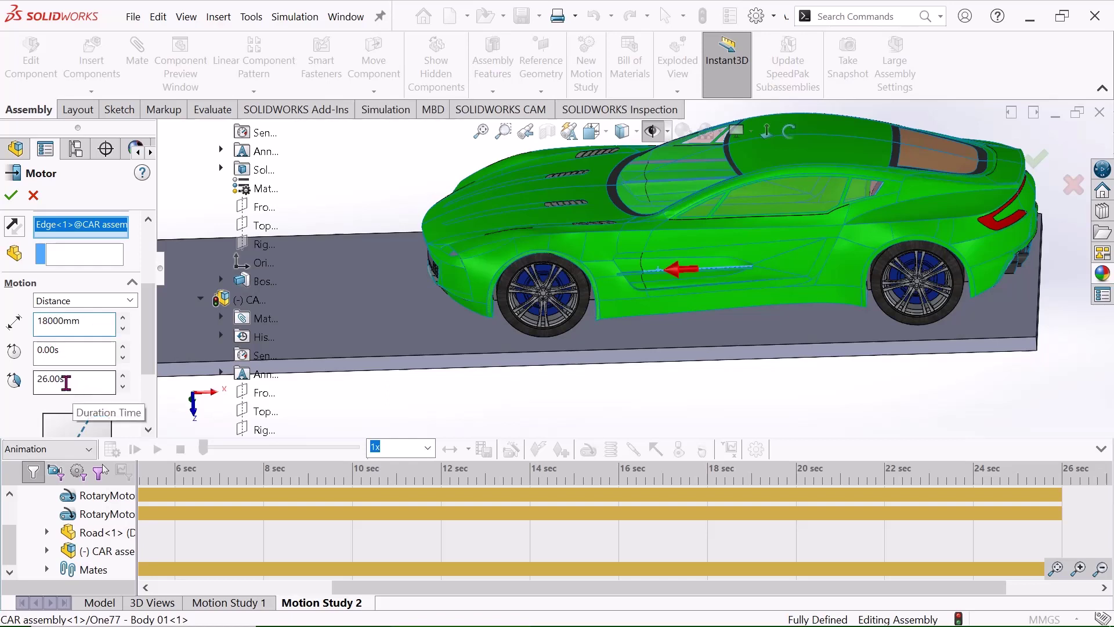
click(11, 195)
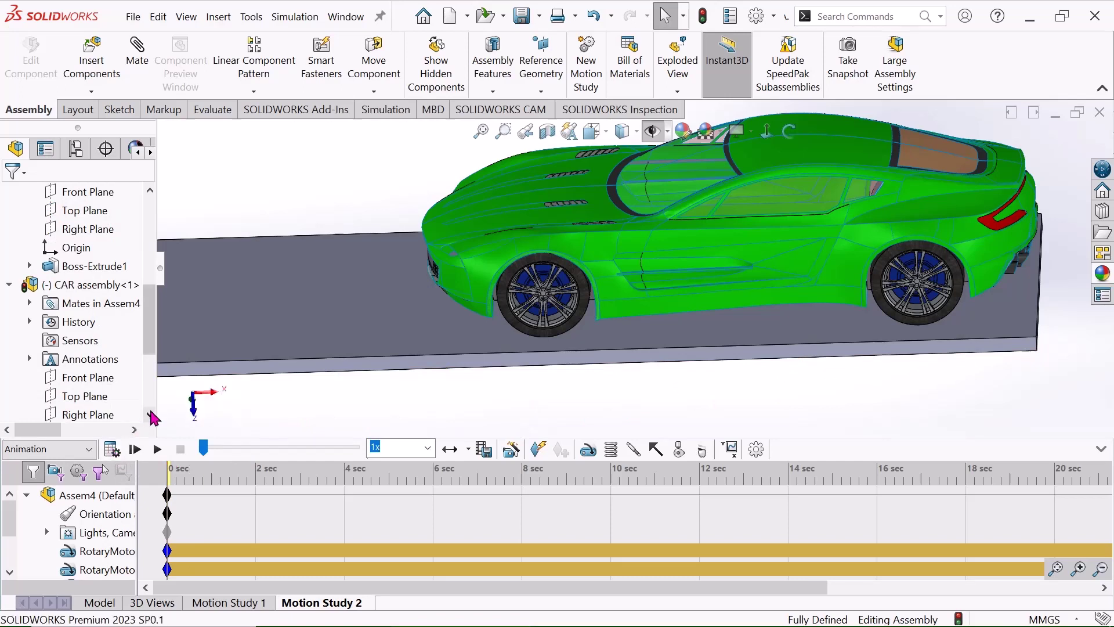
- Calculate the motion study and stop the run while the car is partway along the road
click(112, 450)
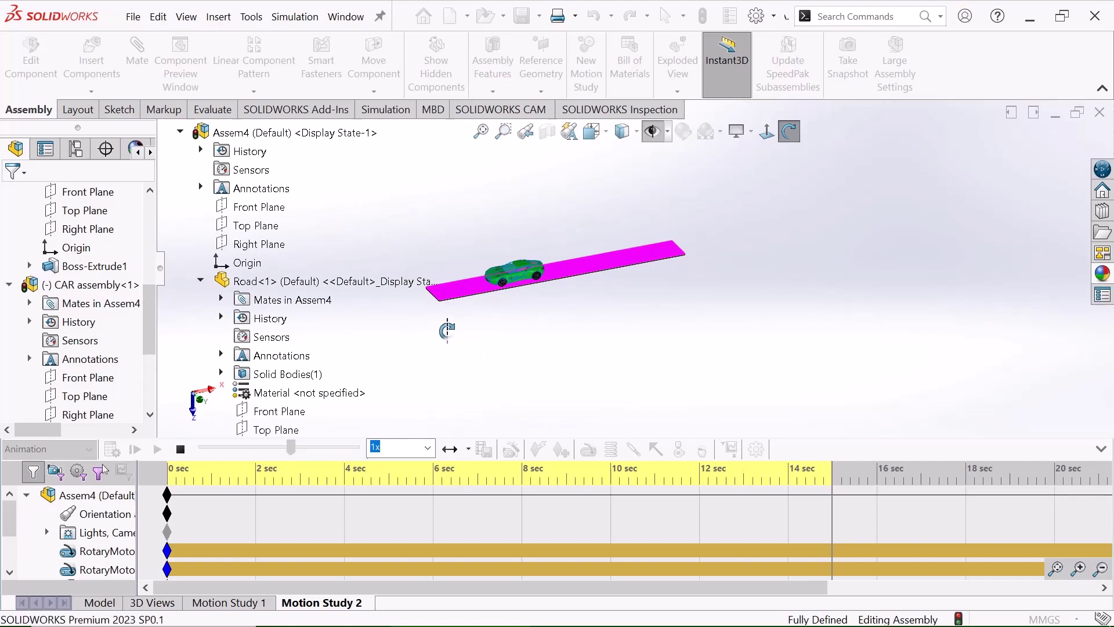
scroll(522, 258, down, 3)
scroll(436, 299, down, 2)
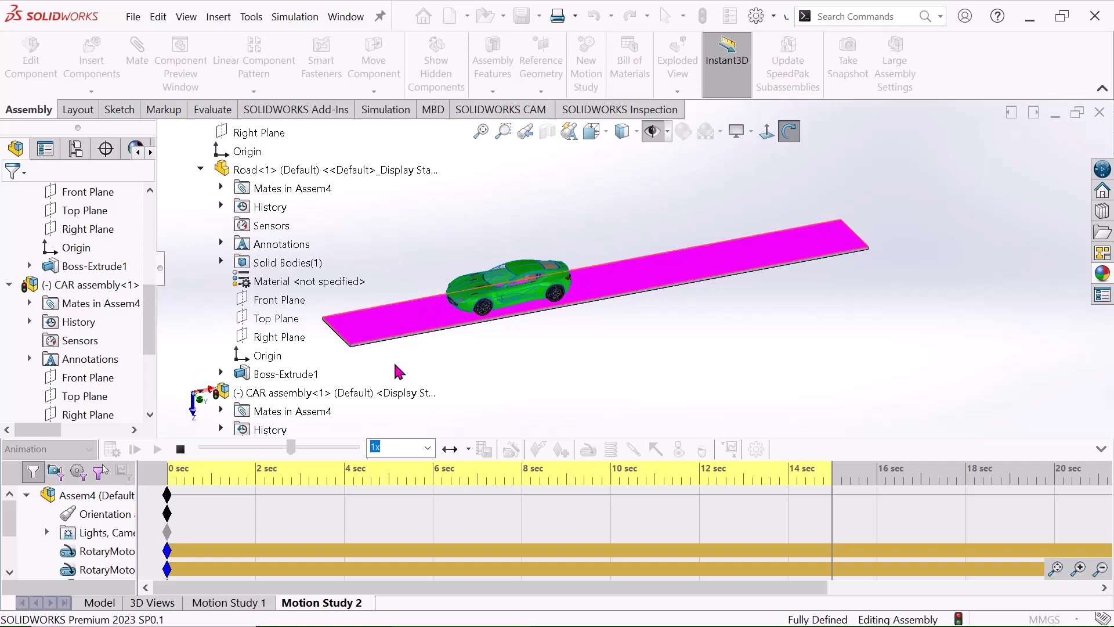
click(181, 450)
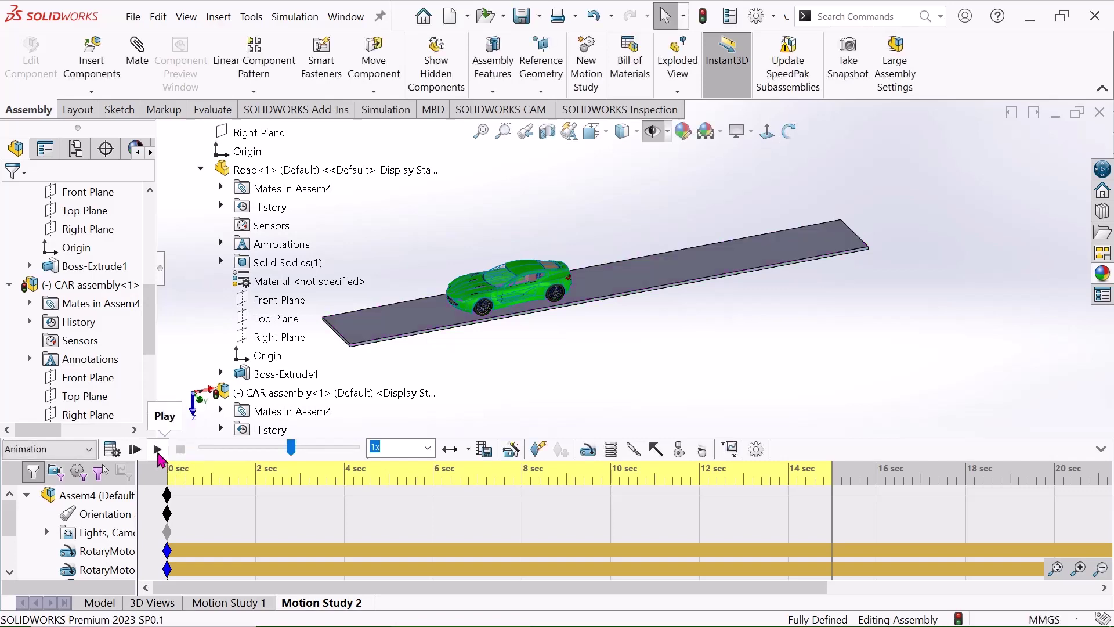
- Play back the animation, collapse the motion study timeline and stop the playback
click(154, 450)
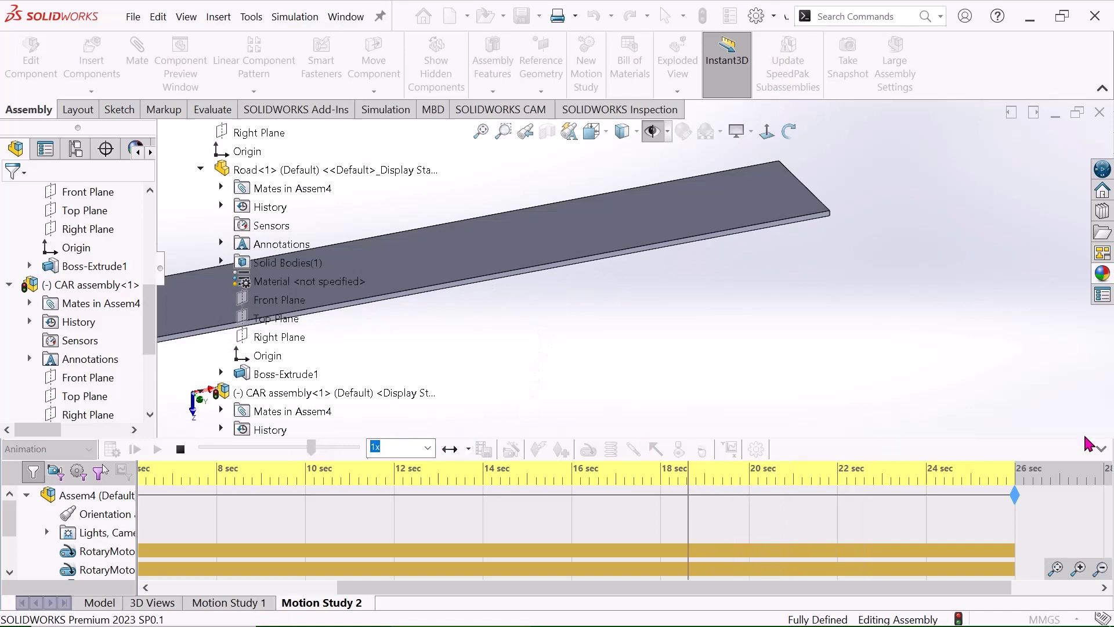
click(1100, 448)
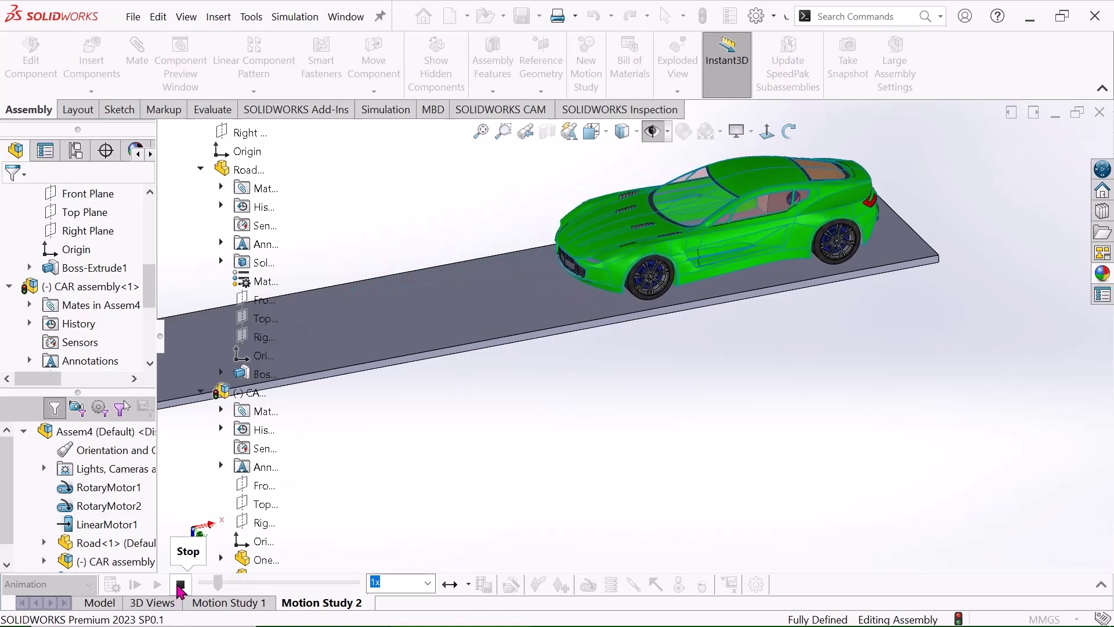
click(181, 585)
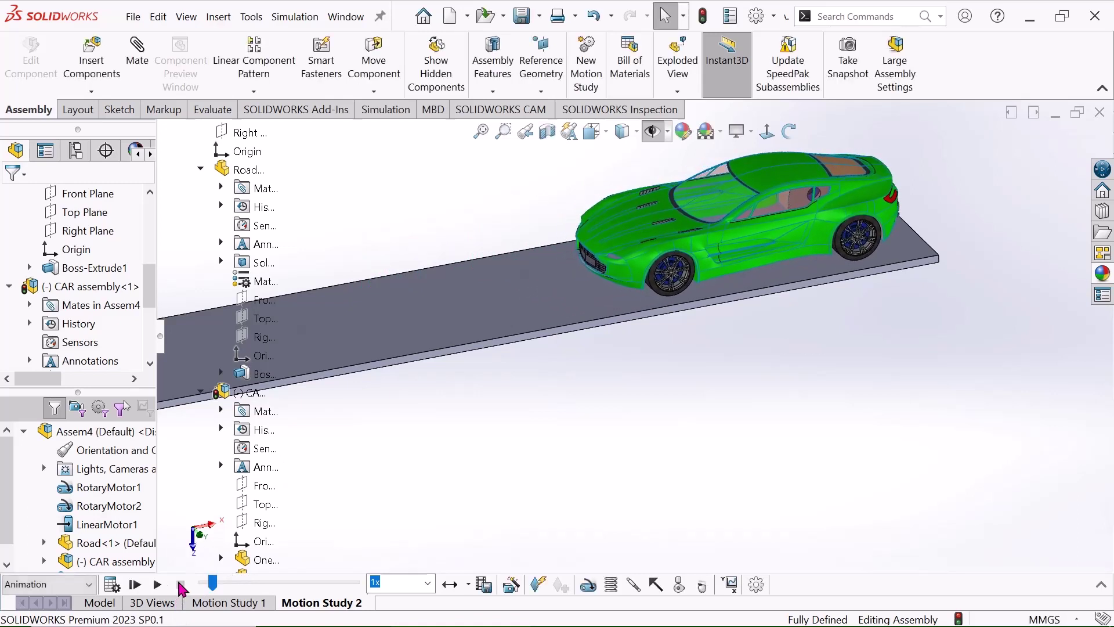
- Set the playback mode to Normal and run the animation from the start, continuing past the low-memory warning
click(468, 586)
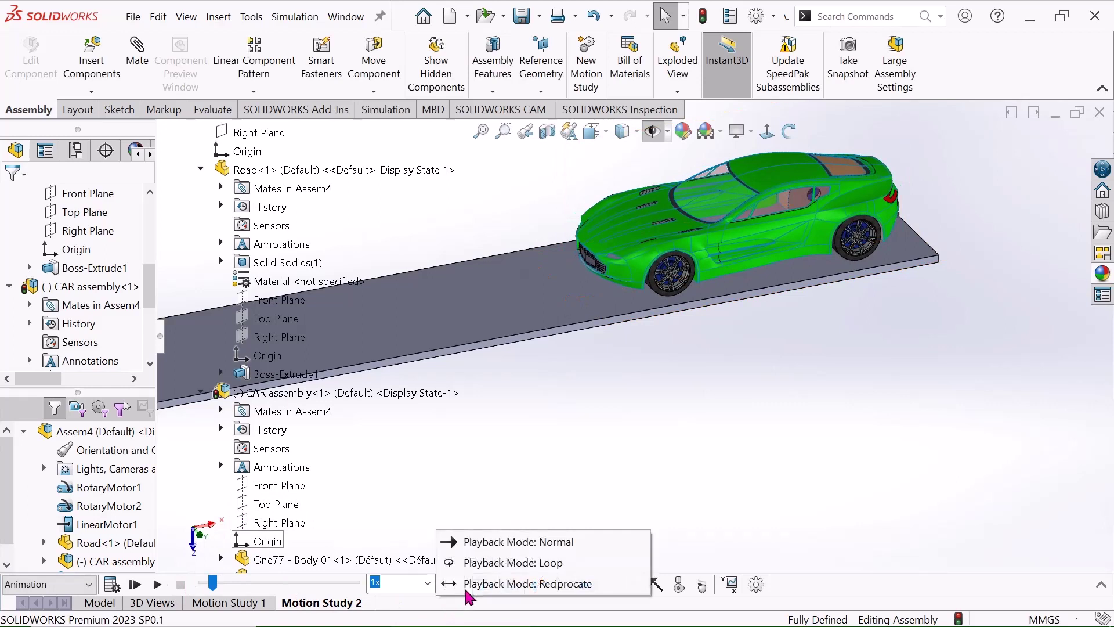
click(486, 546)
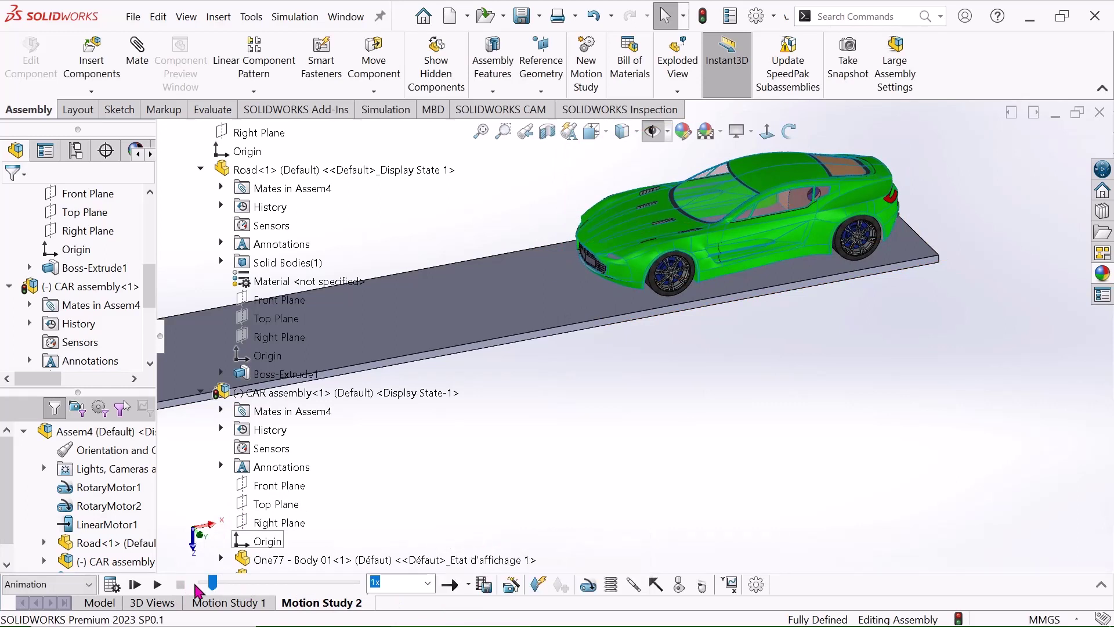
click(158, 585)
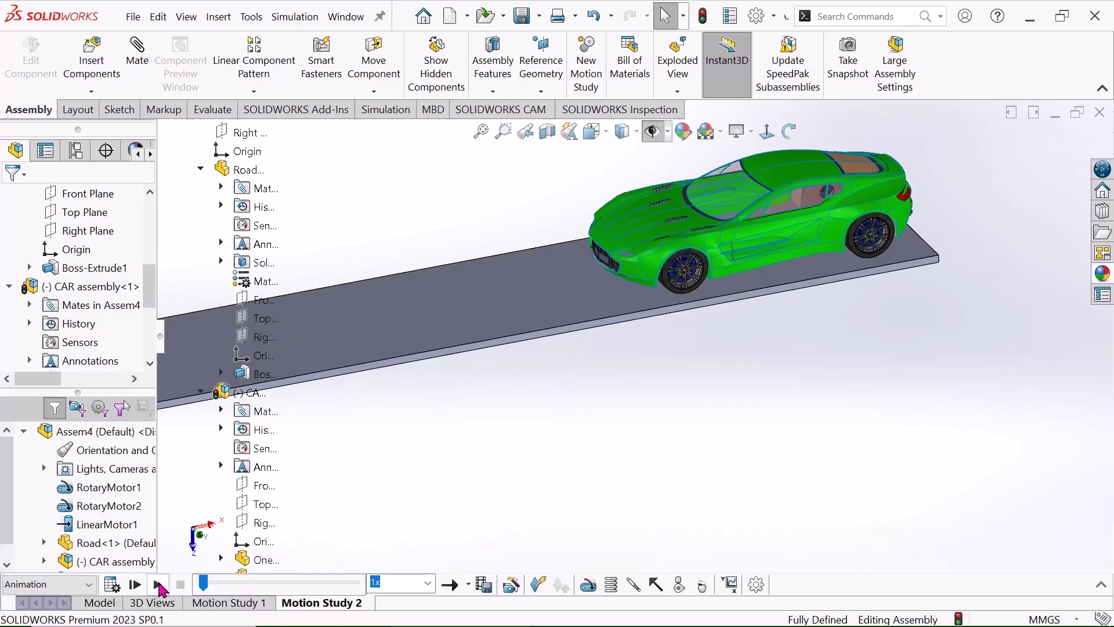
click(159, 585)
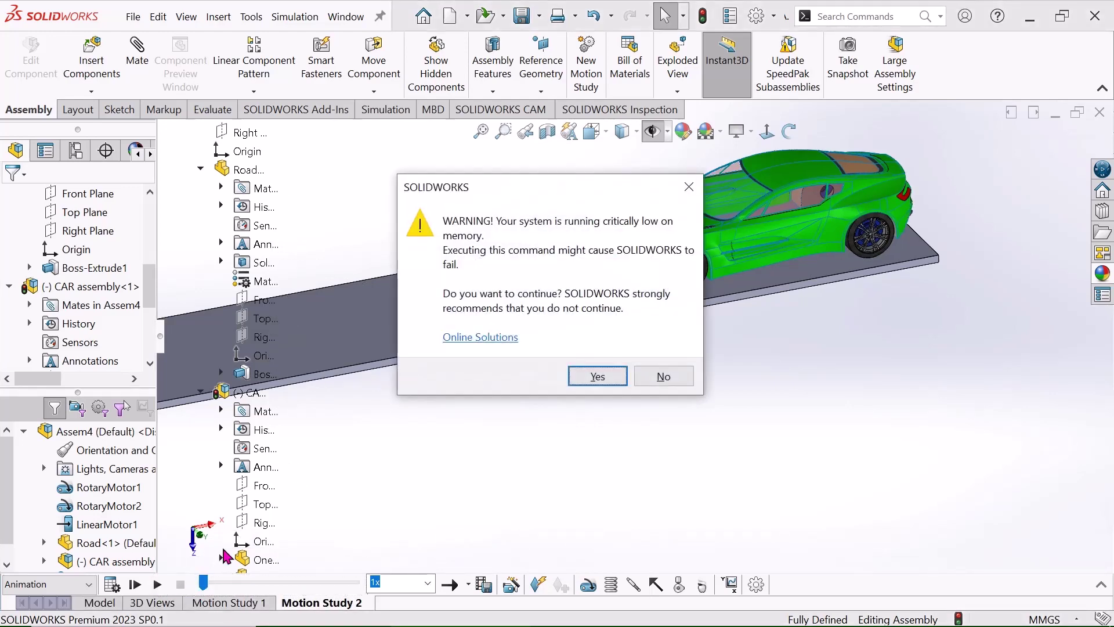
click(597, 377)
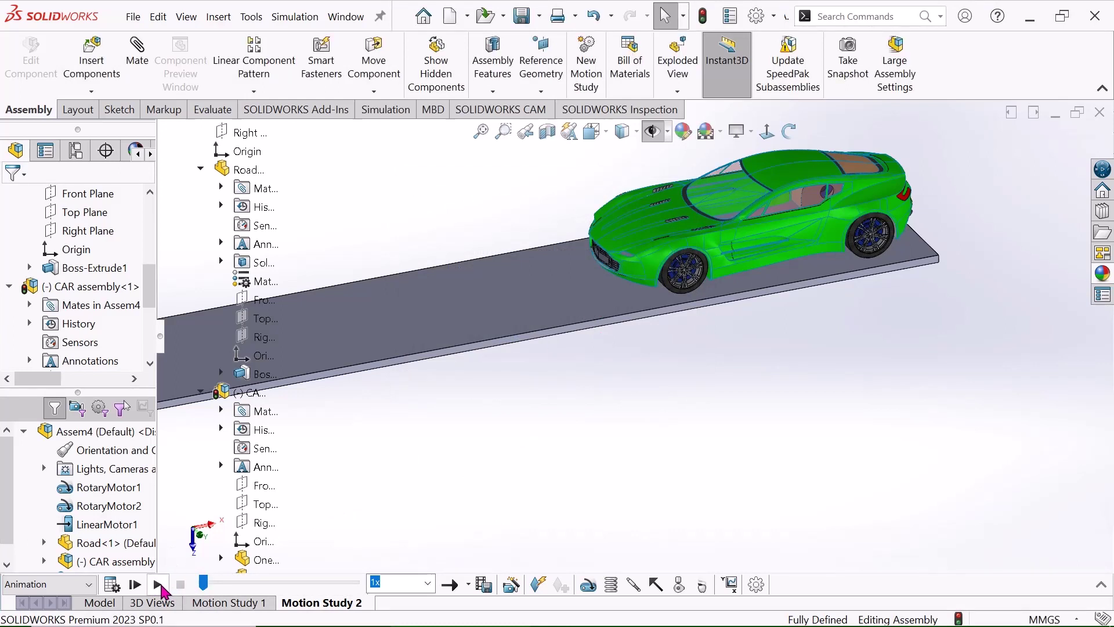
click(159, 585)
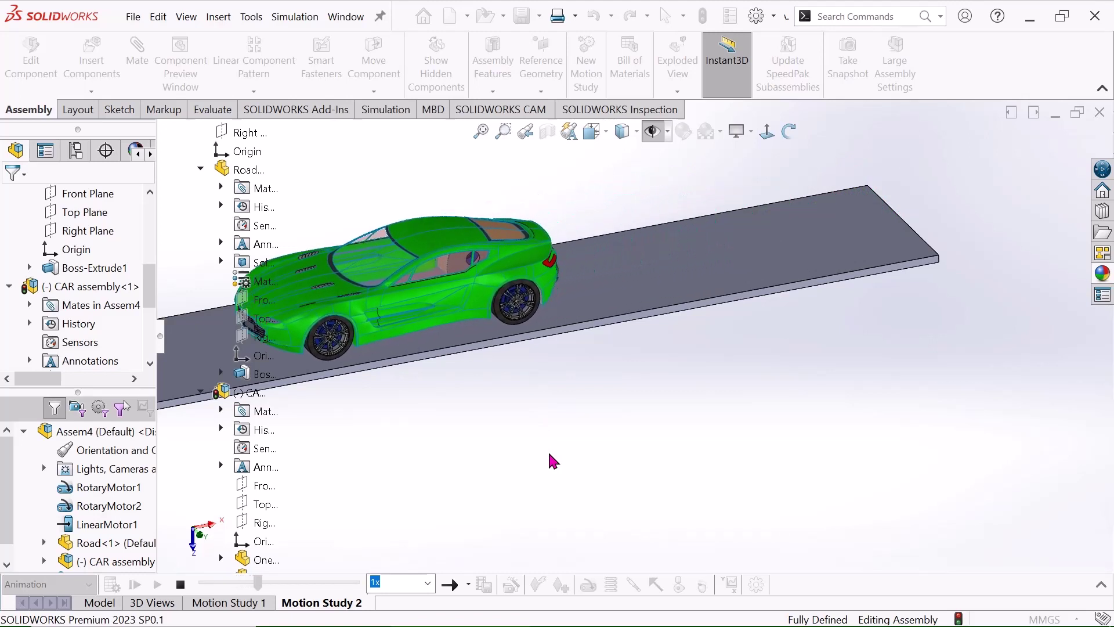
click(181, 584)
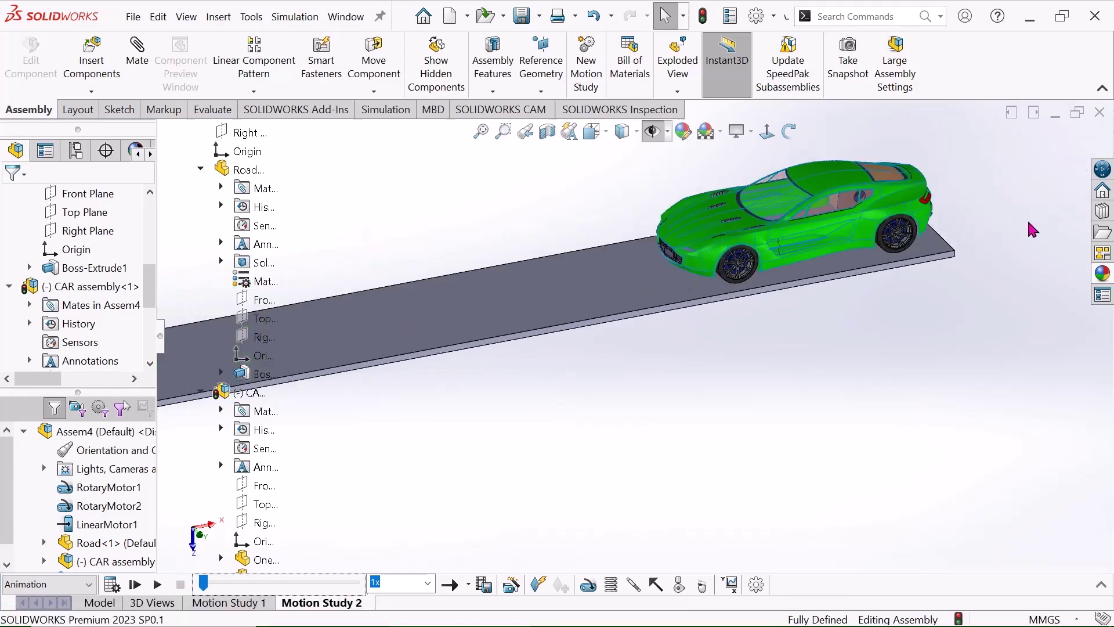
- Replay the car's drive from its starting point and stop it as the car nears the road's far end
scroll(1032, 229, down, 2)
scroll(632, 189, down, 2)
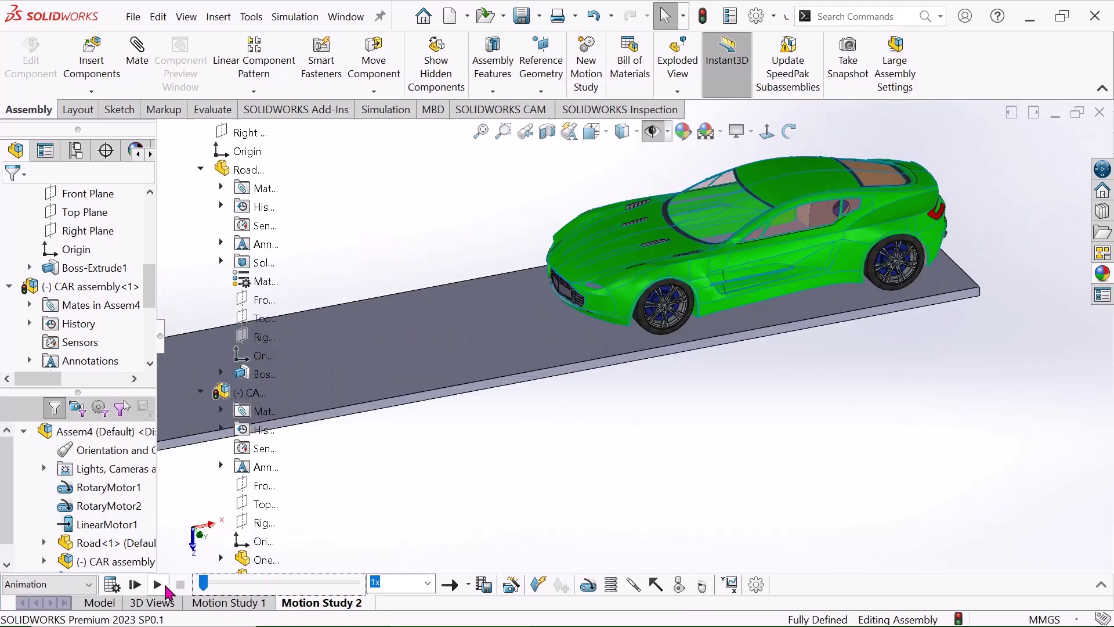
click(157, 584)
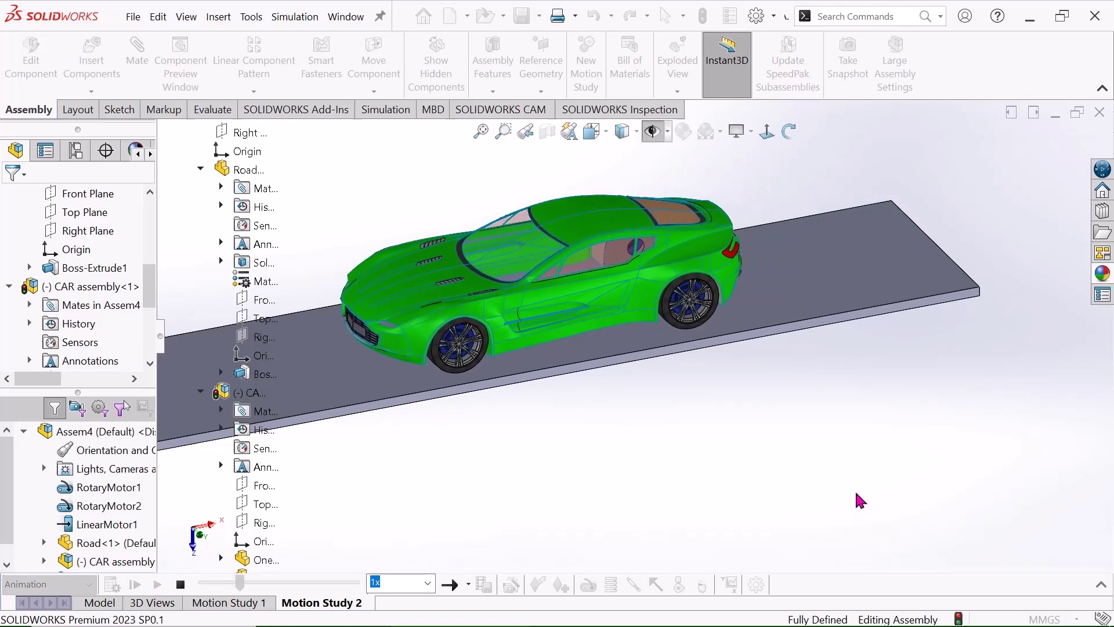
scroll(696, 371, up, 5)
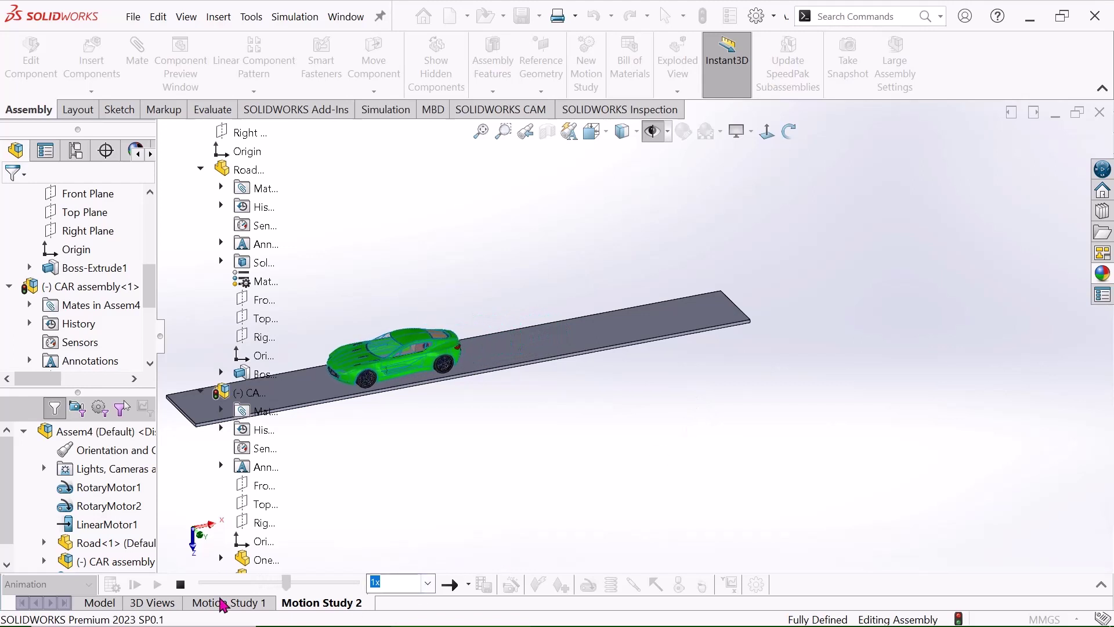
click(182, 587)
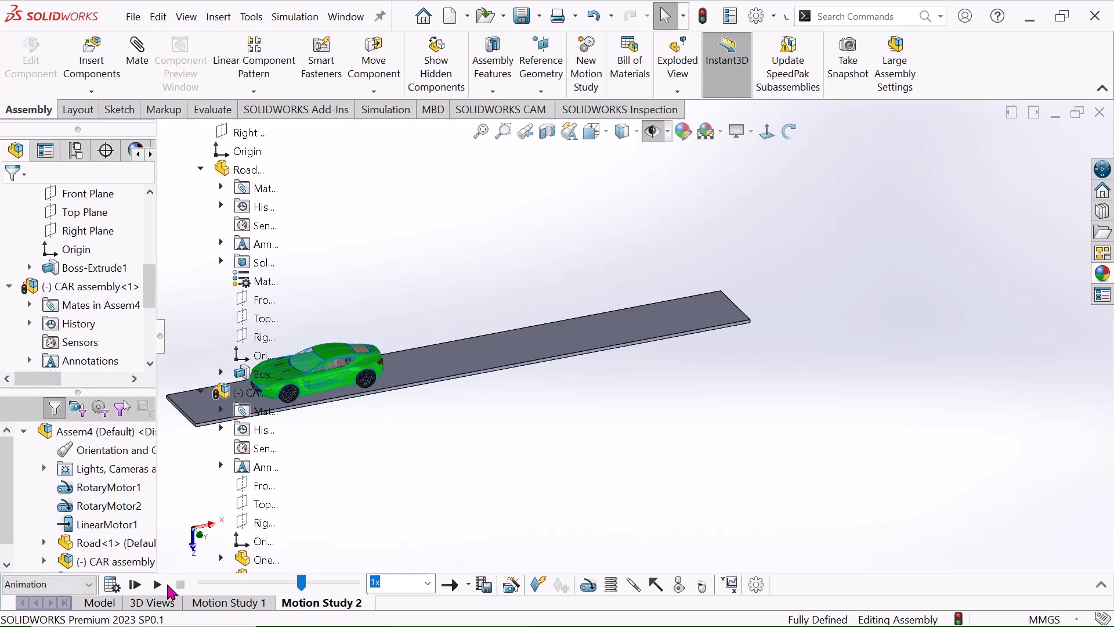
- Resume the animation briefly, stop it near the road's far end and collapse the feature tree pane
click(157, 586)
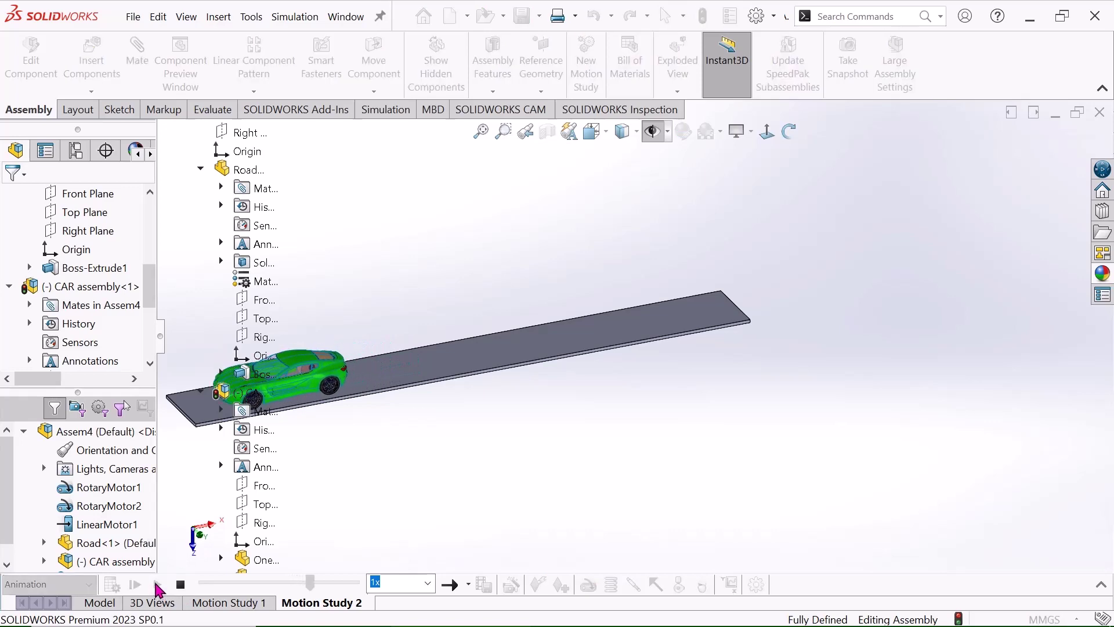
click(180, 584)
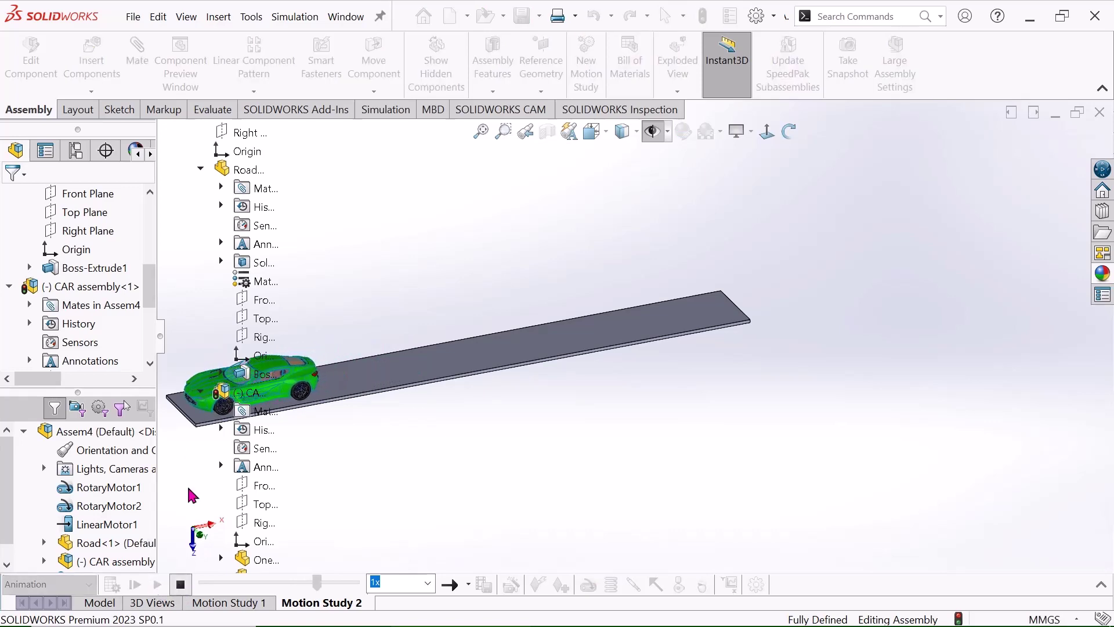
click(160, 336)
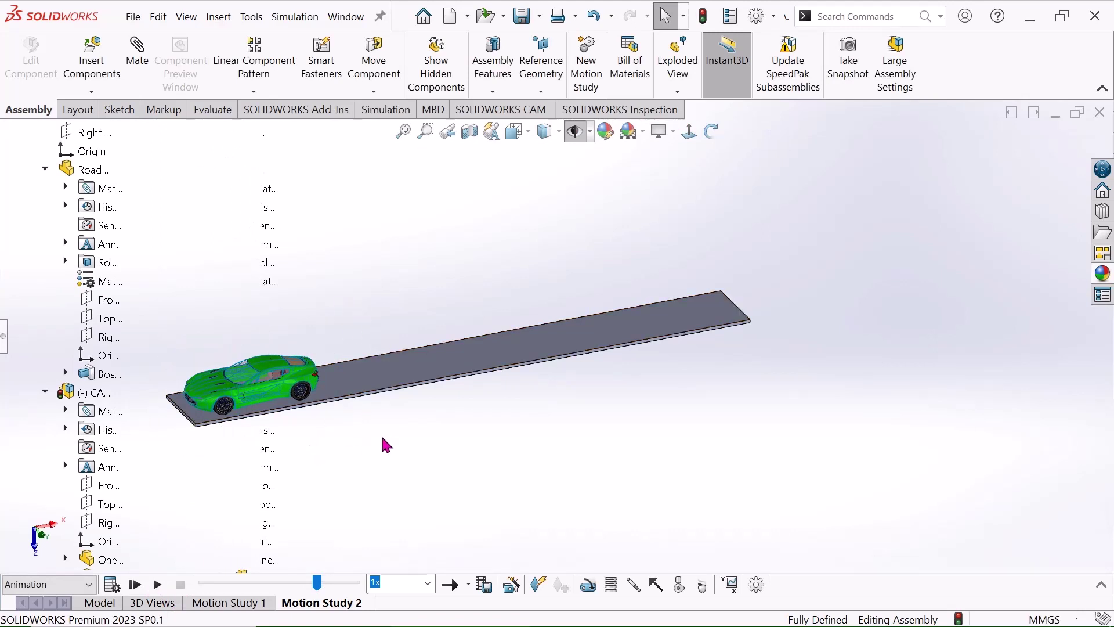
- Continue the animation past the road's far end, stop it and rewind the study to time zero
click(158, 584)
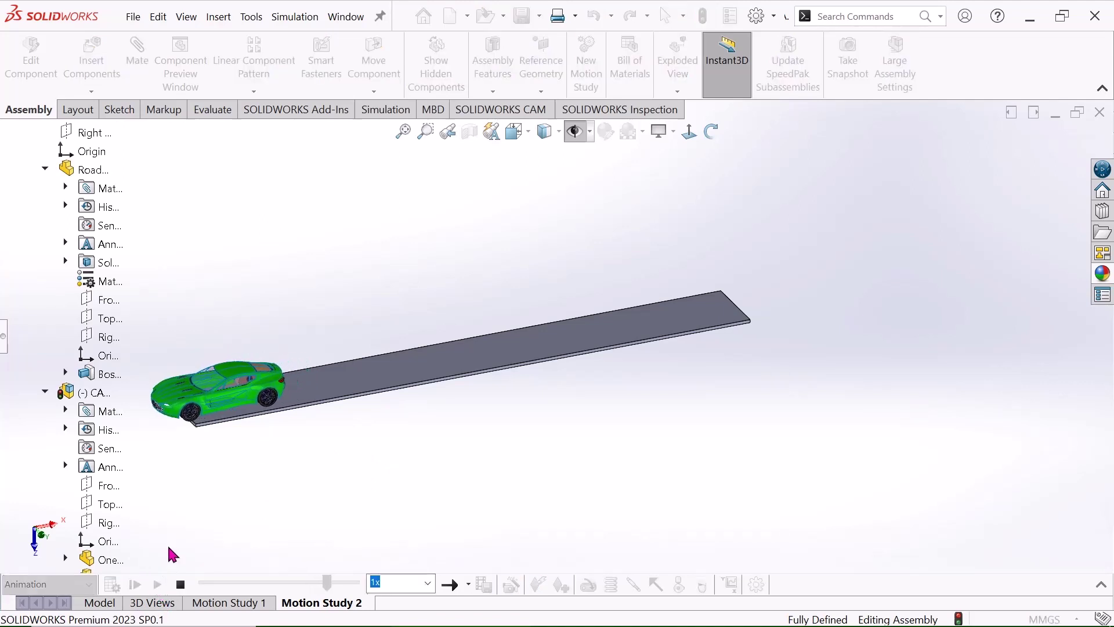
click(181, 585)
drag(346, 589, 177, 597)
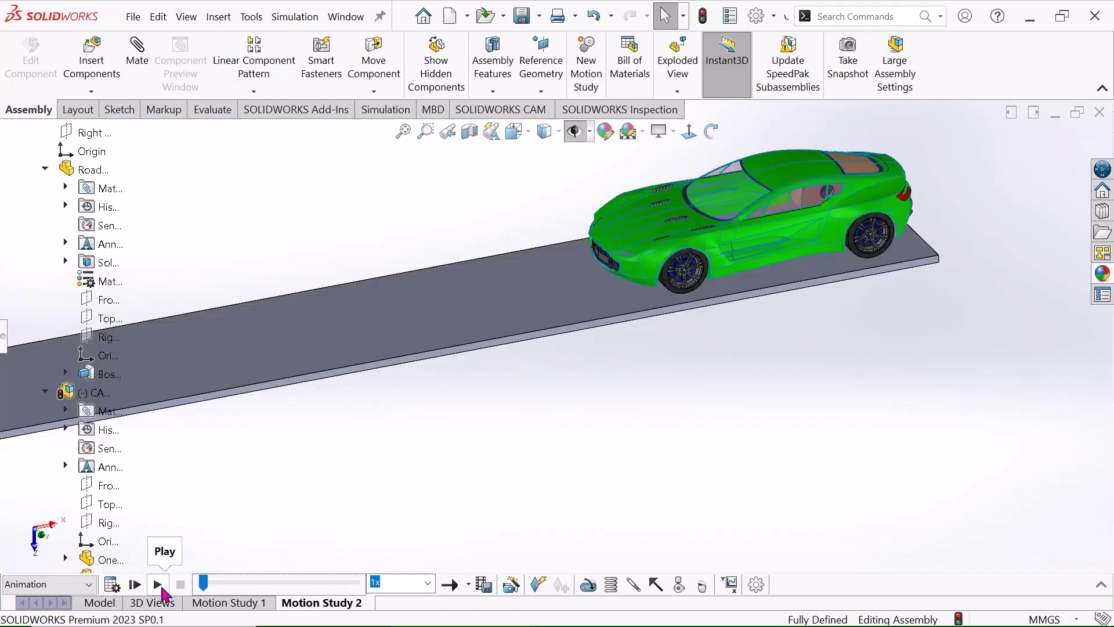
- Play the full-view animation again from time zero and stop it just before the car reaches the road's far end
click(160, 585)
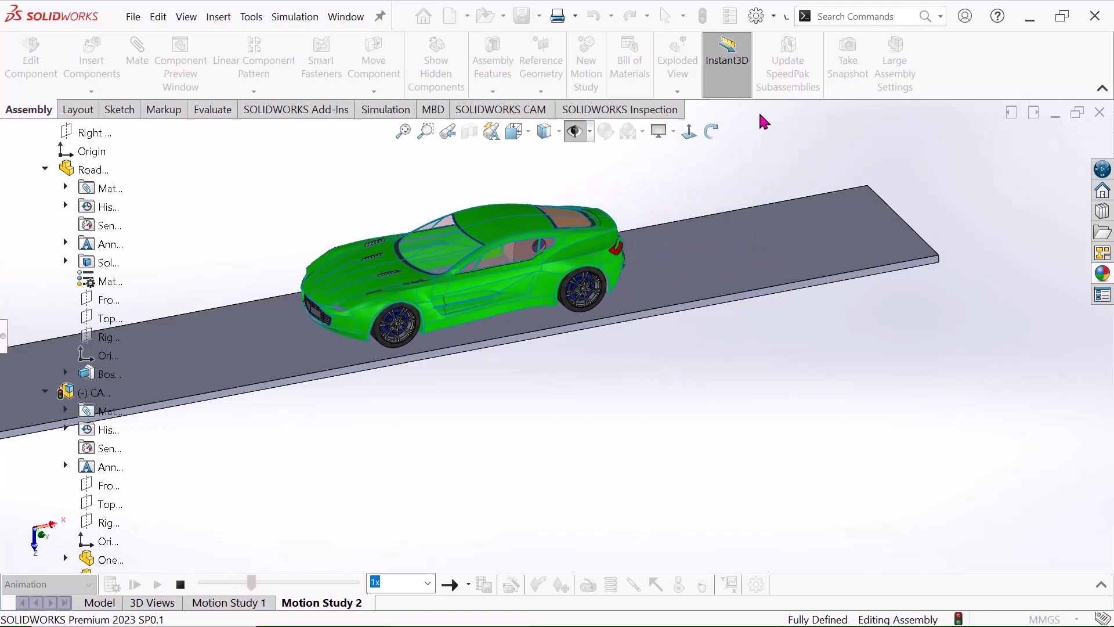
scroll(361, 360, up, 2)
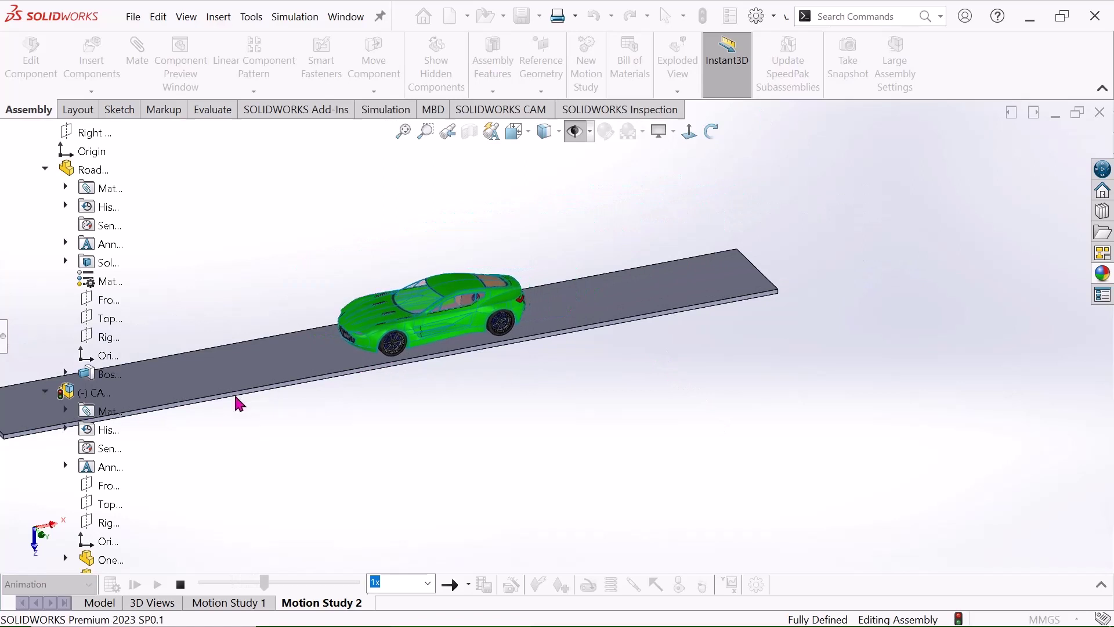
scroll(221, 411, up, 2)
scroll(225, 413, up, 2)
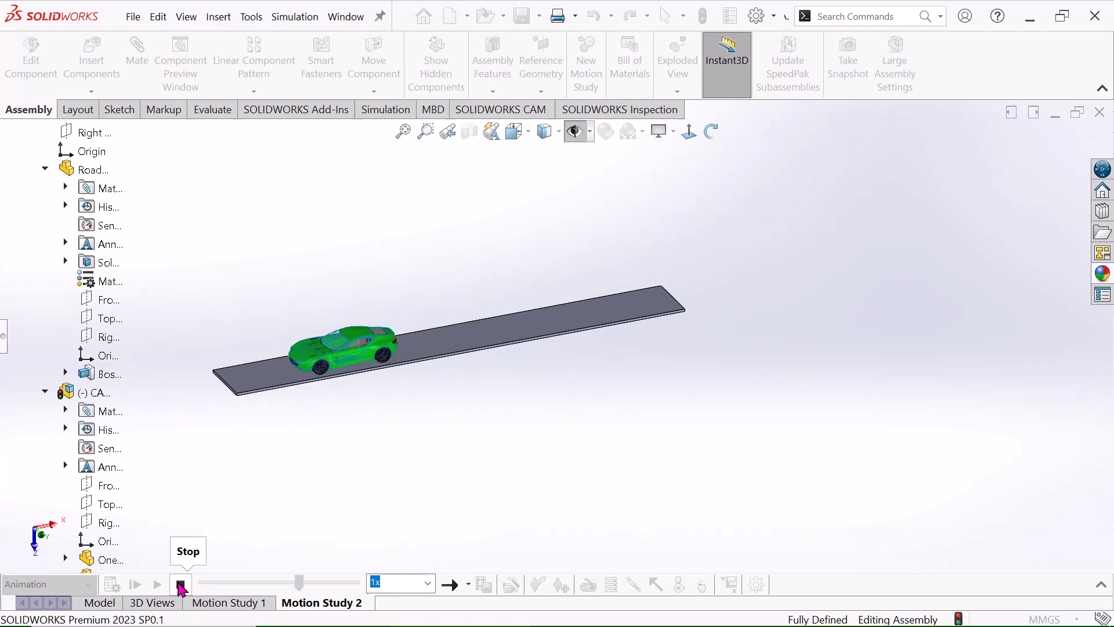
click(181, 584)
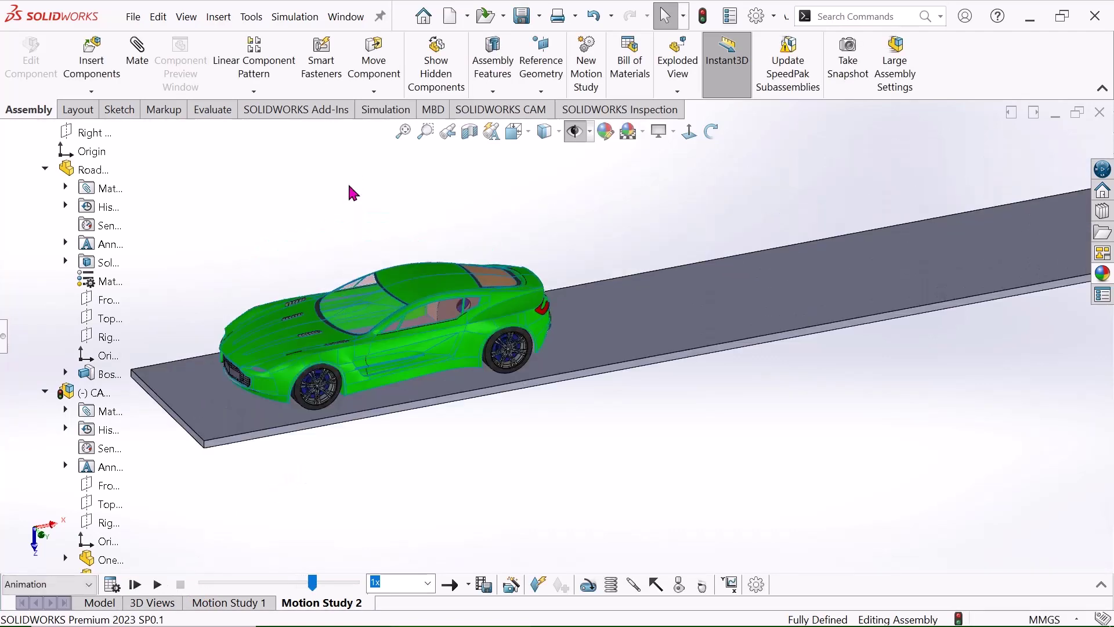
scroll(610, 446, up, 4)
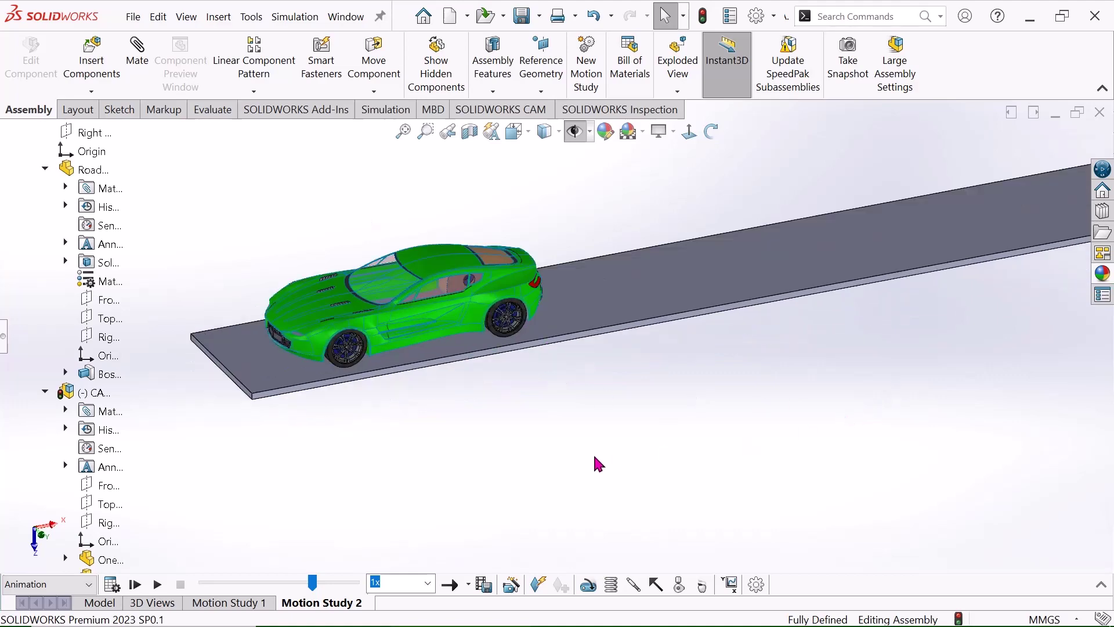
scroll(786, 310, down, 1)
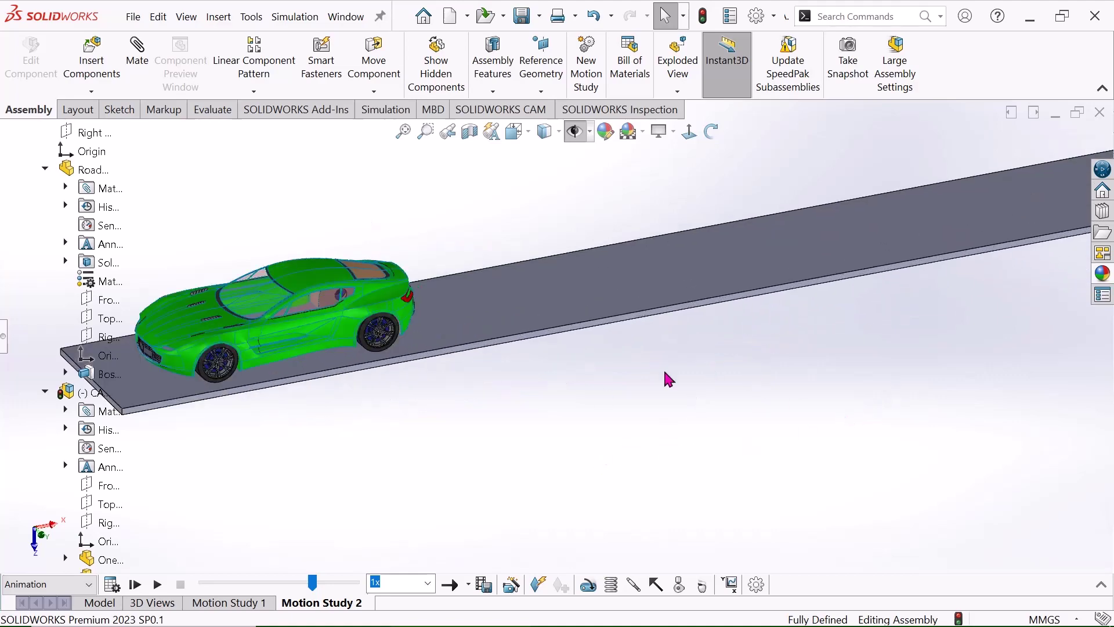
scroll(537, 391, up, 4)
scroll(402, 392, down, 4)
scroll(210, 266, down, 2)
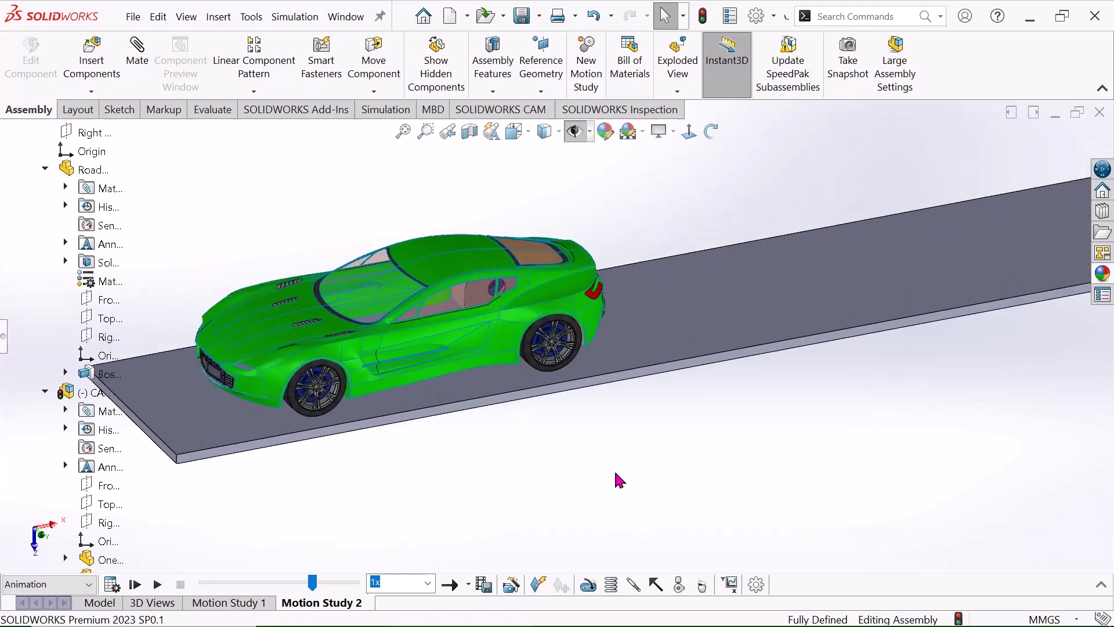